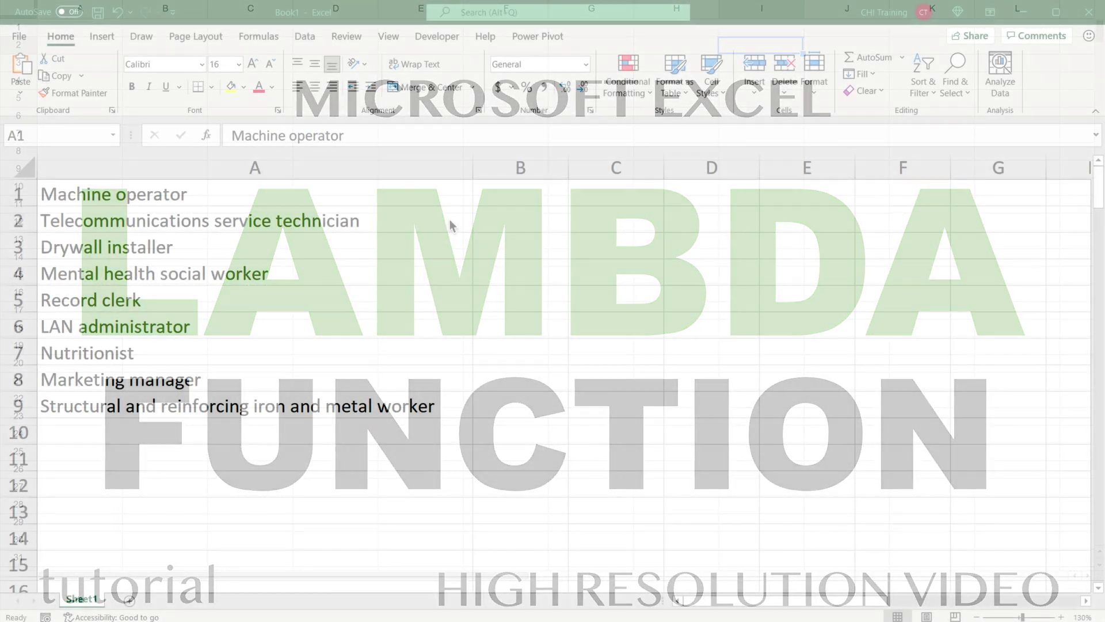
# Enter the formula =LAMBDA(a,b,a*b) in cell C3
pyautogui.click(593, 250)
pyautogui.write('=')
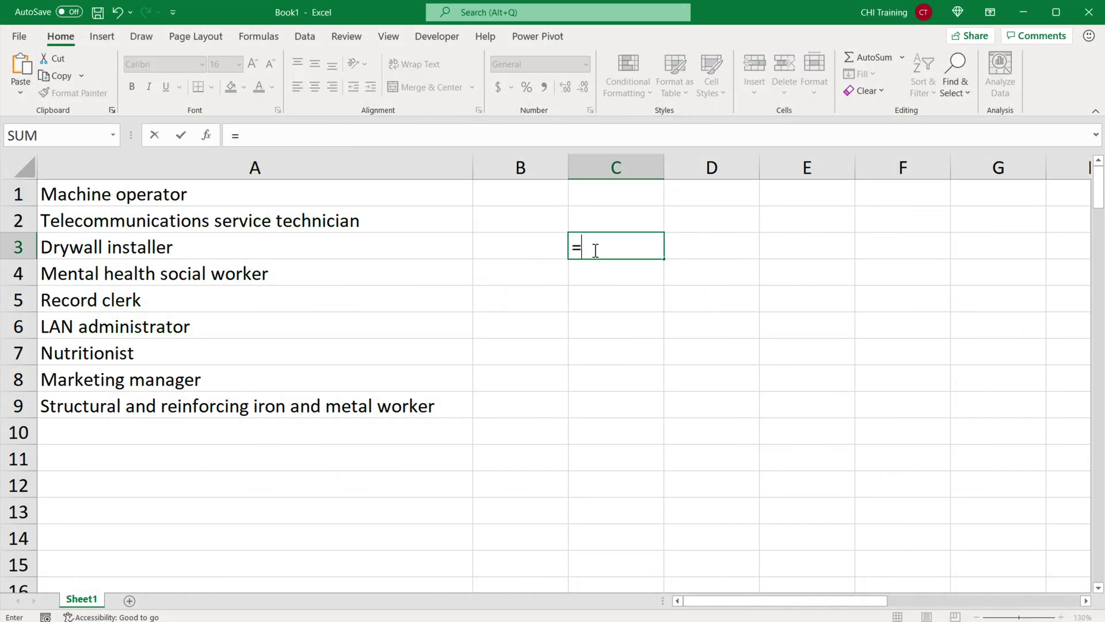
pyautogui.write('LA')
pyautogui.press('Tab')
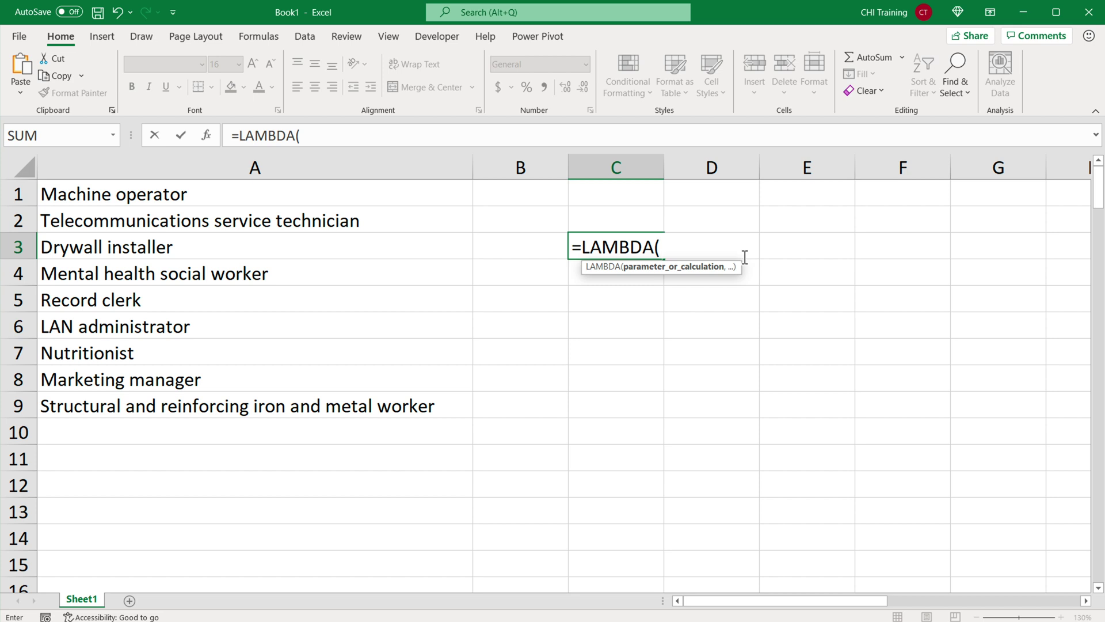
pyautogui.write('a,')
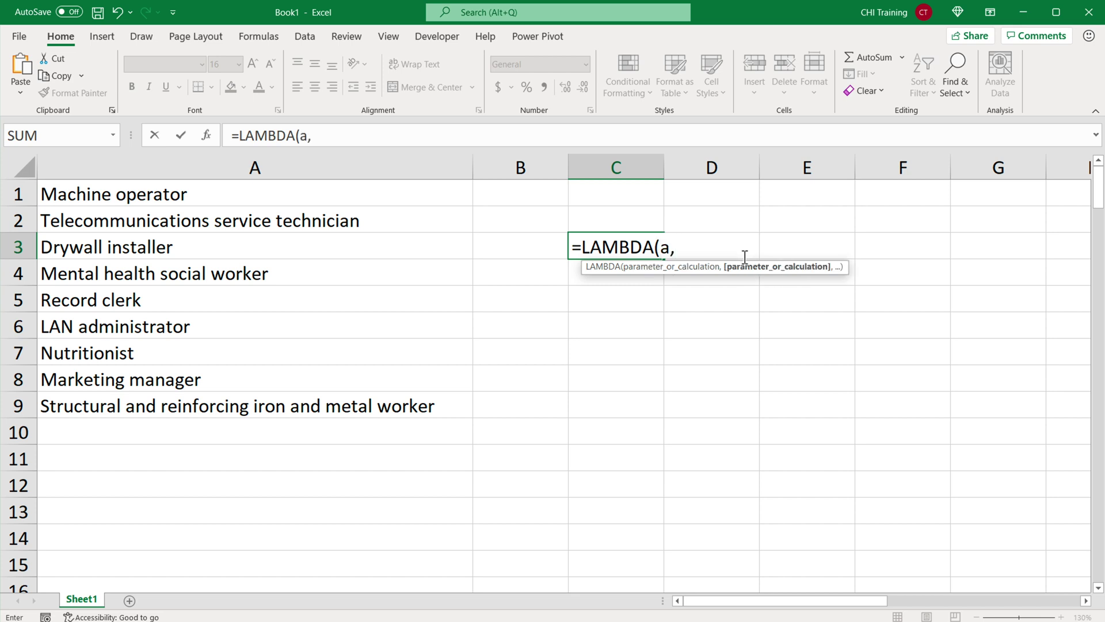
pyautogui.write('b,c')
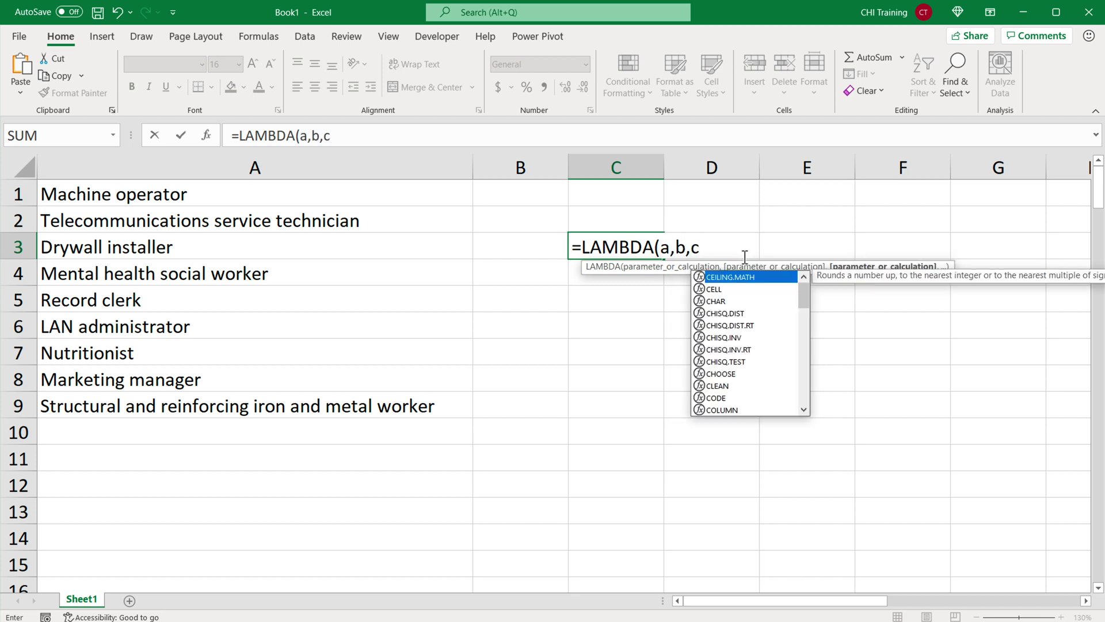
pyautogui.press('BackSpace')
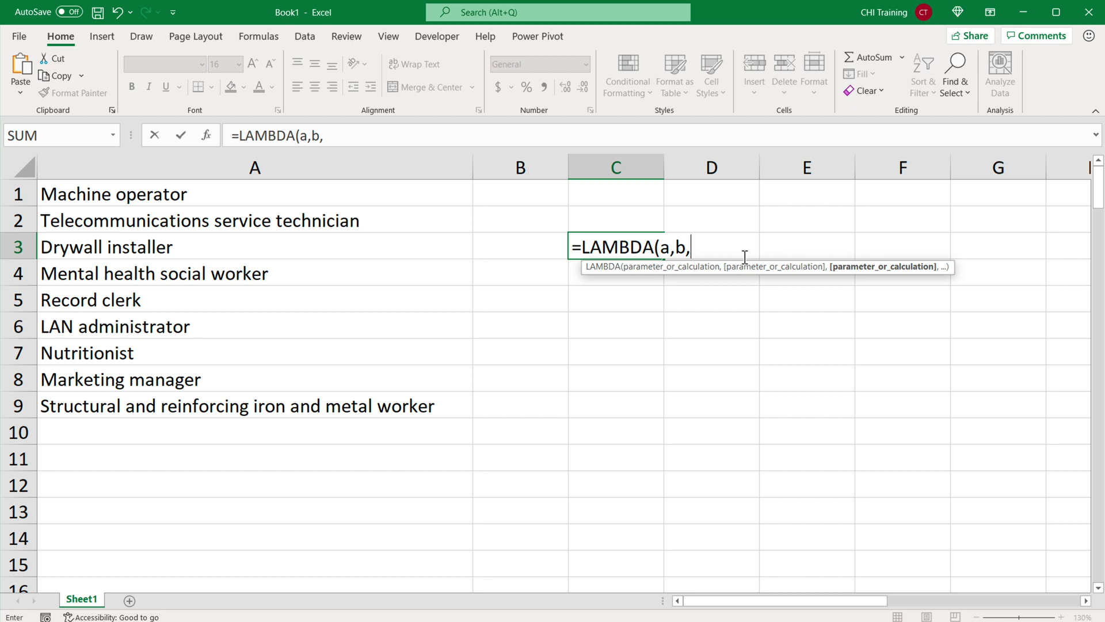
pyautogui.write('a')
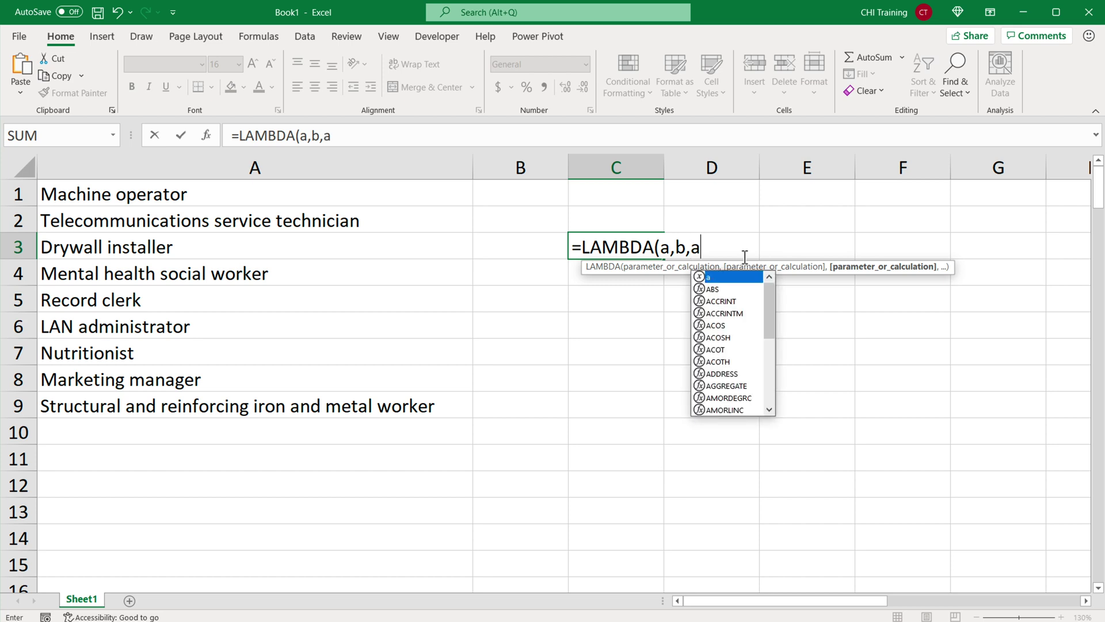
pyautogui.write('*')
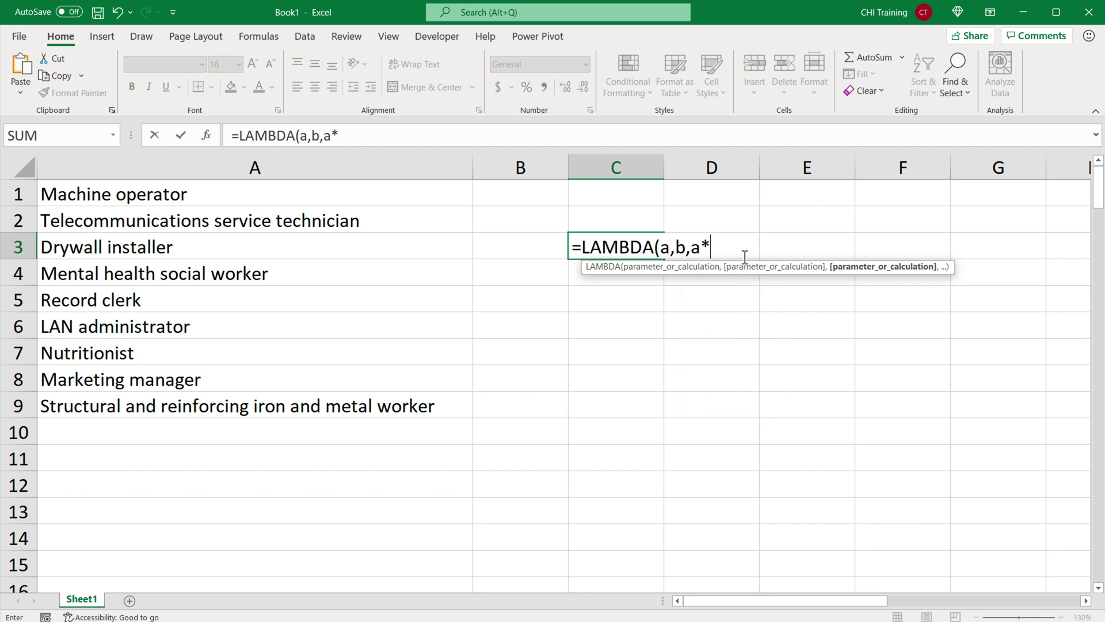
pyautogui.write('b')
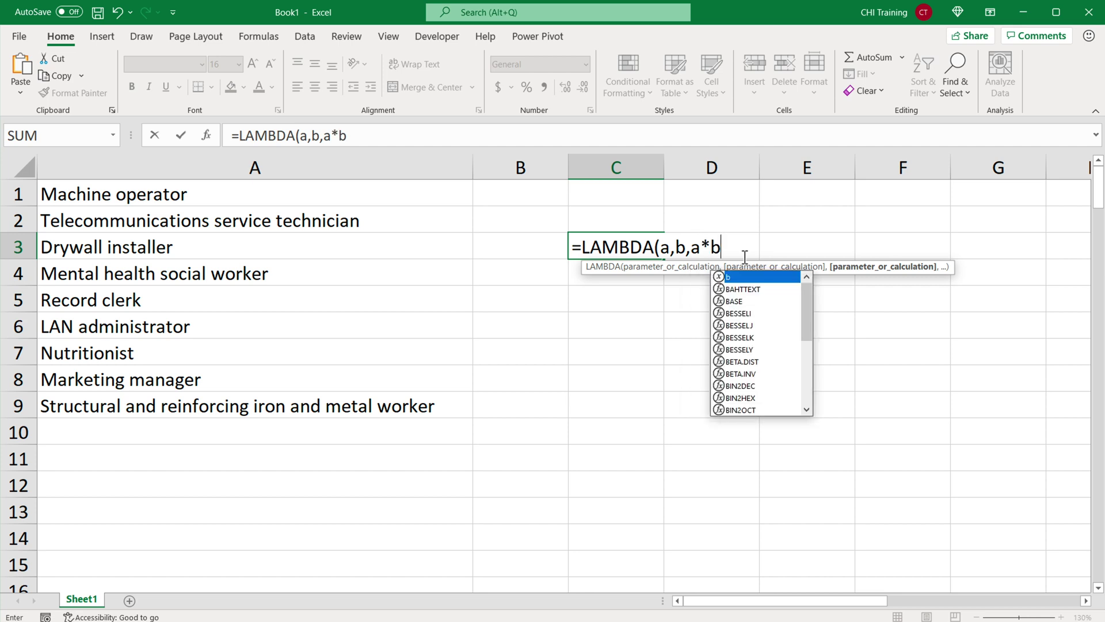
pyautogui.write(')')
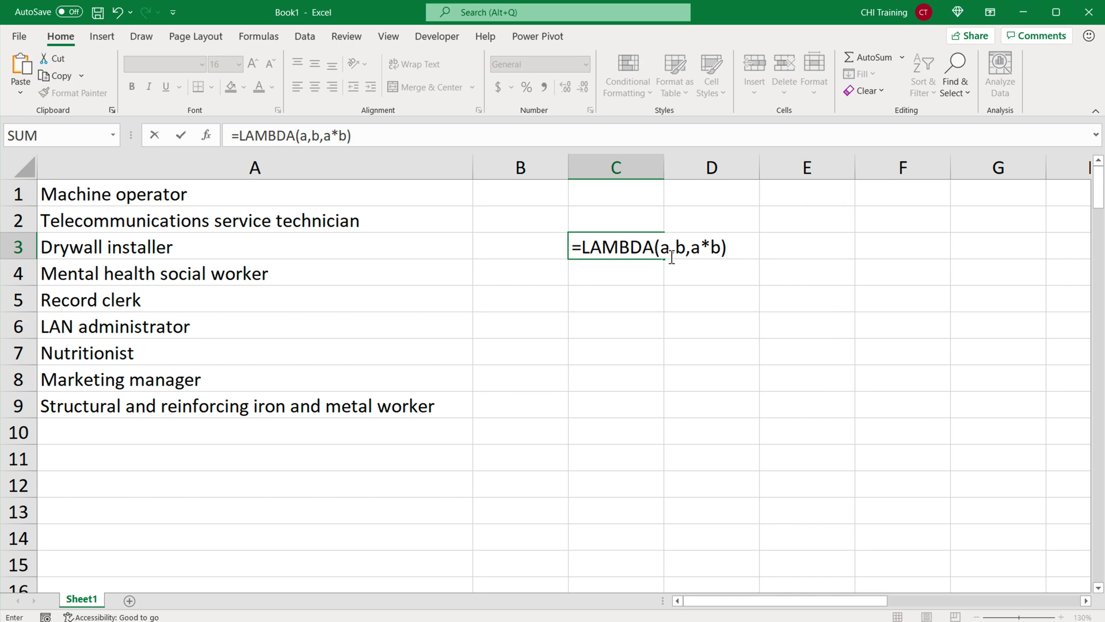
pyautogui.moveTo(666, 253); pyautogui.dragTo(724, 249)
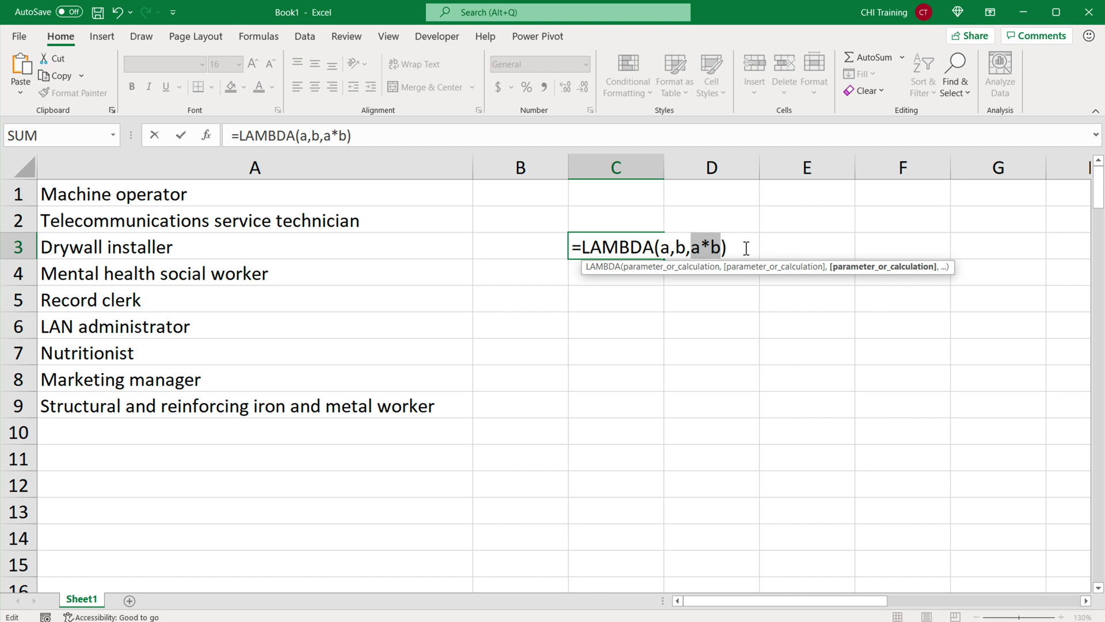
pyautogui.press('Return')
pyautogui.press('Down')
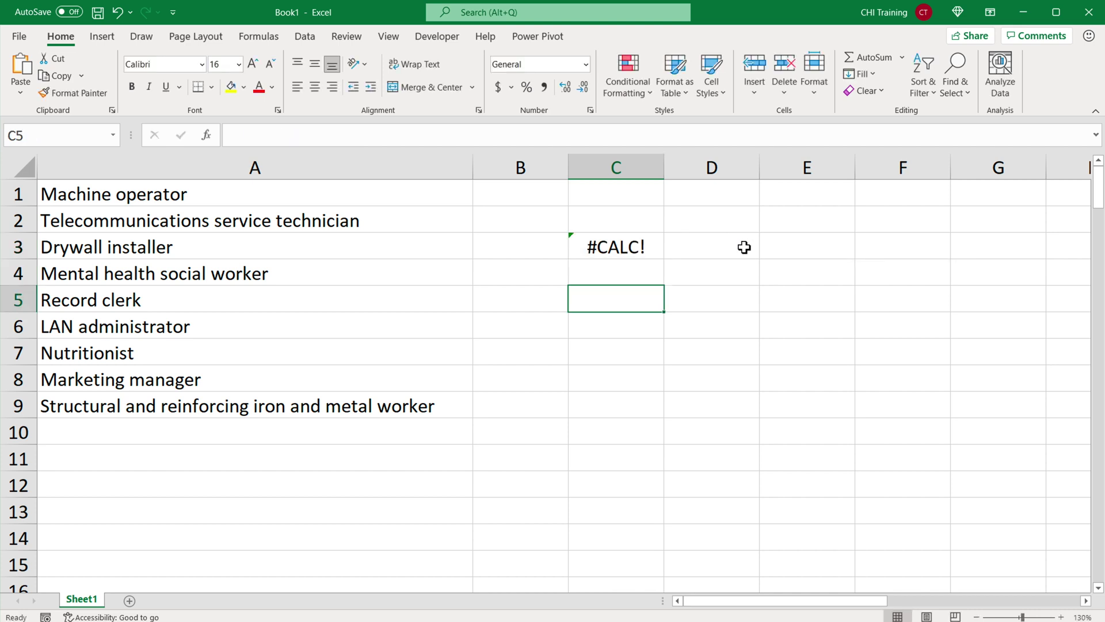
pyautogui.write('prod')
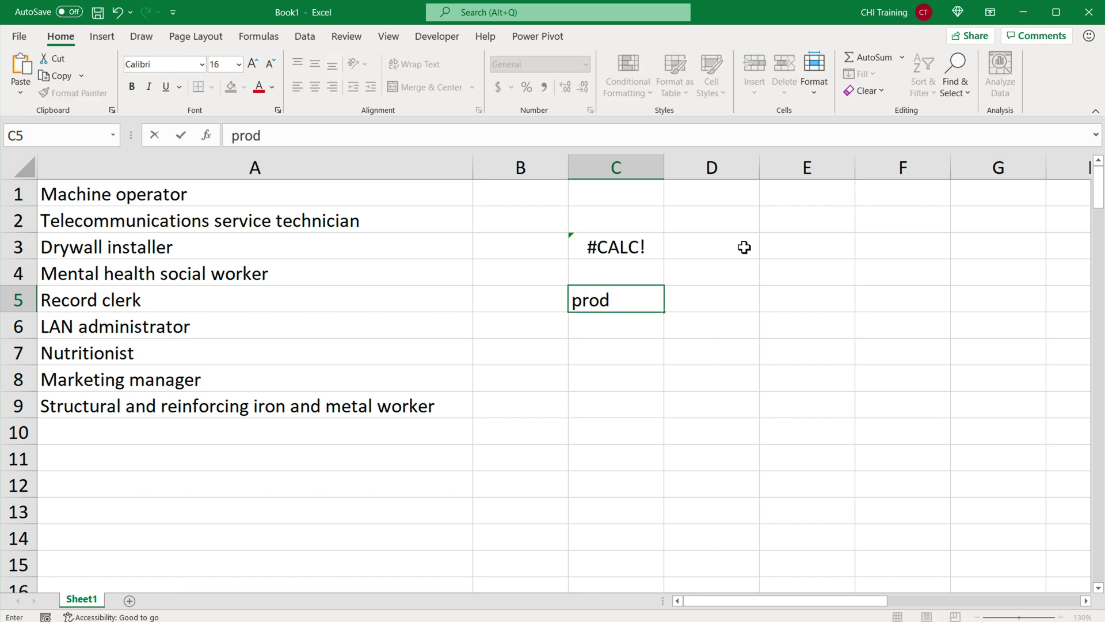
pyautogui.press('BackSpace')
pyautogui.press('BackSpace')
pyautogui.press('BackSpace')
pyautogui.press('BackSpace')
pyautogui.write('=')
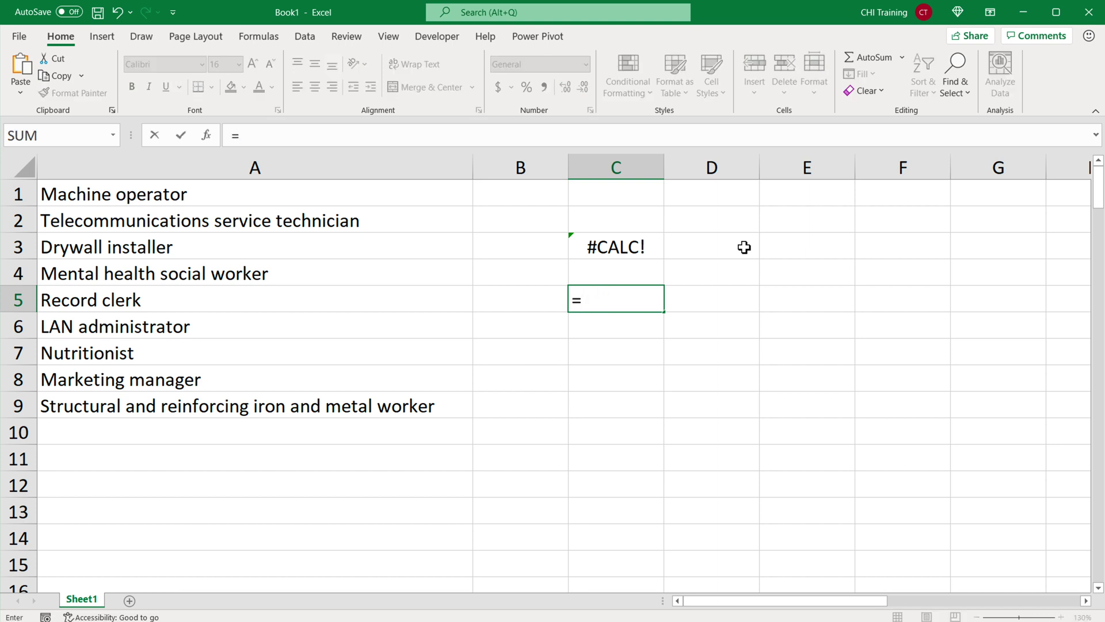
pyautogui.write('prod')
pyautogui.press('Tab')
pyautogui.press('Escape')
# Enter 3 in cell B5 and 4 in cell B6
pyautogui.click(522, 301)
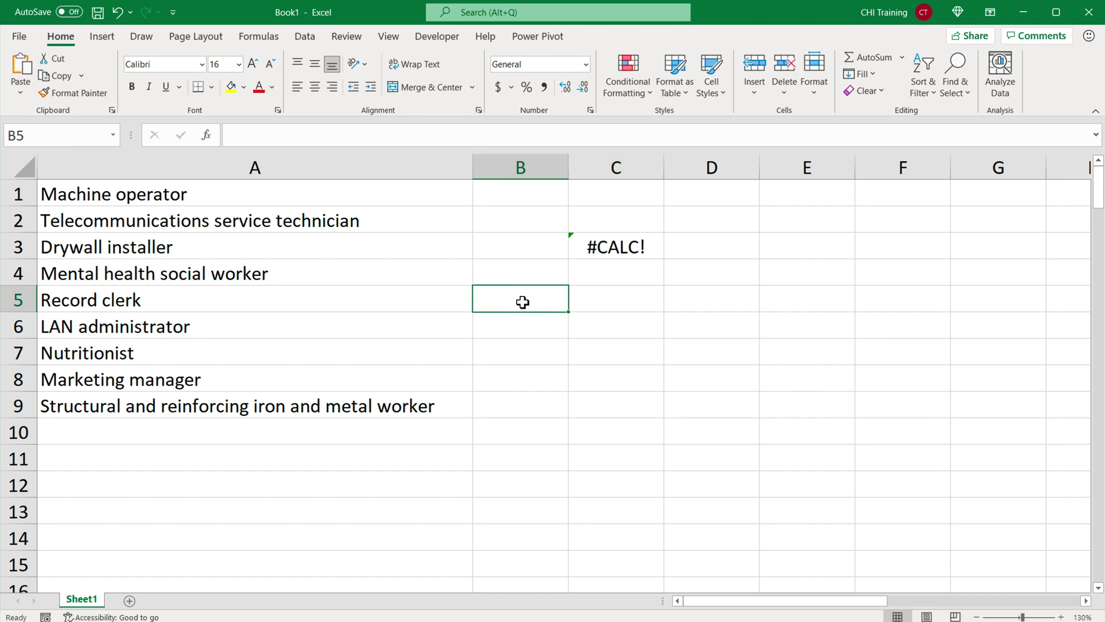
pyautogui.write('3')
pyautogui.press('Return')
pyautogui.write('4')
pyautogui.press('Return')
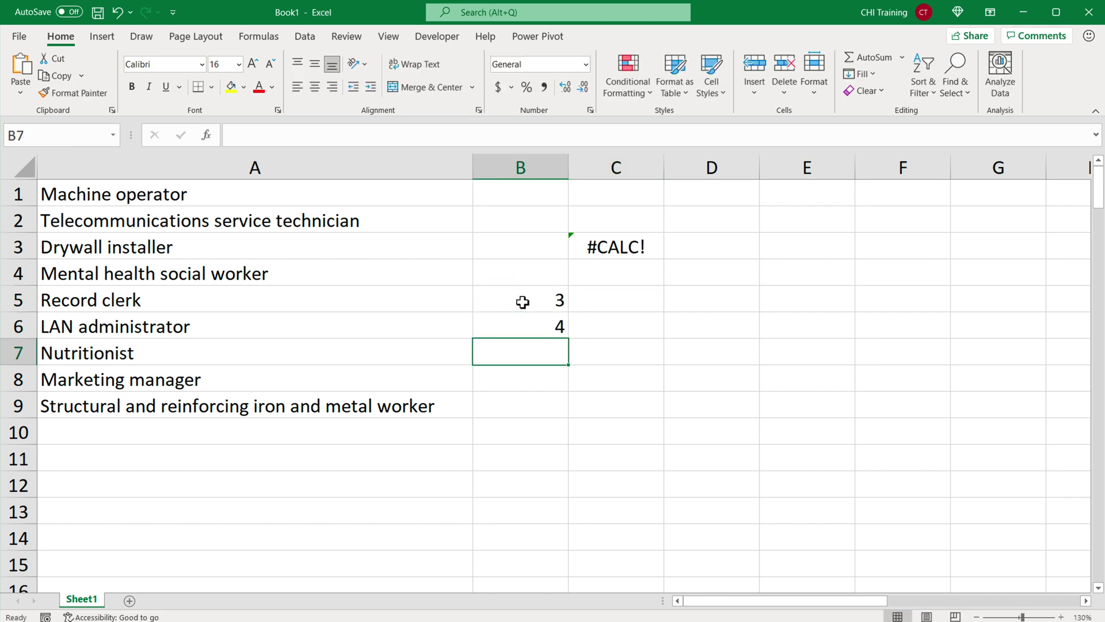
# Enter the formula =PRODUCT(B5,B6) in cell D5 to multiply the two numbers
pyautogui.press('Tab')
pyautogui.press('Up')
pyautogui.press('Up')
pyautogui.press('Right')
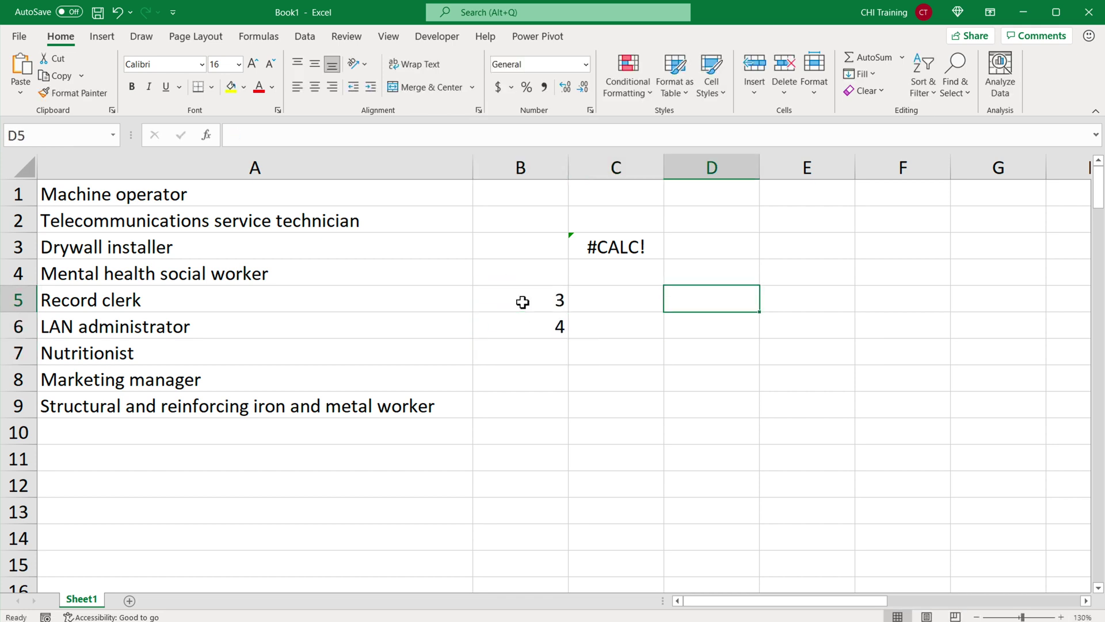
pyautogui.write('=pro')
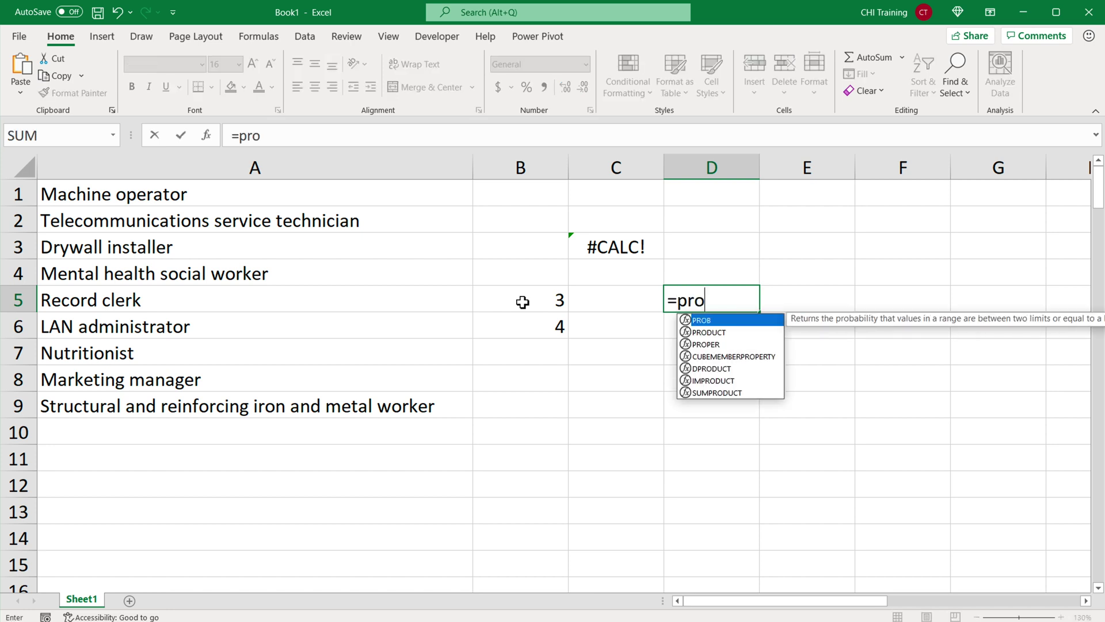
pyautogui.press('Tab')
pyautogui.click(547, 300)
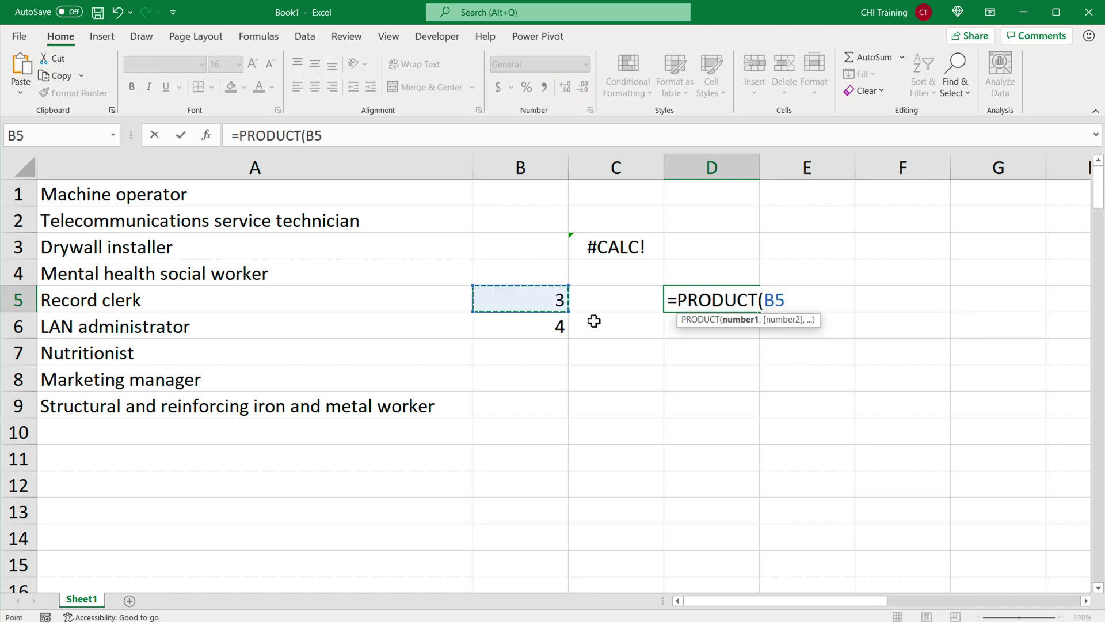
pyautogui.write(',')
pyautogui.click(562, 330)
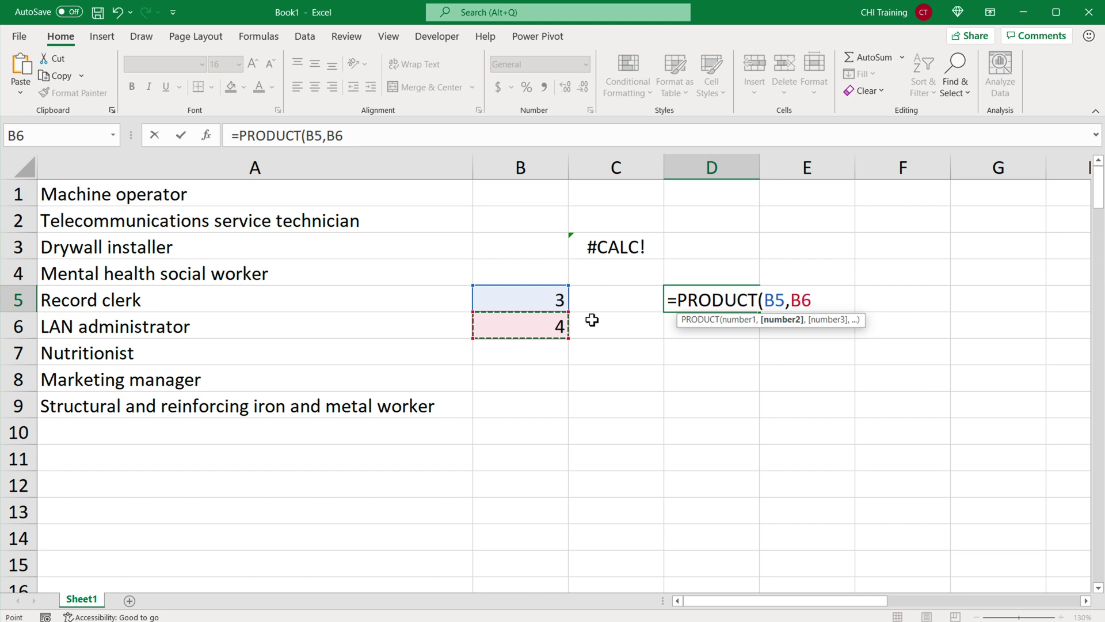
pyautogui.write(')')
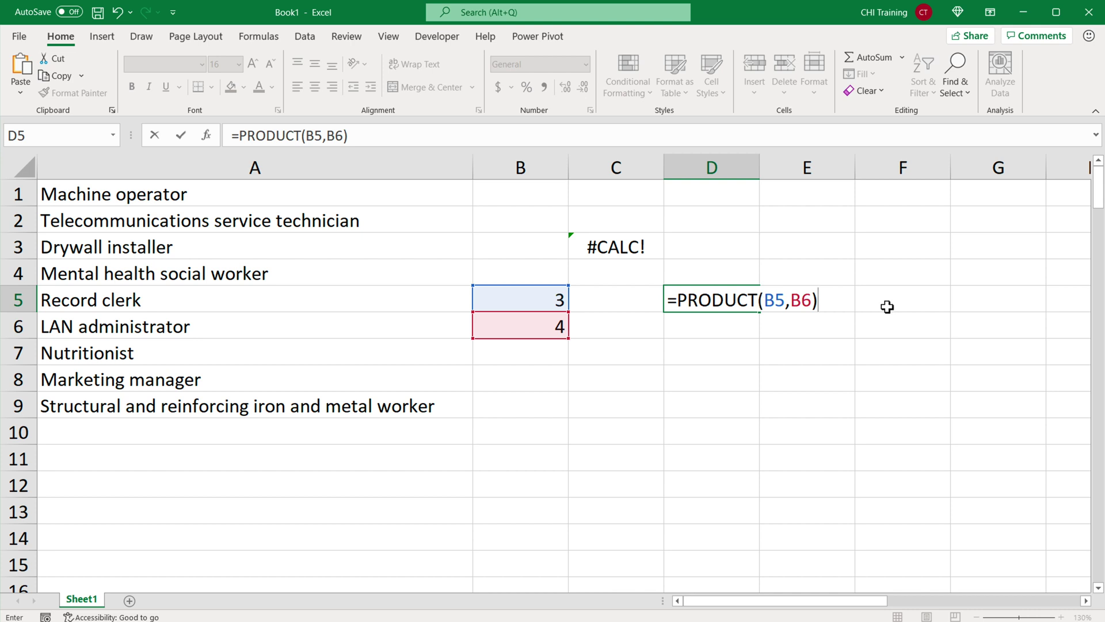
pyautogui.press('Return')
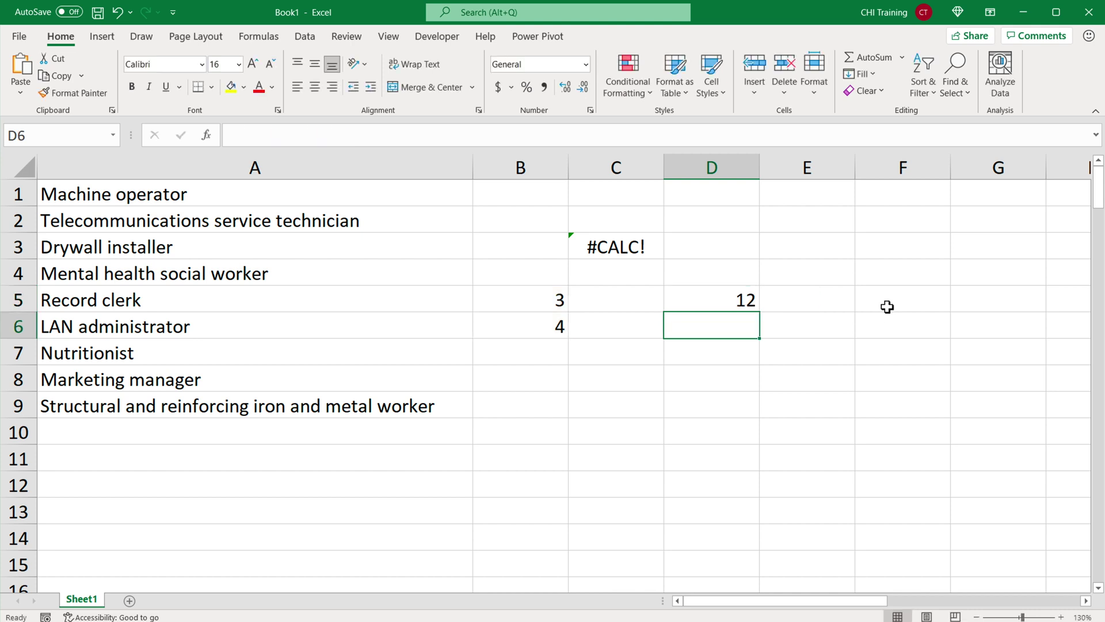
# Compare the LAMBDA formula in C3 with the function name and arguments of the PRODUCT formula in D5
pyautogui.click(733, 305)
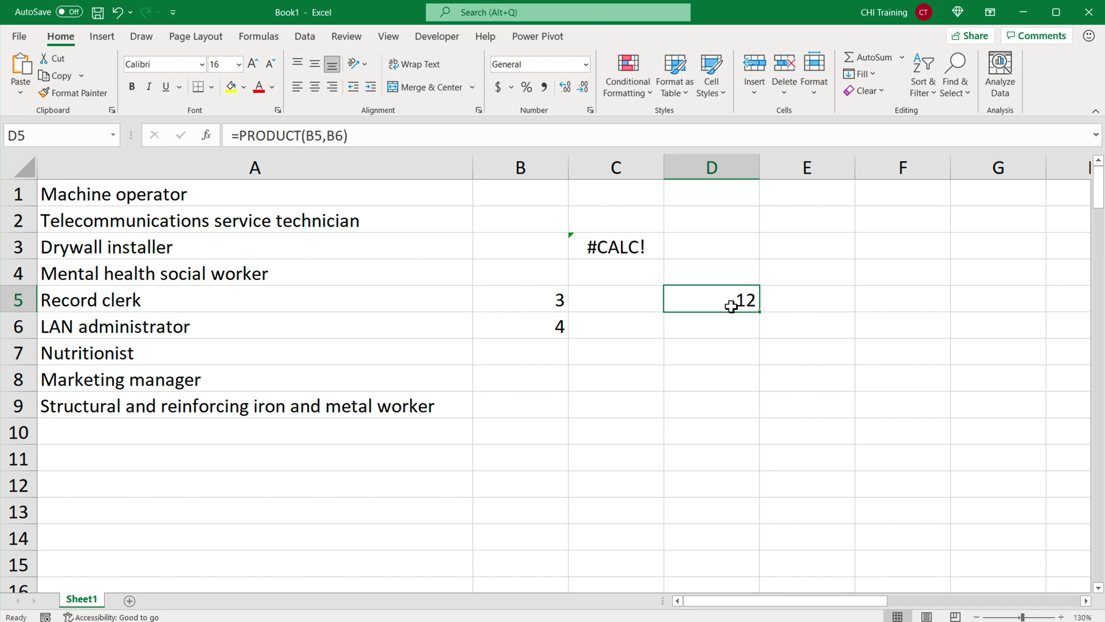
pyautogui.doubleClick(633, 247)
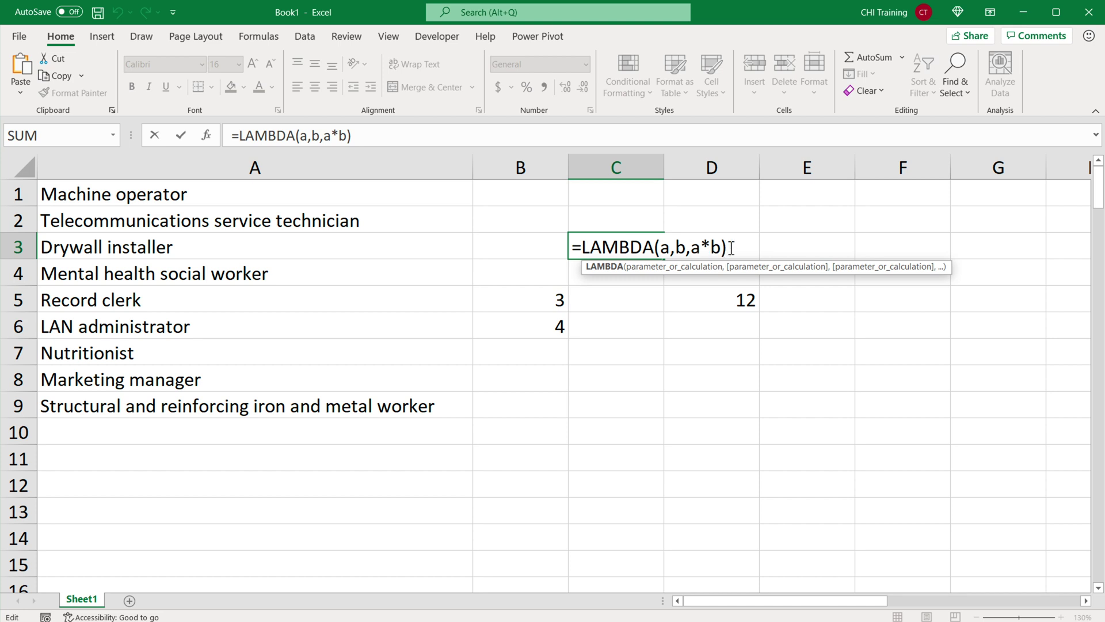
pyautogui.moveTo(731, 248); pyautogui.dragTo(586, 251)
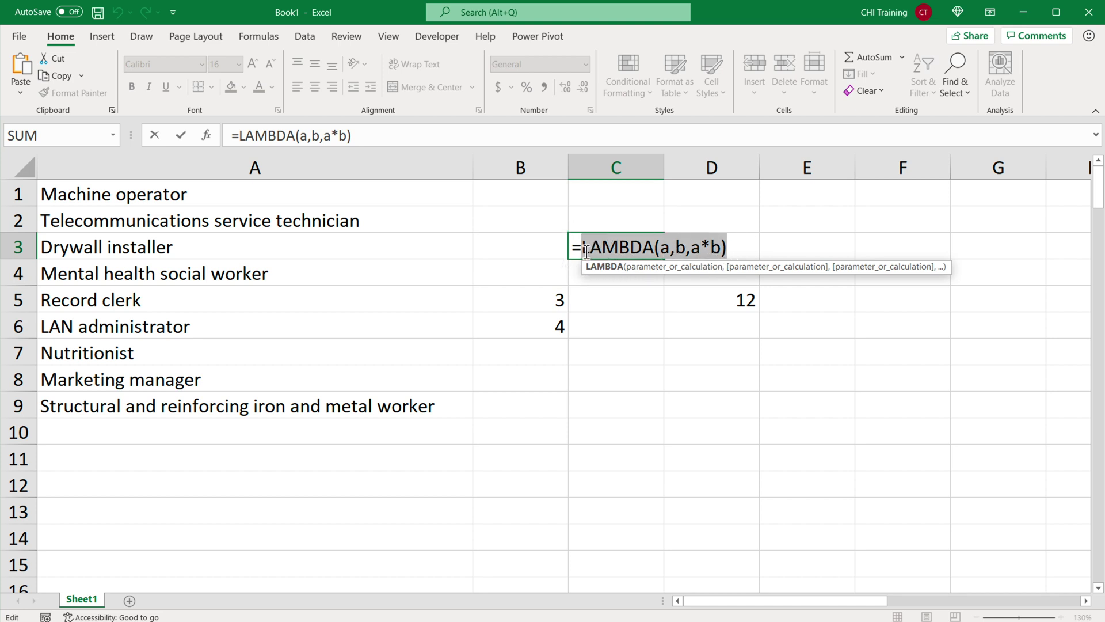
pyautogui.doubleClick(747, 307)
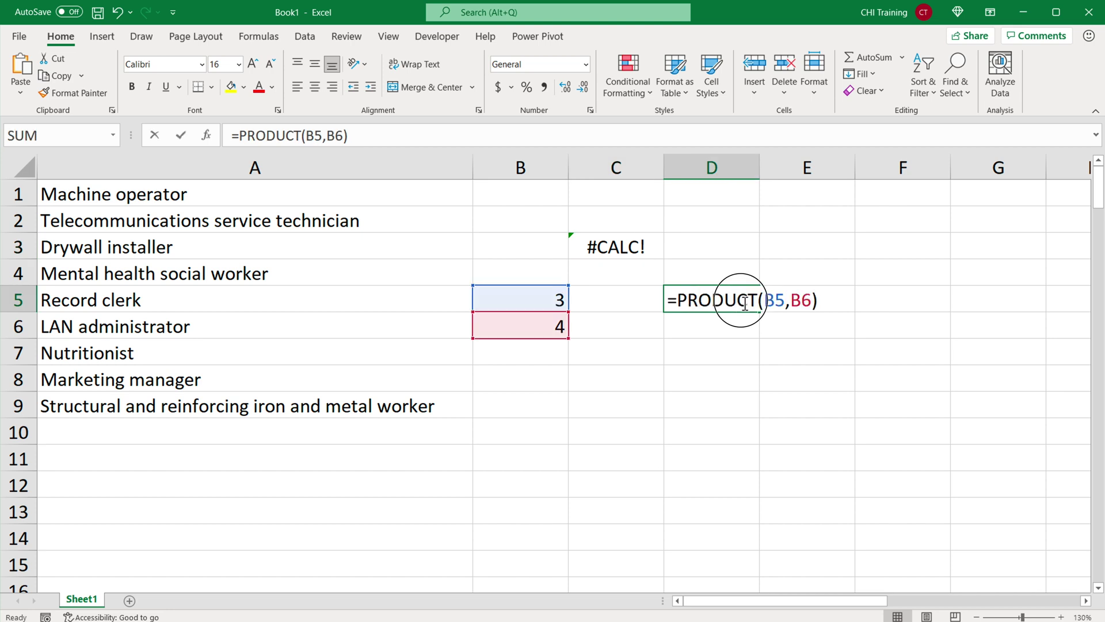
pyautogui.moveTo(678, 304); pyautogui.dragTo(829, 306)
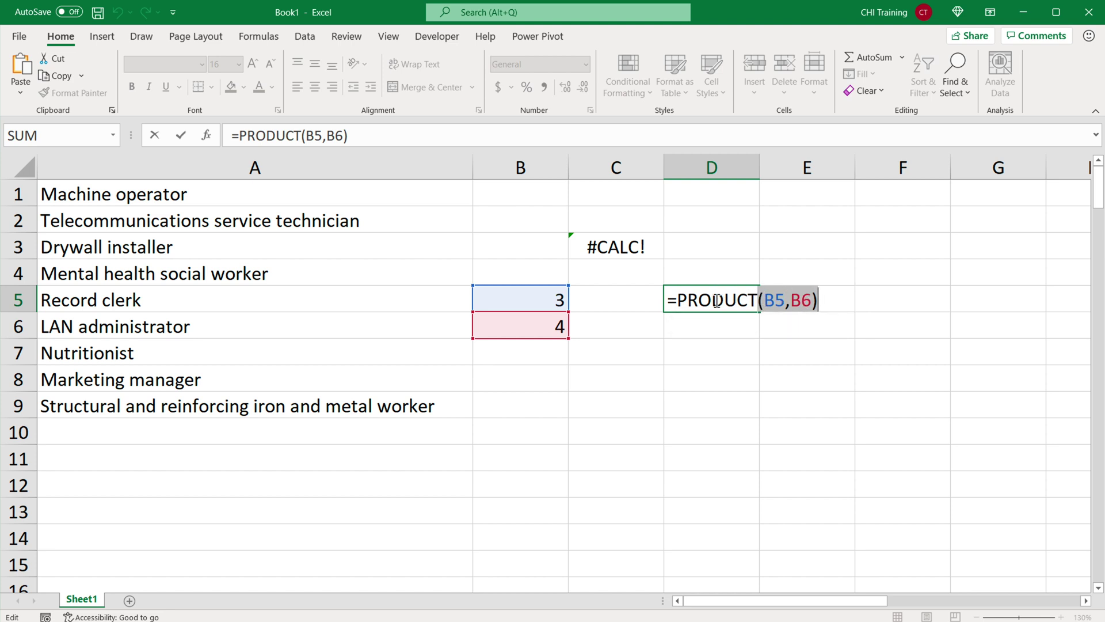
pyautogui.moveTo(758, 304); pyautogui.dragTo(686, 304)
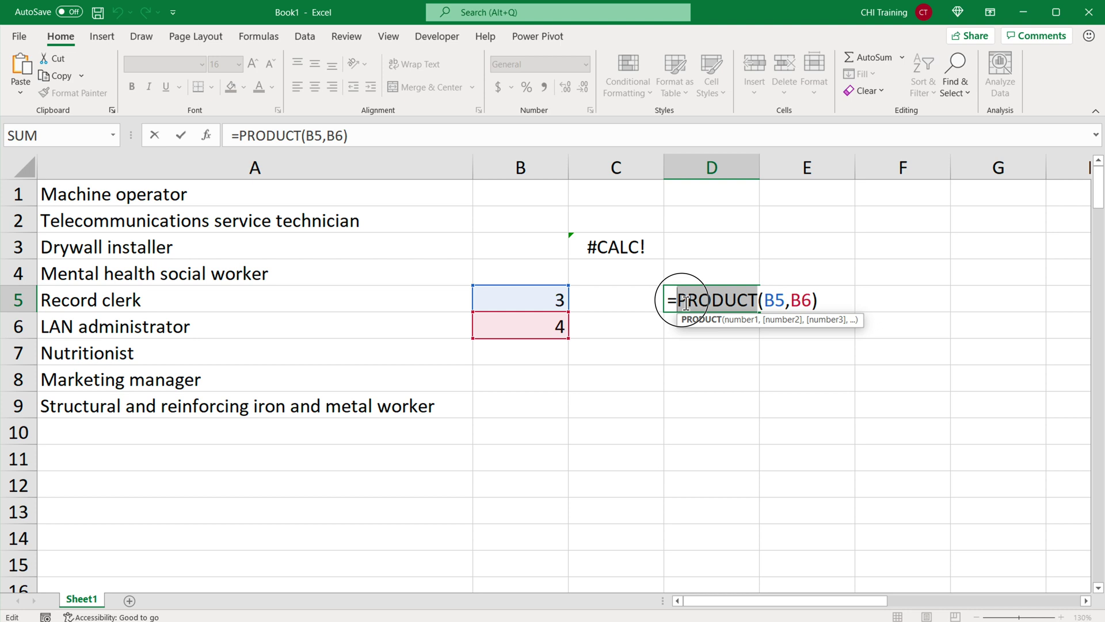
pyautogui.click(766, 304)
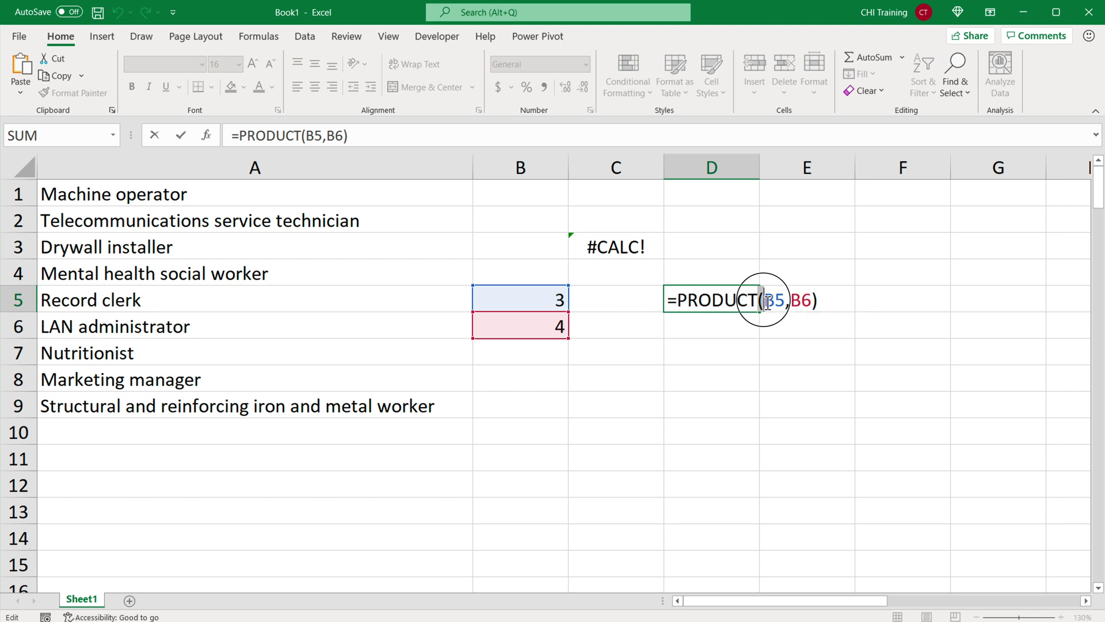
pyautogui.moveTo(767, 303); pyautogui.dragTo(829, 303)
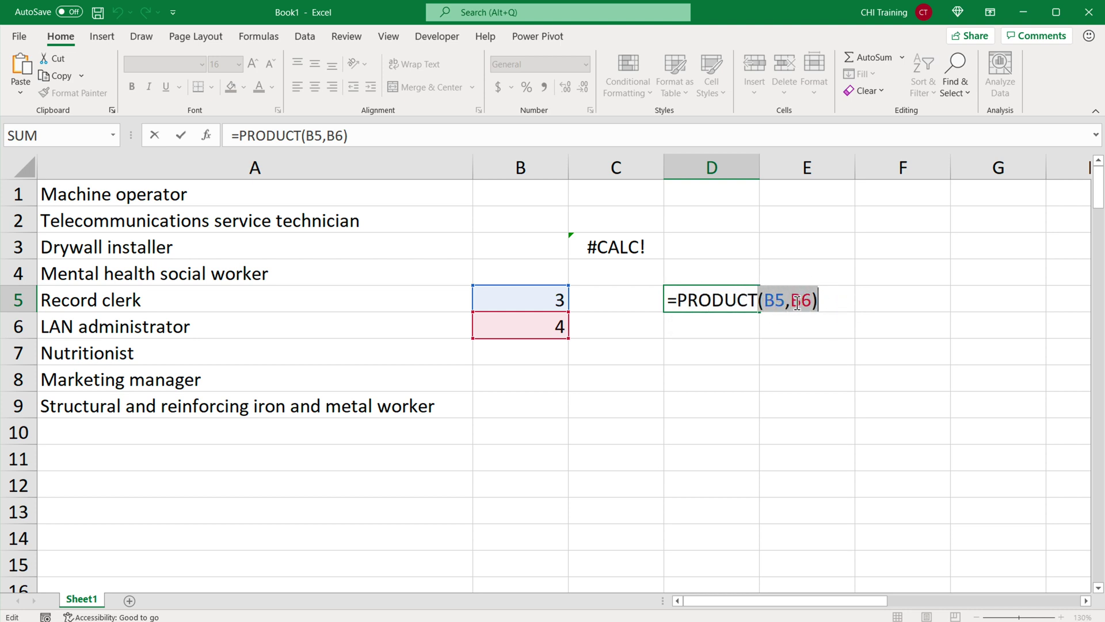
pyautogui.press('Escape')
# Append the arguments (B5,B6) to the LAMBDA formula in C3, giving =LAMBDA(a,b,a*b)(B5,B6)
pyautogui.doubleClick(640, 247)
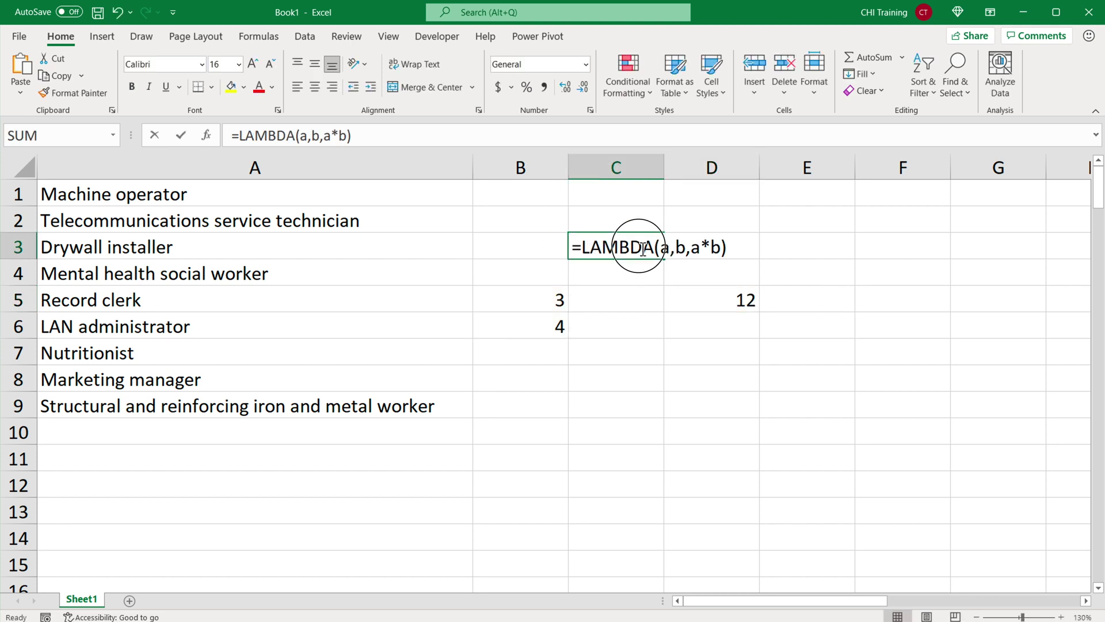
pyautogui.click(740, 259)
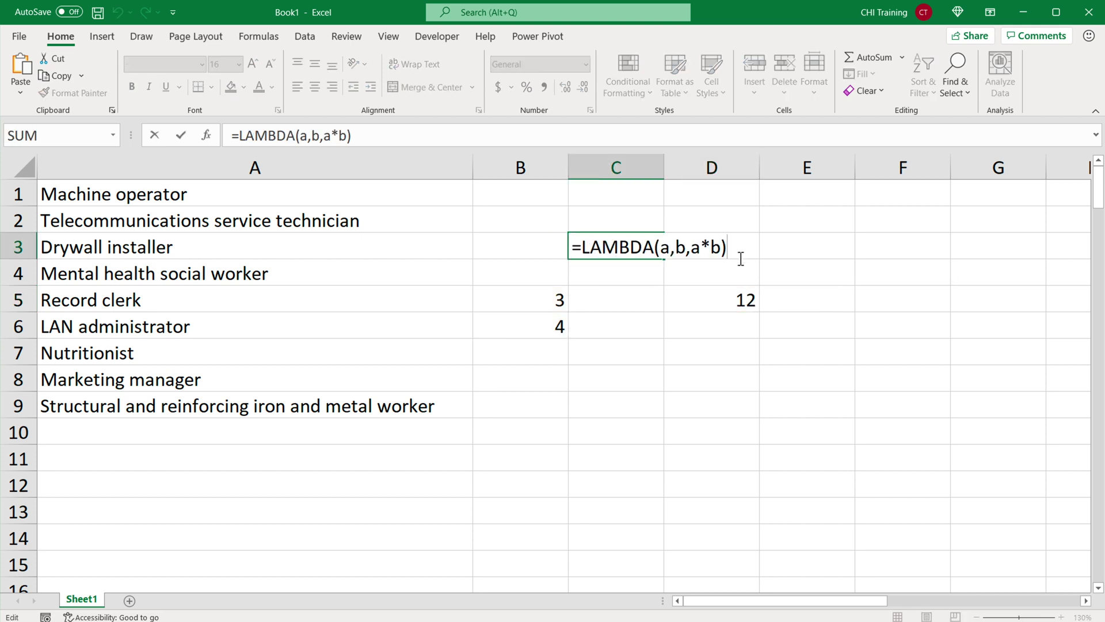
pyautogui.write('(')
pyautogui.click(526, 300)
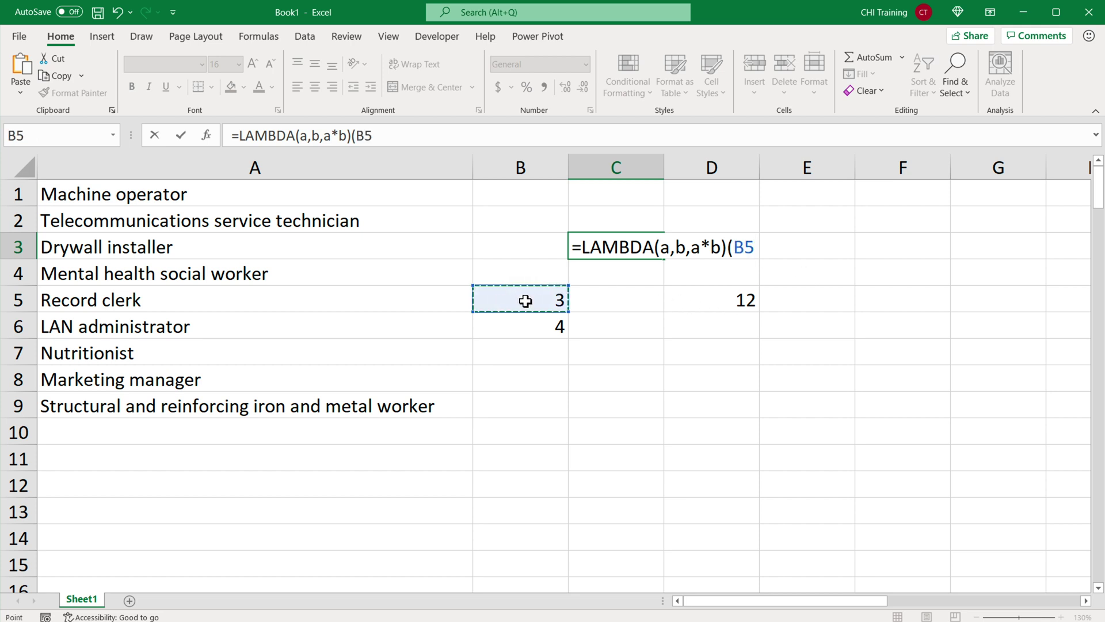
pyautogui.write(',')
pyautogui.click(528, 320)
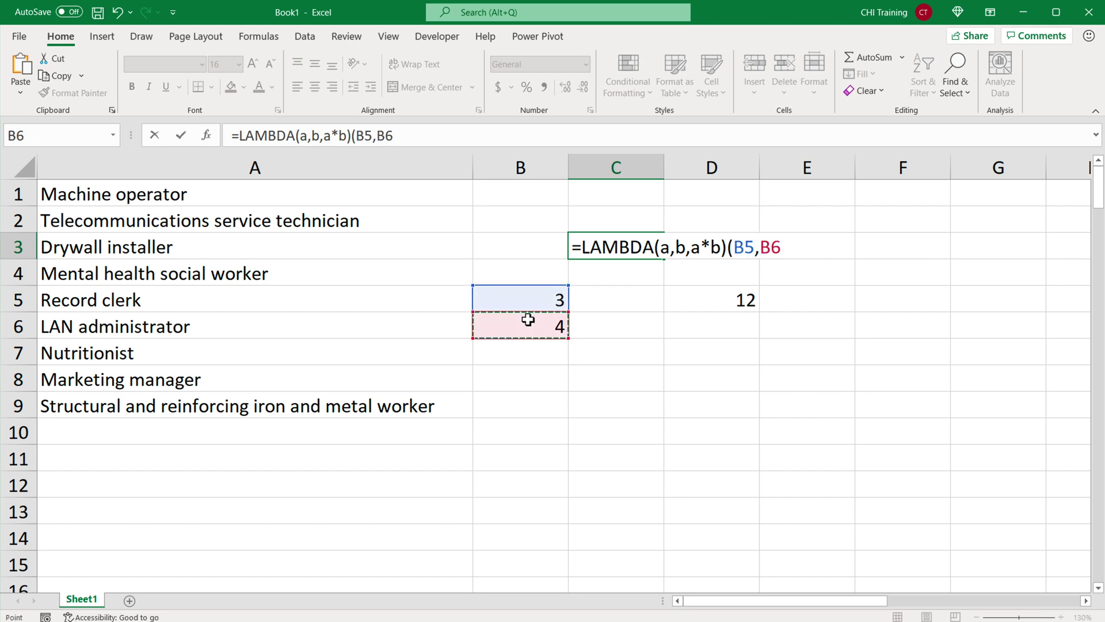
pyautogui.write(')')
pyautogui.press('Return')
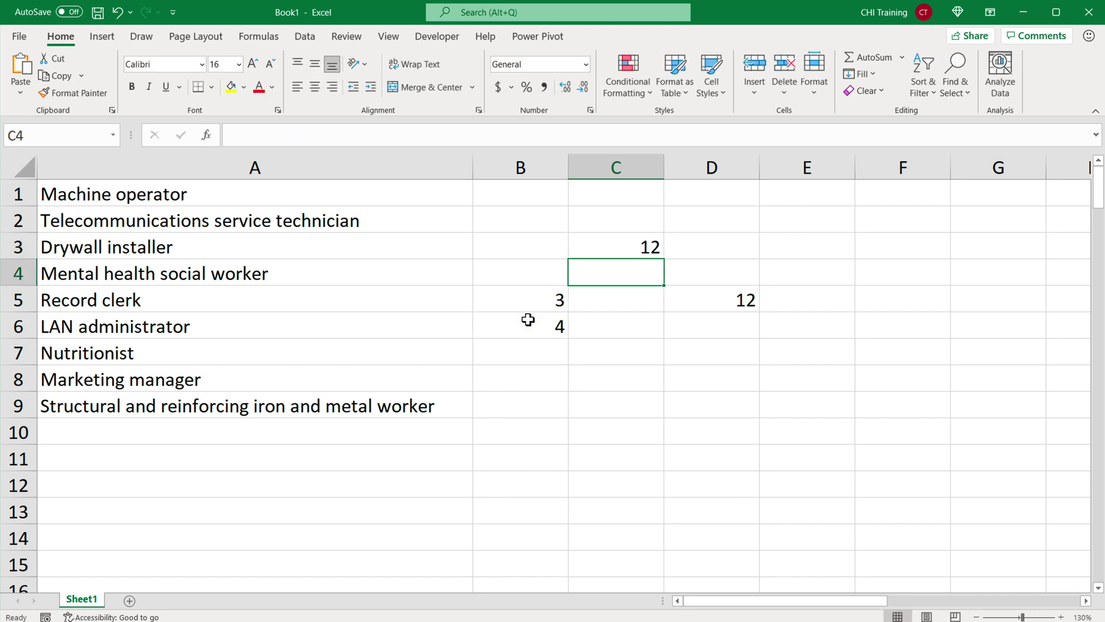
# Examine how arguments B5 and B6 in the C3 formula match parameters a and b and feed the calculation a*b
pyautogui.click(645, 249)
pyautogui.doubleClick(634, 250)
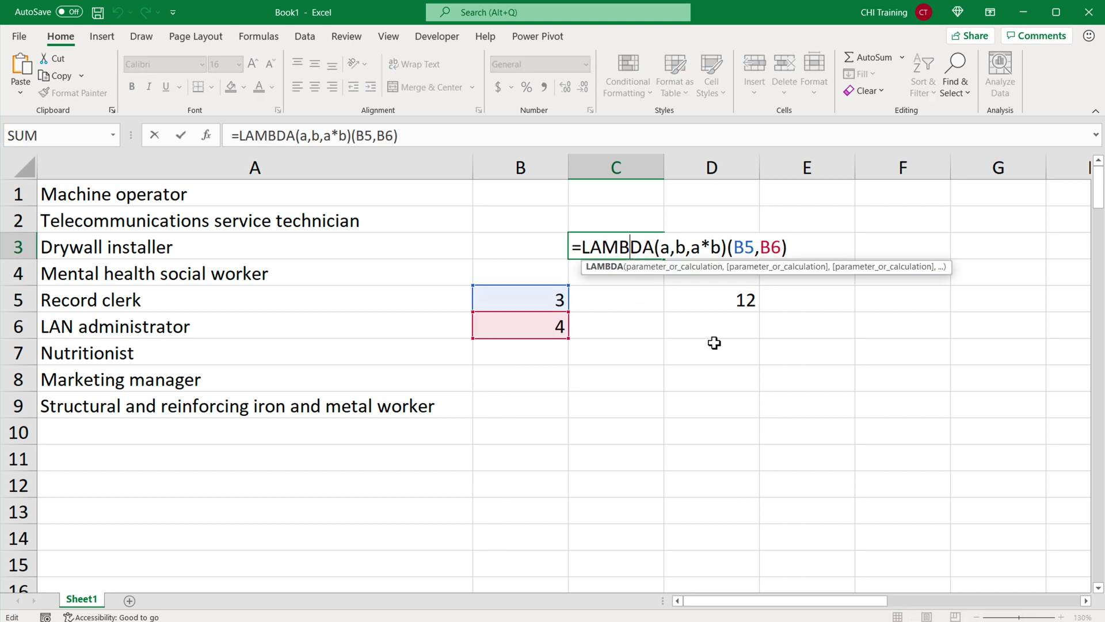
pyautogui.doubleClick(744, 248)
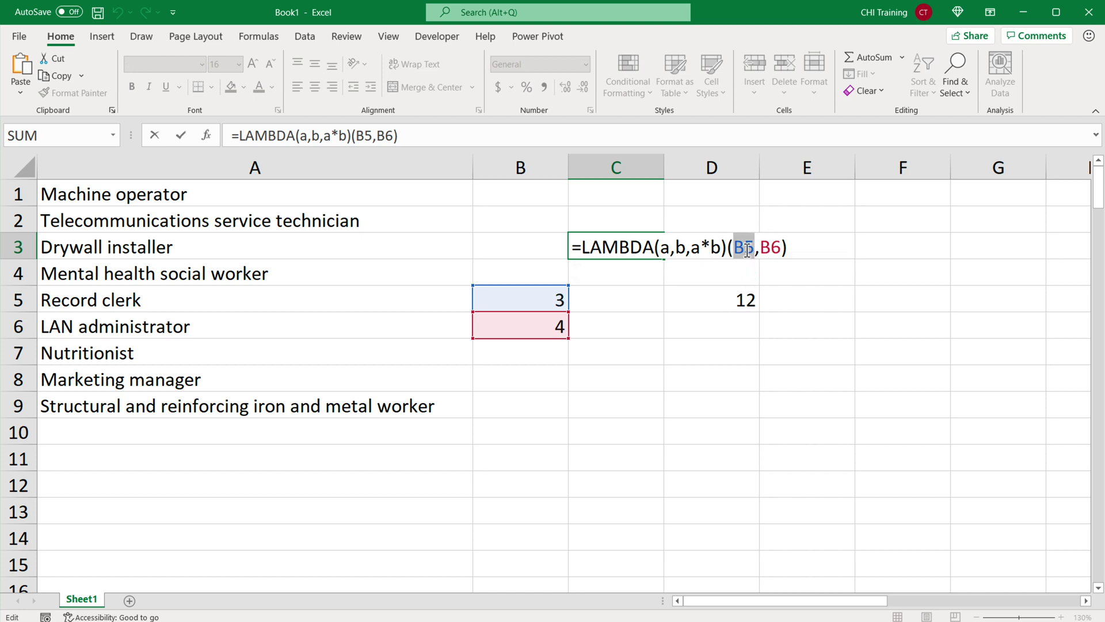
pyautogui.doubleClick(665, 248)
pyautogui.doubleClick(770, 247)
pyautogui.doubleClick(681, 246)
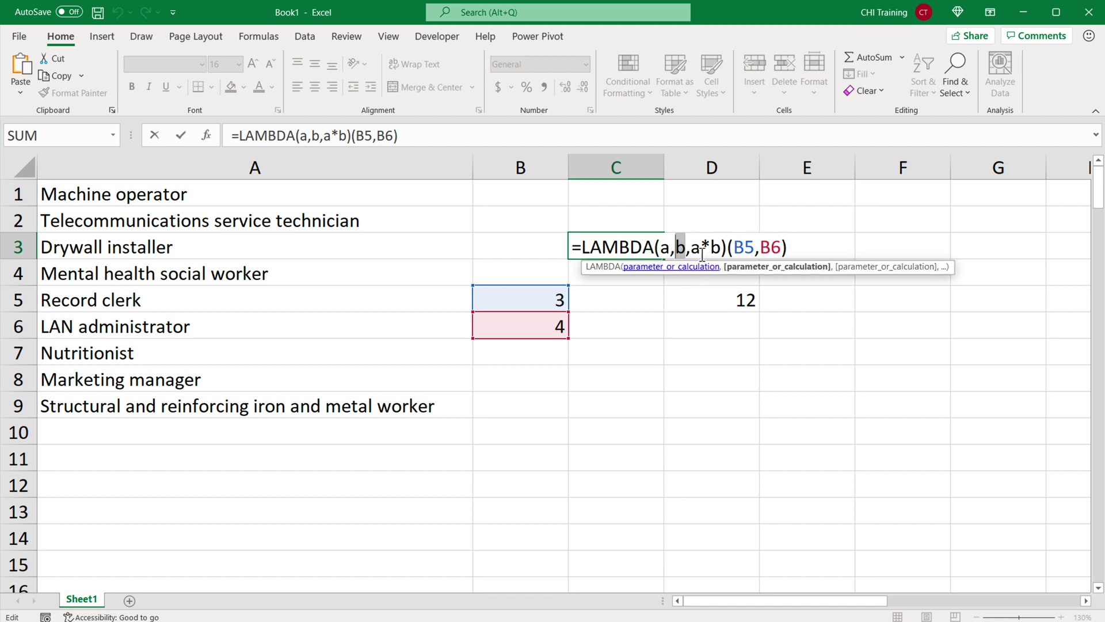
pyautogui.moveTo(694, 249); pyautogui.dragTo(723, 249)
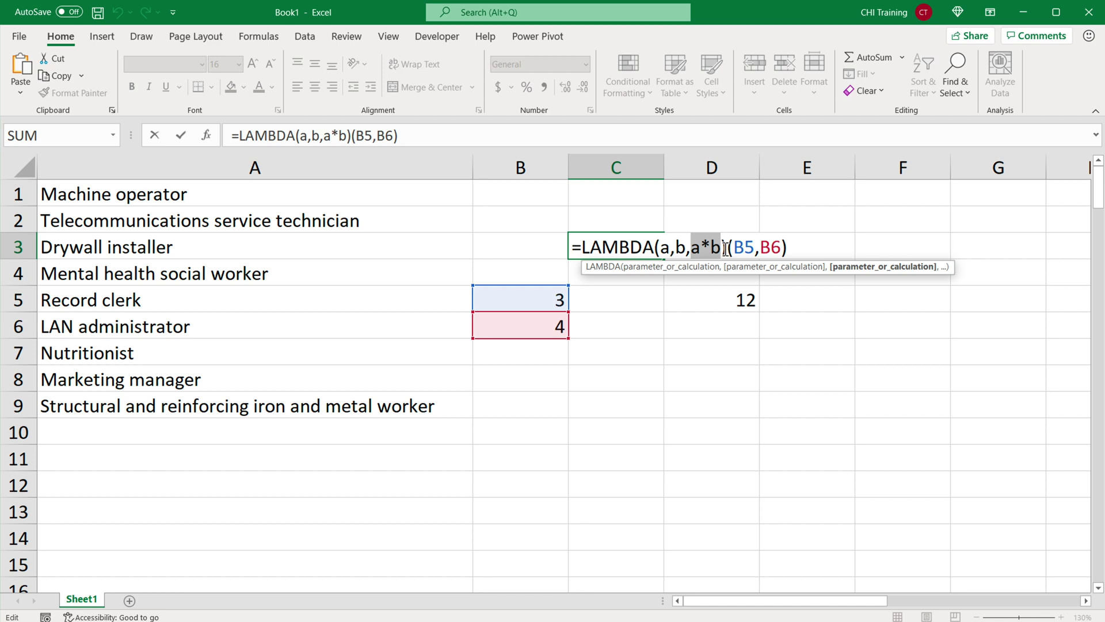
# Add a third parameter c to the LAMBDA in C3 and extend its calculation to a*b*c
pyautogui.click(685, 248)
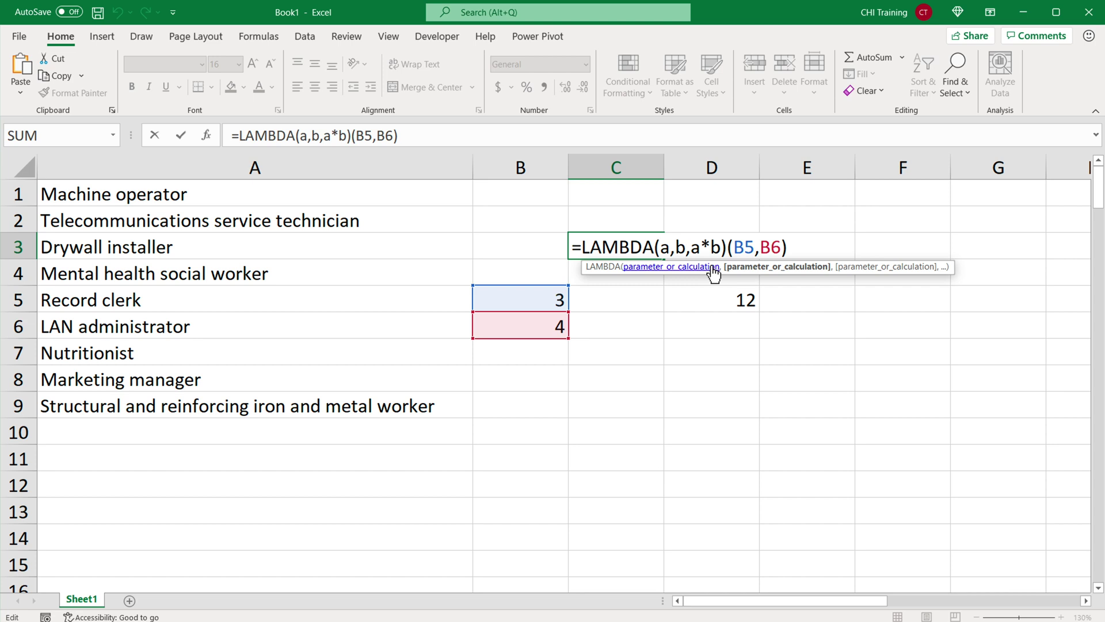
pyautogui.write(',c')
pyautogui.press('Right')
pyautogui.press('Right')
pyautogui.press('Right')
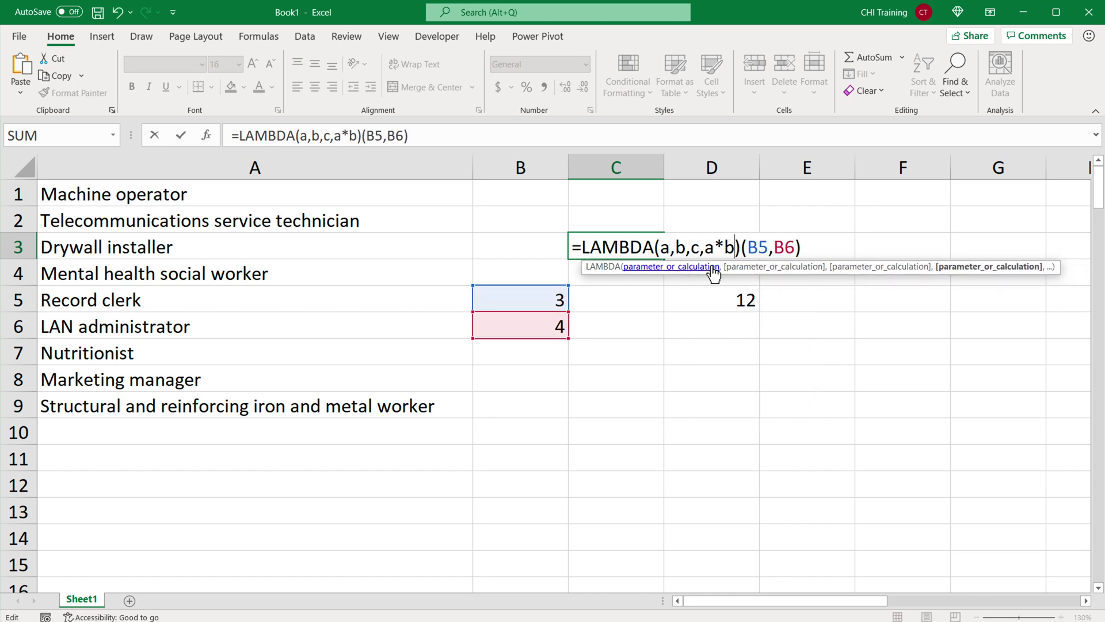
pyautogui.write('*')
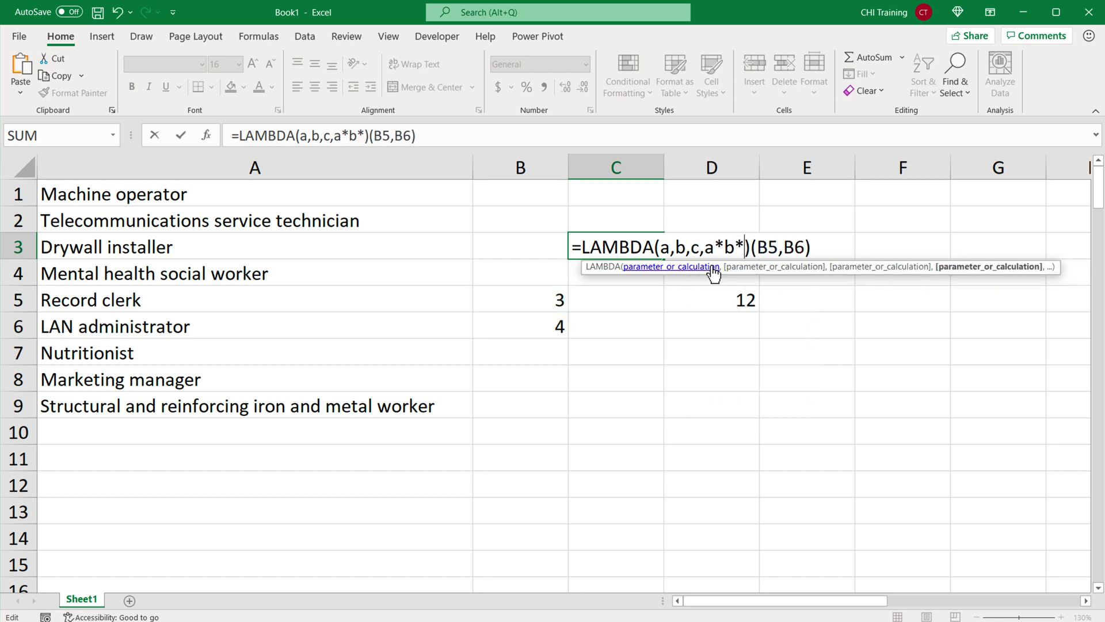
pyautogui.write('c')
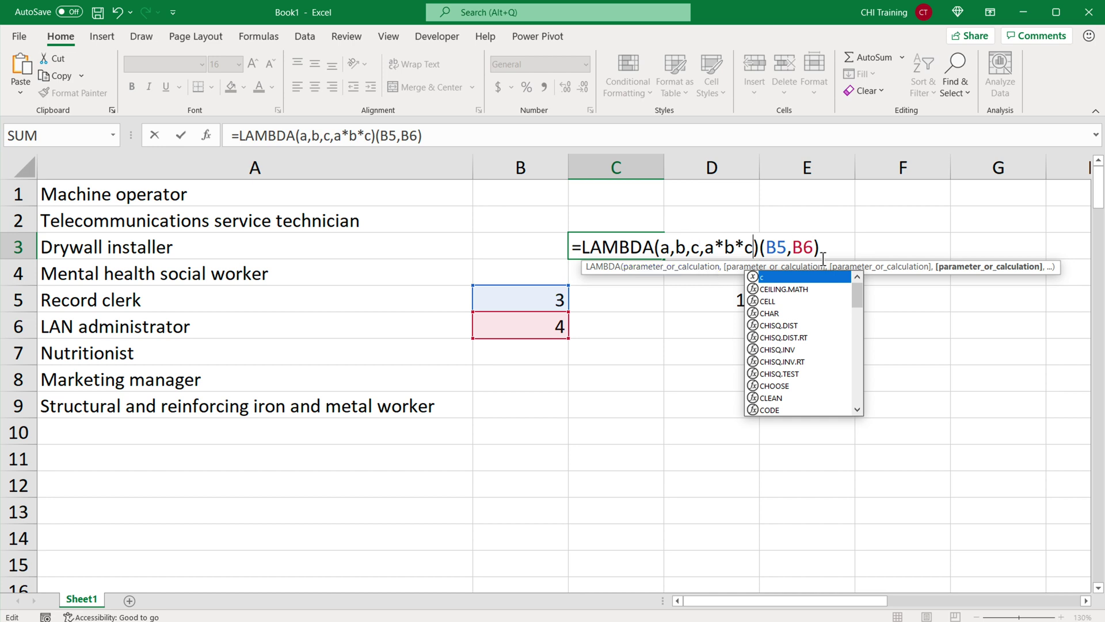
# Add B7 as the third argument in C3, giving =LAMBDA(a,b,c,a*b*c)(B5,B6,B7)
pyautogui.click(694, 248)
pyautogui.moveTo(694, 248); pyautogui.dragTo(660, 247)
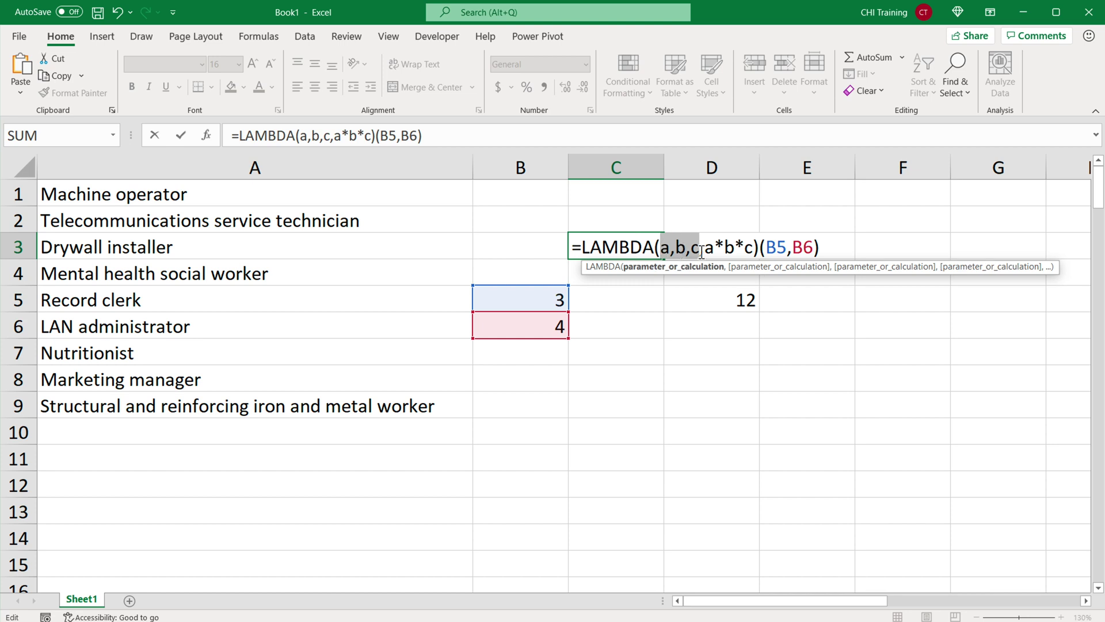
pyautogui.click(814, 249)
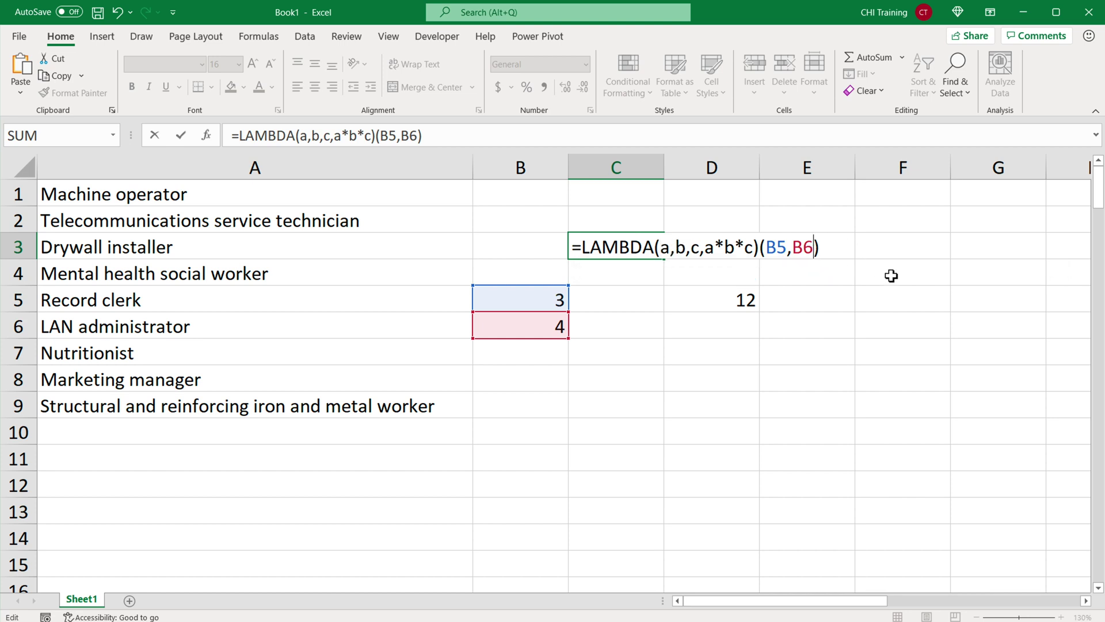
pyautogui.write(',')
pyautogui.write('B7')
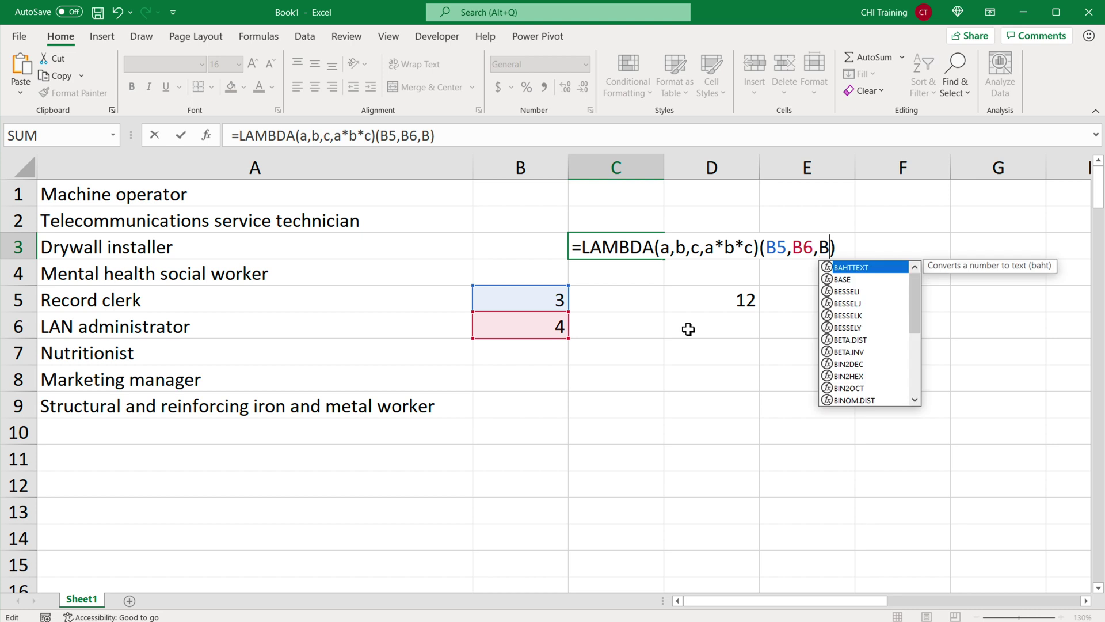
pyautogui.press('Return')
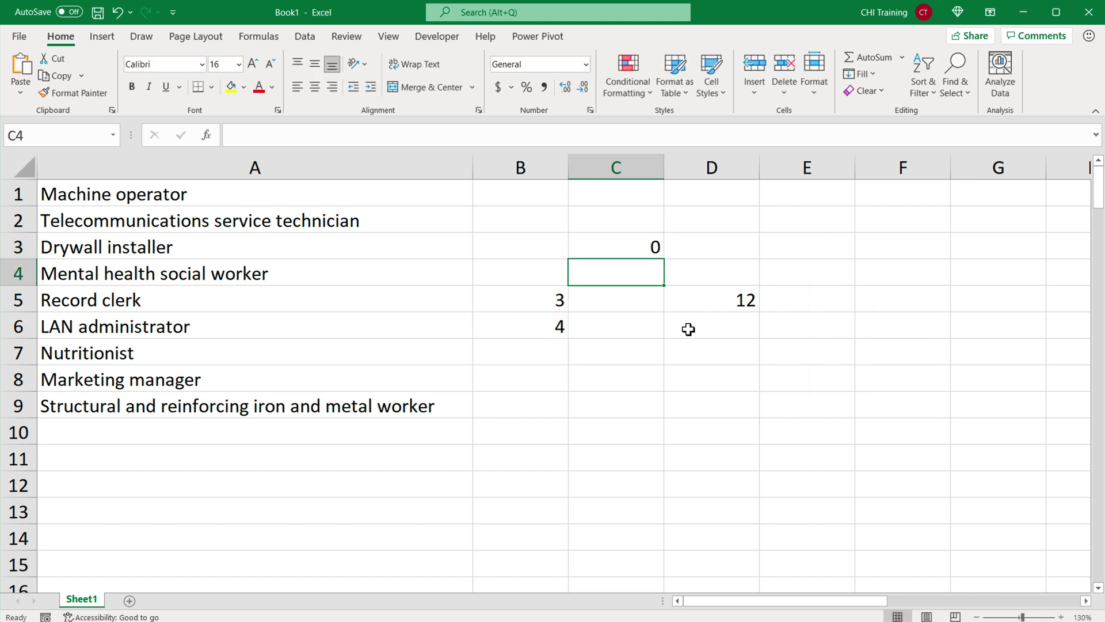
# Enter 5 in cell B7 as the third number to multiply
pyautogui.click(530, 348)
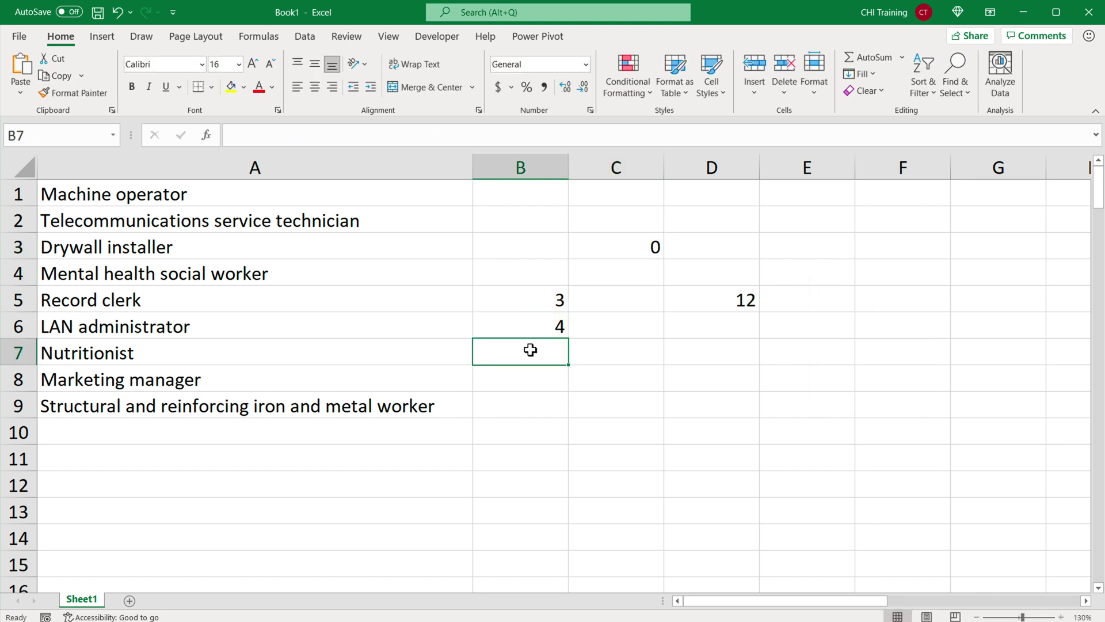
pyautogui.write('5')
pyautogui.press('Return')
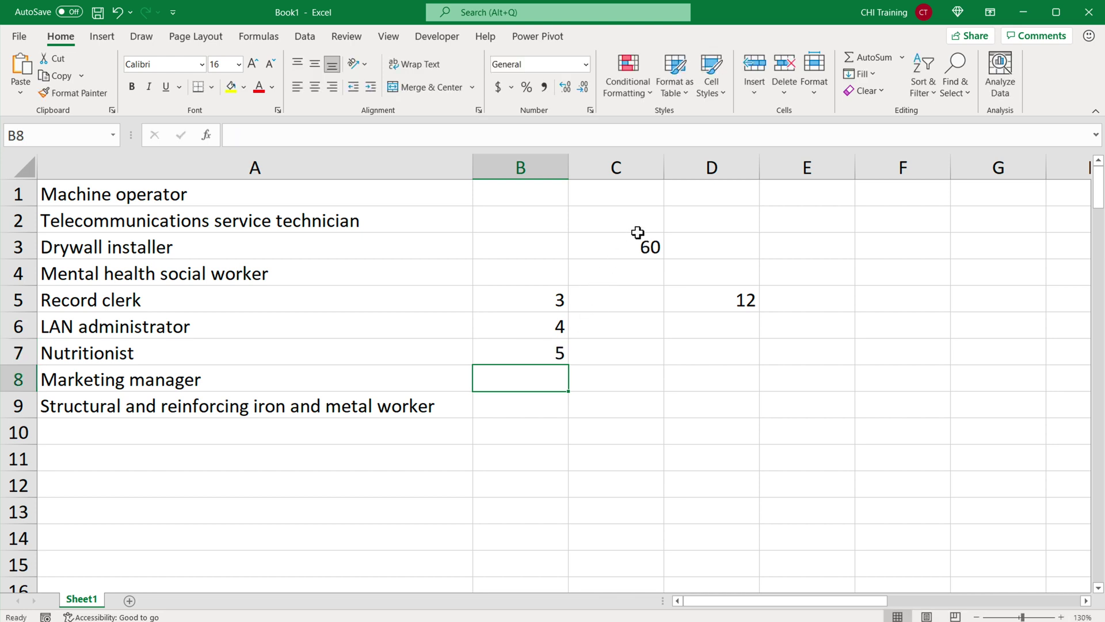
# Copy only the =LAMBDA(a,b,c,a*b*c) part of the C3 formula, without its cell arguments, and leave the formula as it is
pyautogui.doubleClick(647, 249)
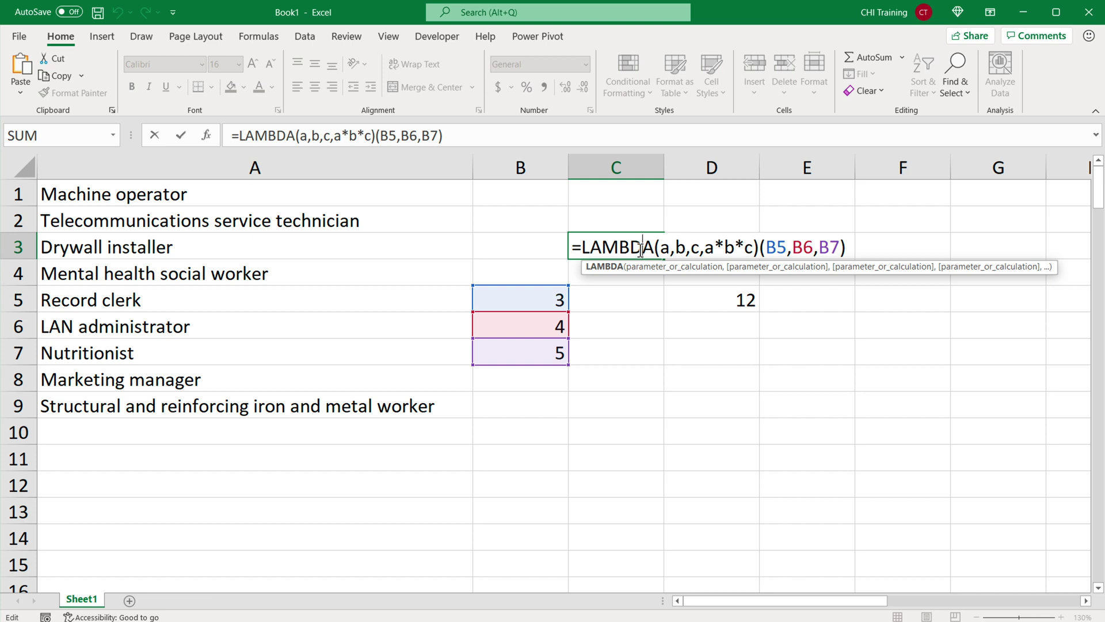
pyautogui.click(685, 249)
pyautogui.press('Left')
pyautogui.press('Left')
pyautogui.press('Left')
pyautogui.moveTo(581, 248); pyautogui.dragTo(760, 247)
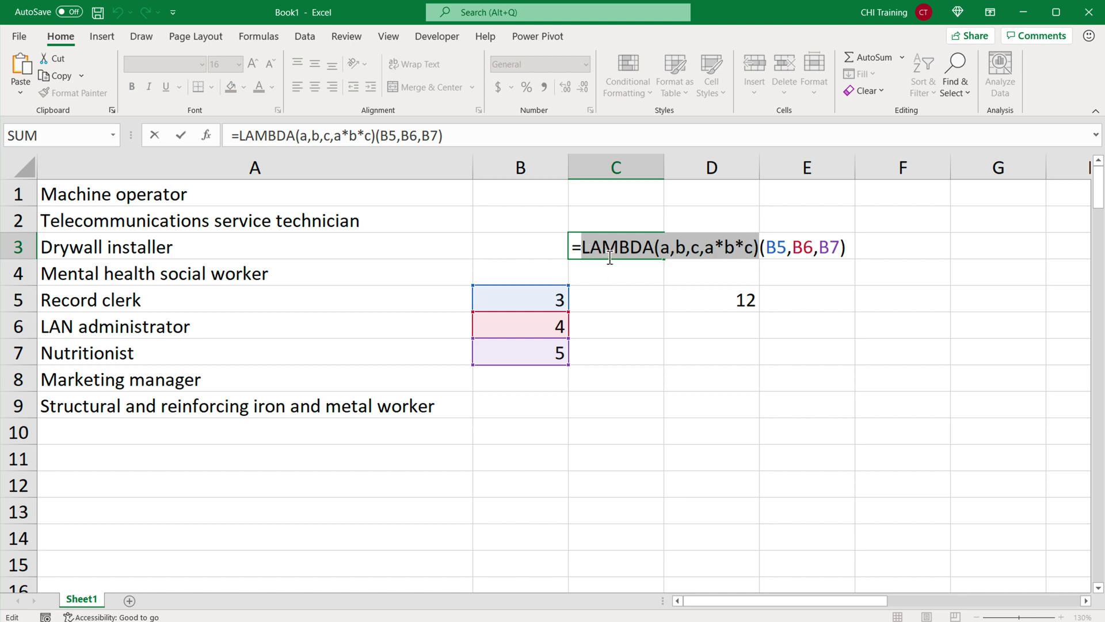
pyautogui.click(760, 248)
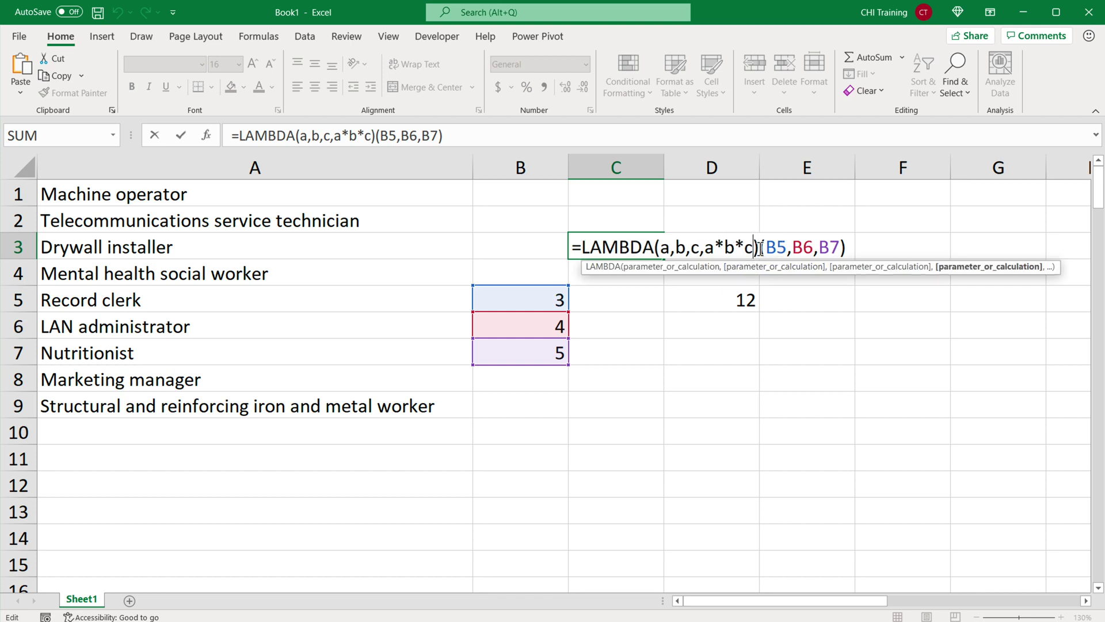
pyautogui.moveTo(760, 249); pyautogui.dragTo(573, 247)
pyautogui.hotkey('ctrl', 'c')
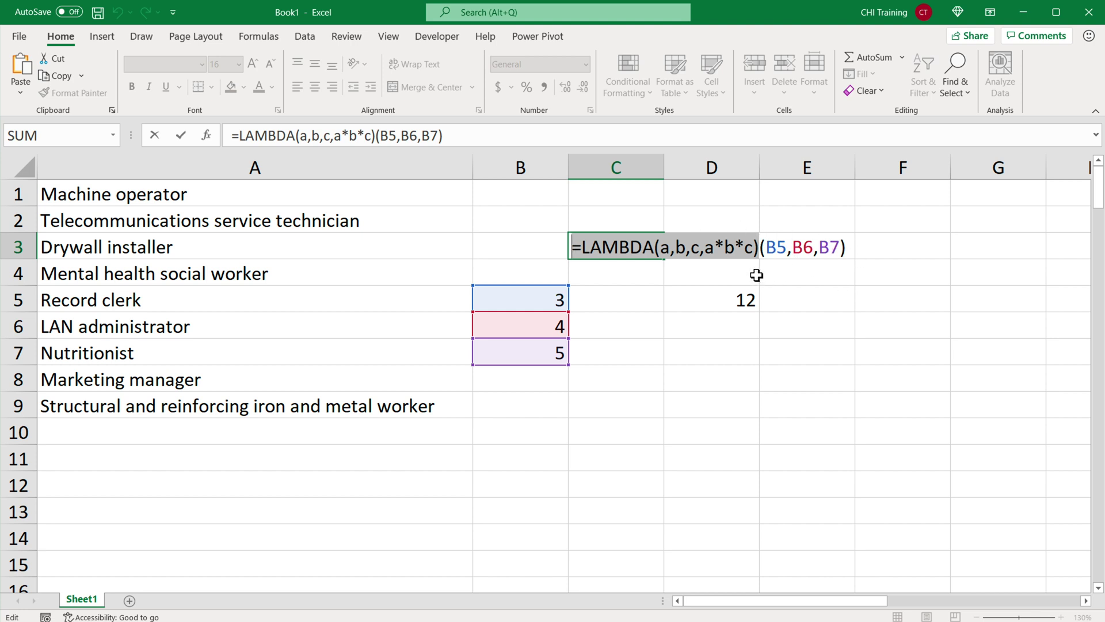
pyautogui.press('Return')
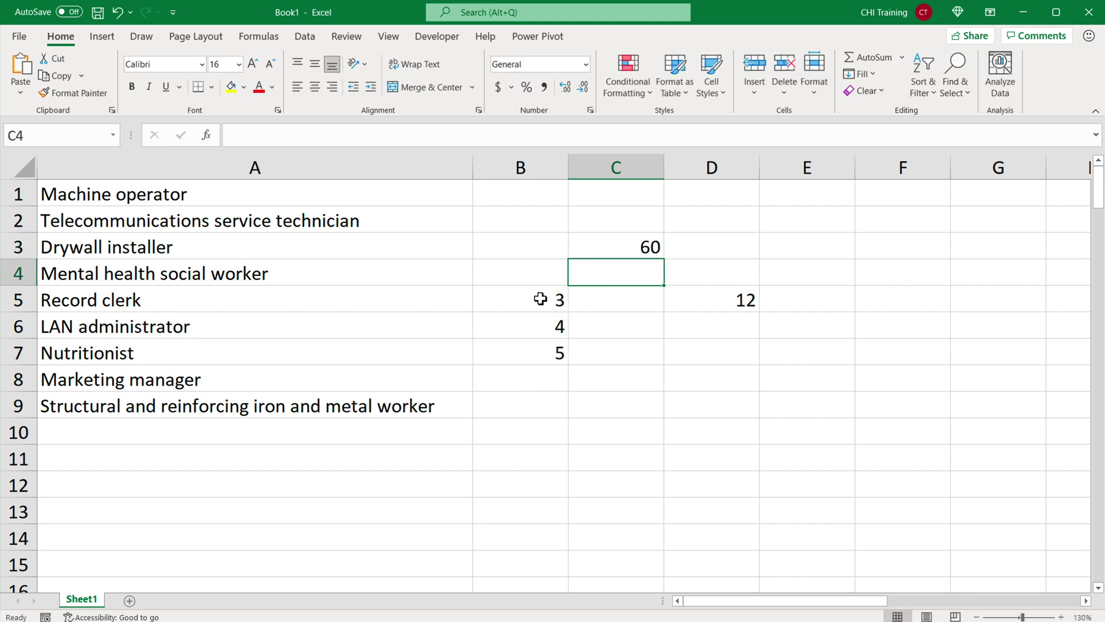
# Define the workbook-scoped name MULTIPLYTHREE, referring to the copied =LAMBDA(a,b,c,a*b*c)
pyautogui.click(281, 35)
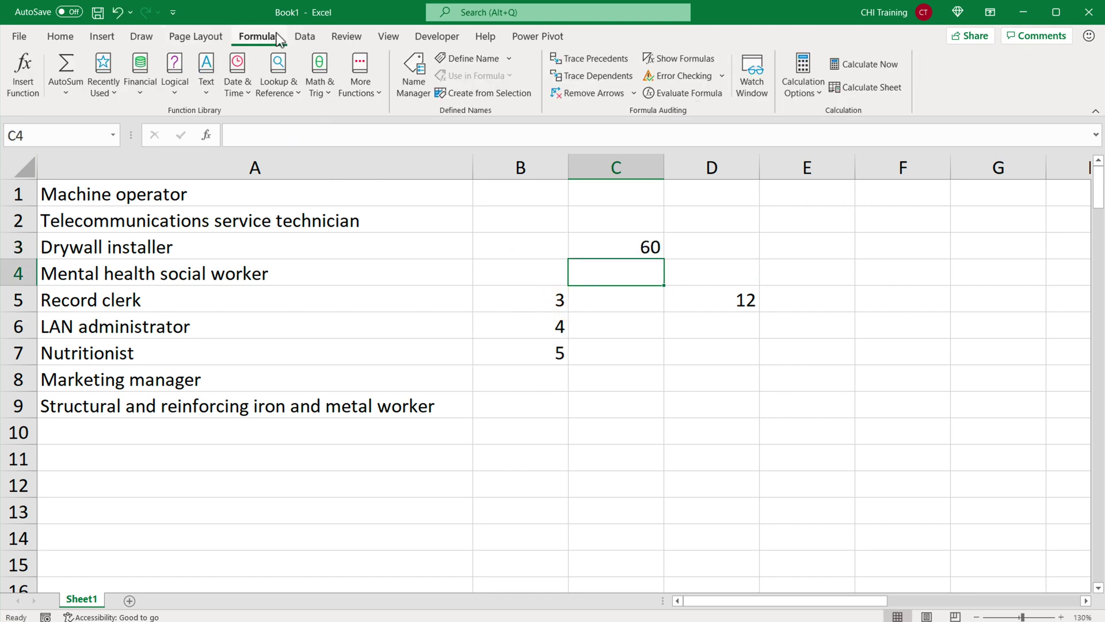
pyautogui.click(420, 89)
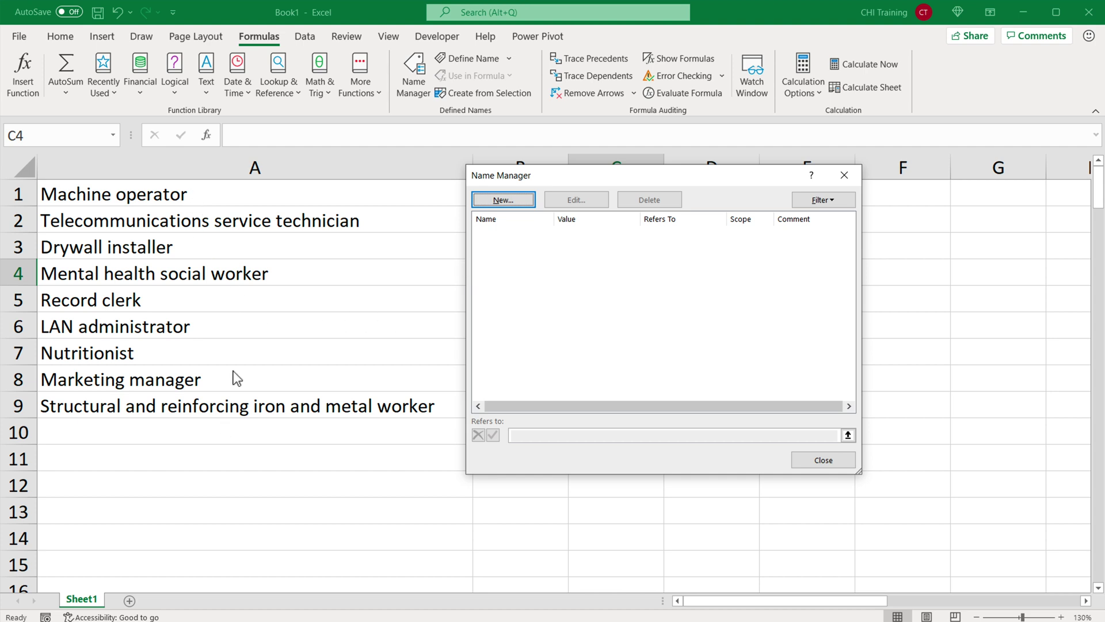
pyautogui.click(505, 200)
pyautogui.click(677, 370)
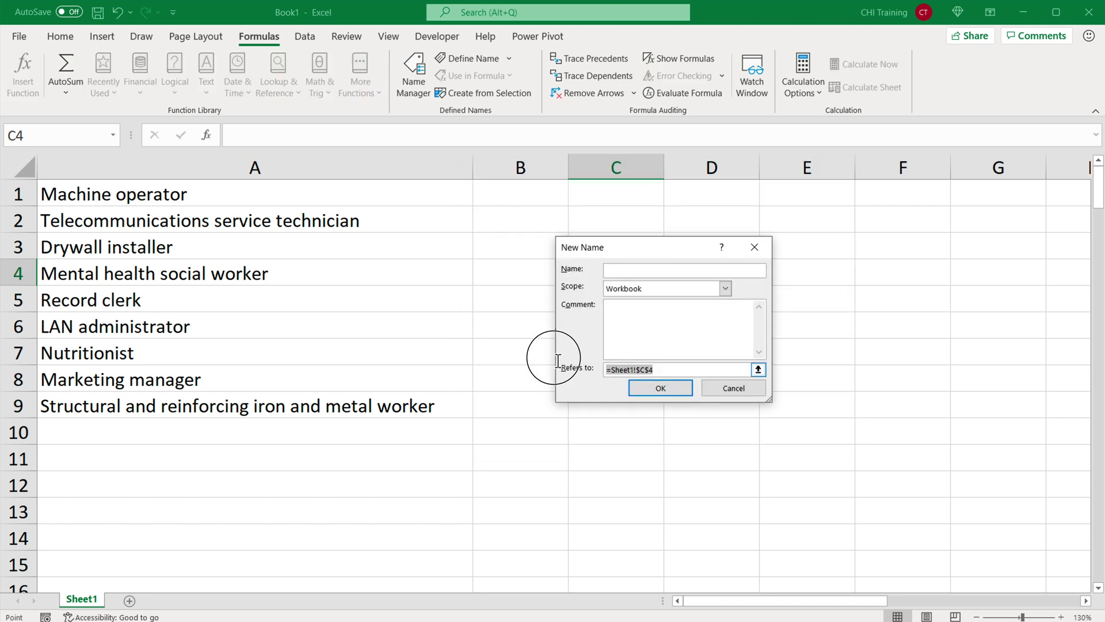
pyautogui.press('BackSpace')
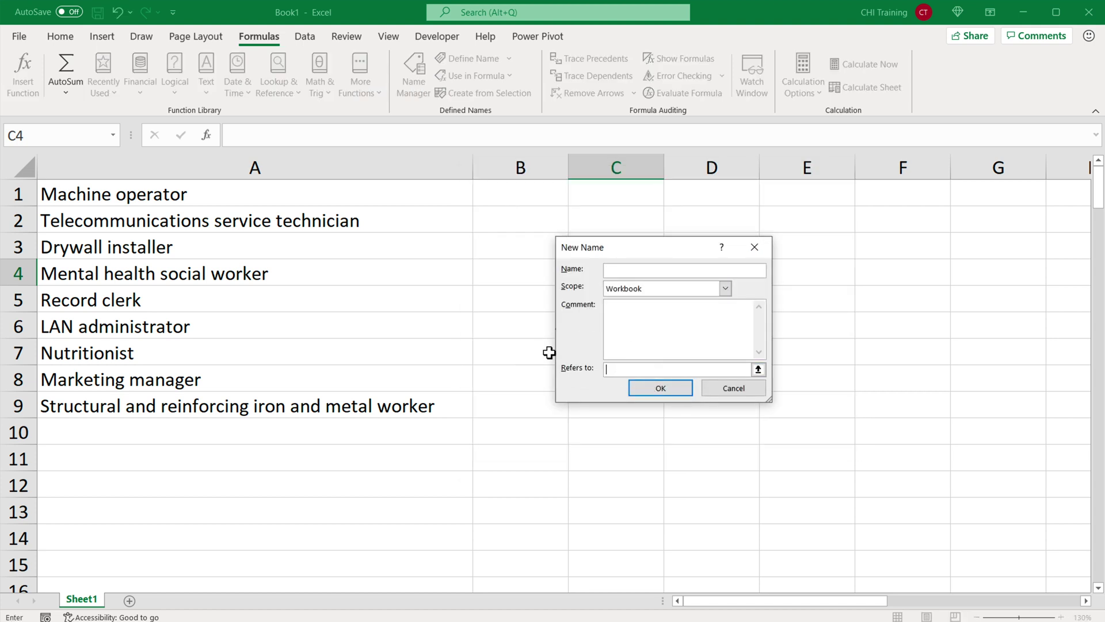
pyautogui.hotkey('ctrl', 'v')
pyautogui.click(634, 272)
pyautogui.write('MULTIPL')
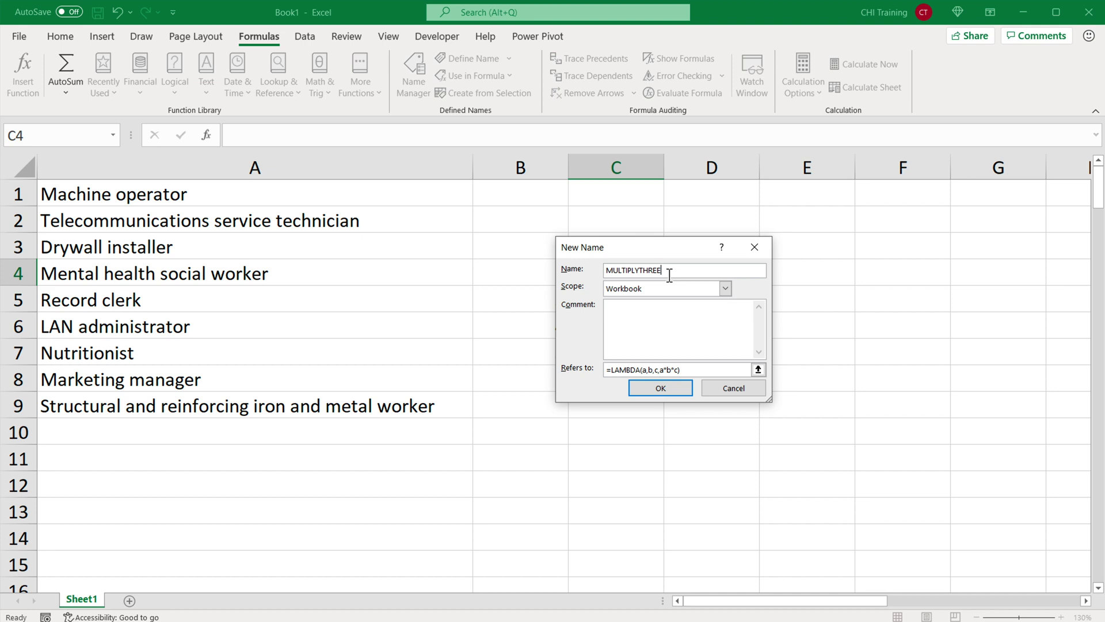
pyautogui.click(662, 387)
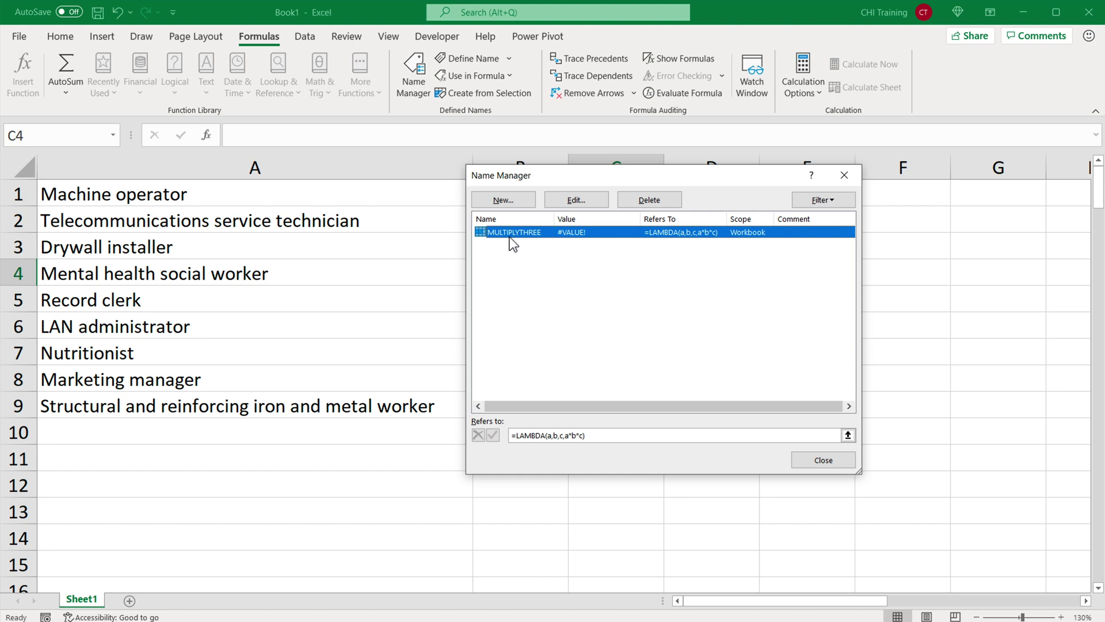
pyautogui.click(831, 458)
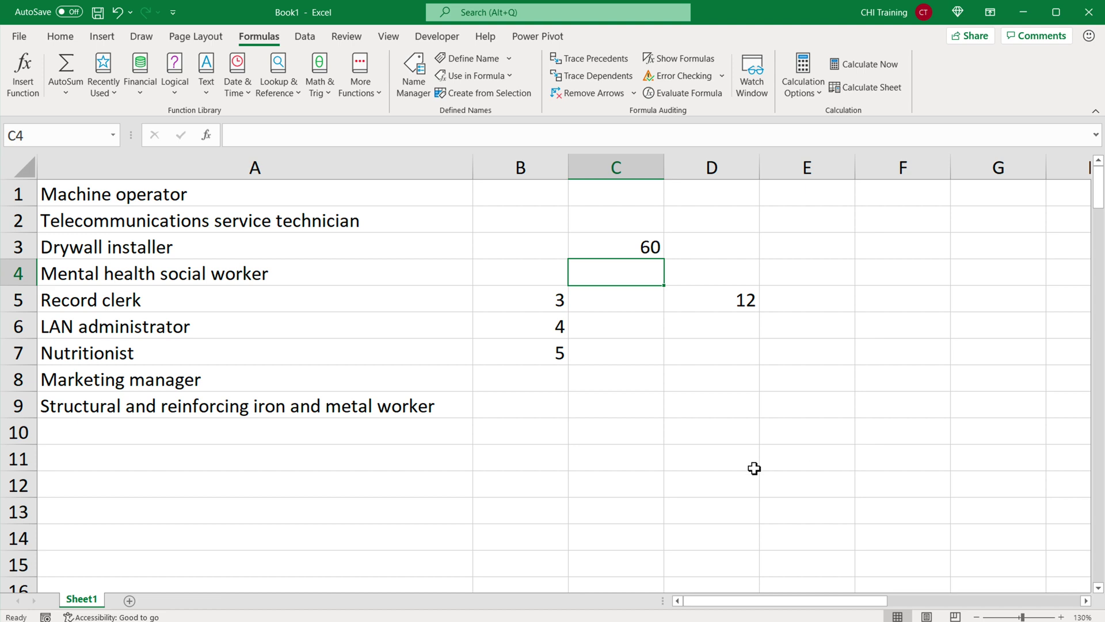
# Replace the LAMBDA expression in C3 with the custom function name, giving =MULTIPLYTHREE(B5,B6,B7)
pyautogui.click(621, 254)
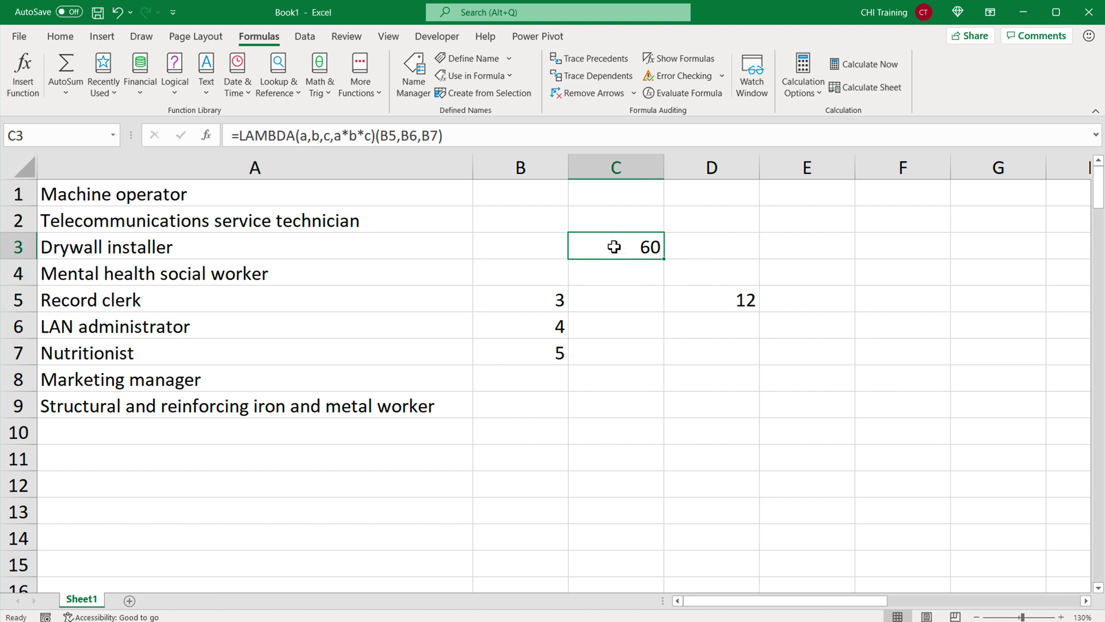
pyautogui.doubleClick(603, 247)
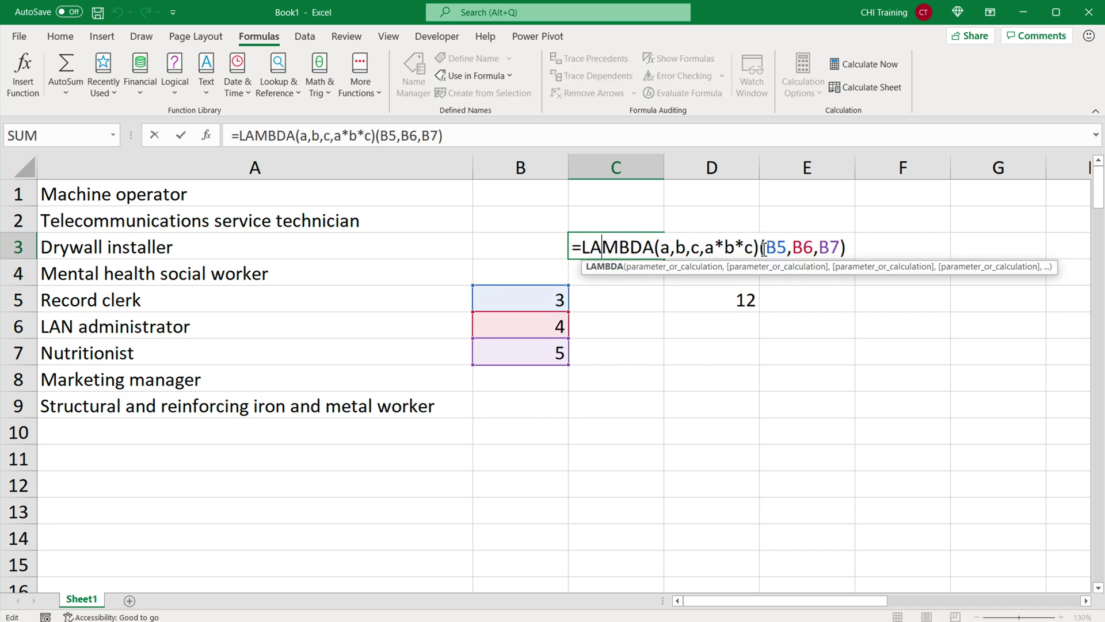
pyautogui.moveTo(760, 247); pyautogui.dragTo(581, 247)
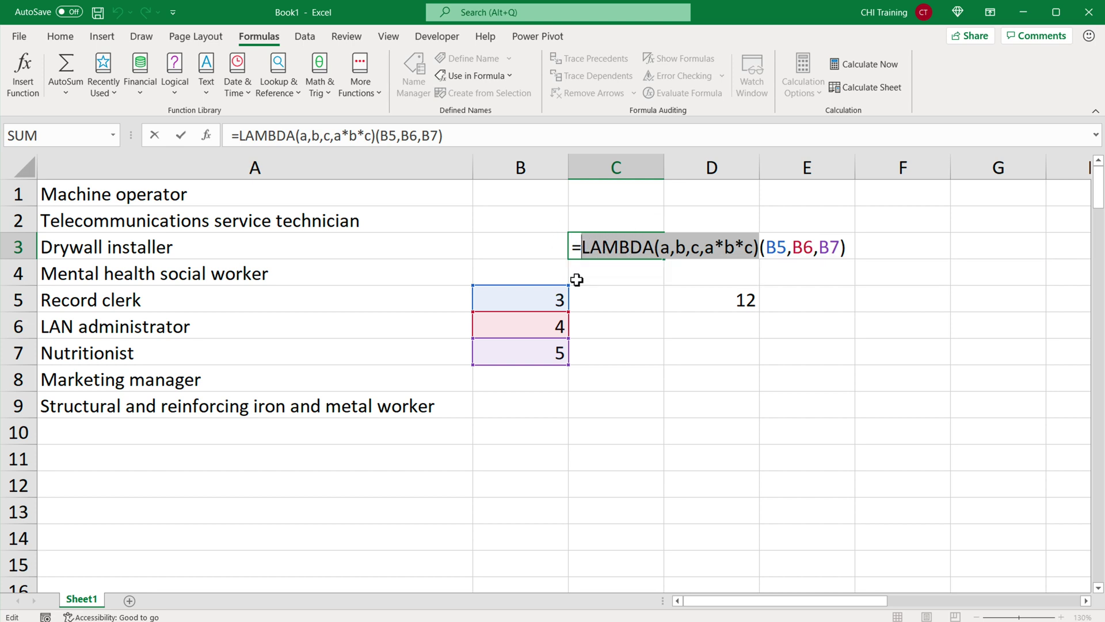
pyautogui.write('MU')
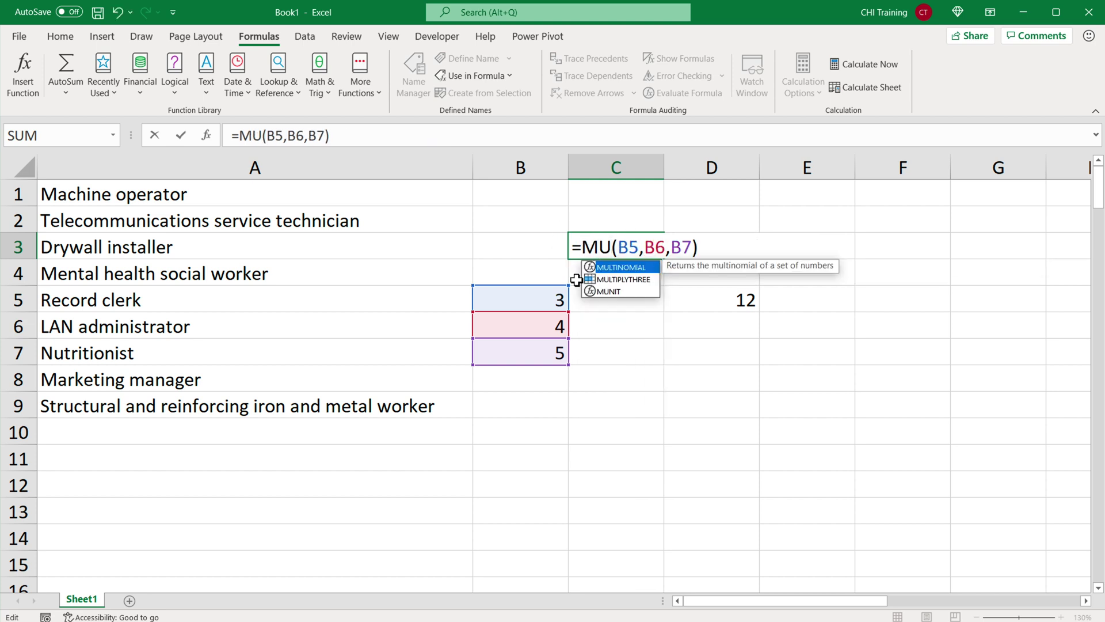
pyautogui.press('Escape')
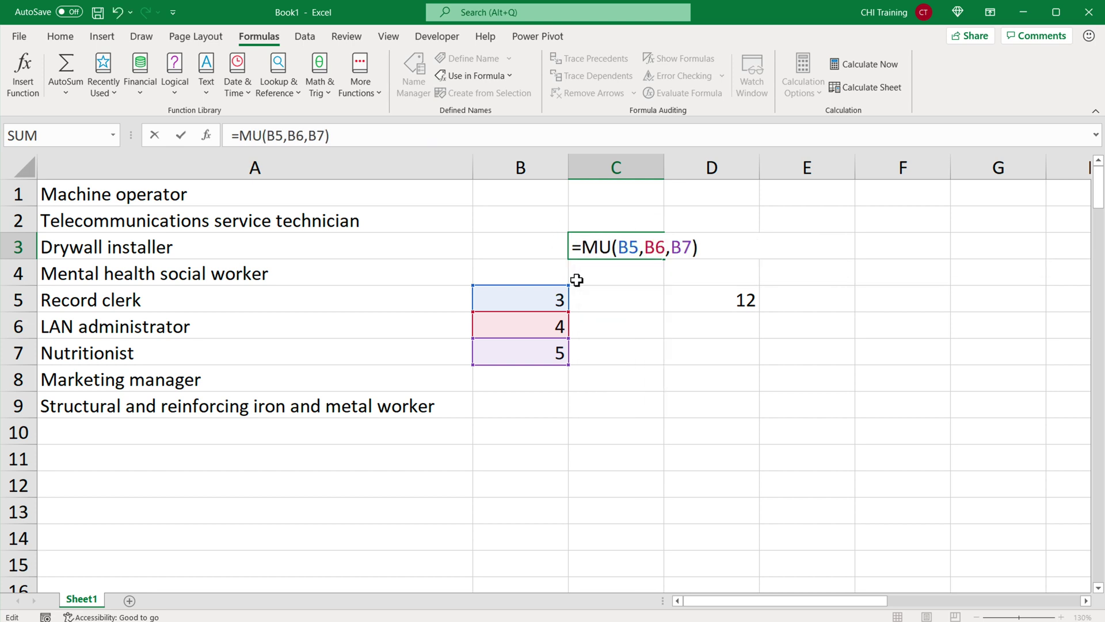
pyautogui.write('L')
pyautogui.press('Tab')
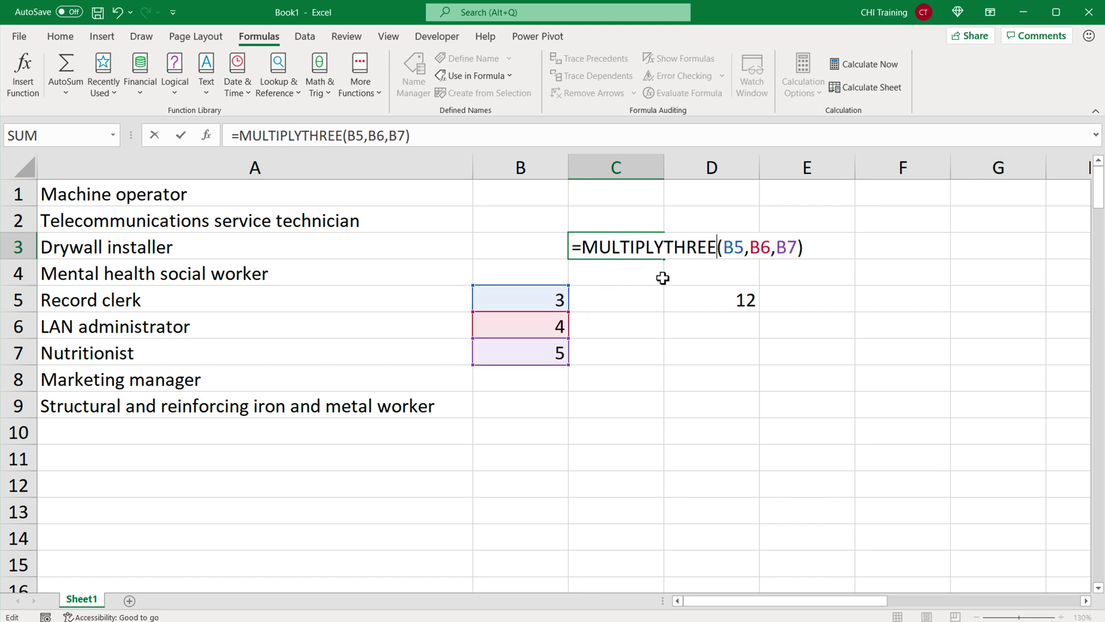
pyautogui.press('Return')
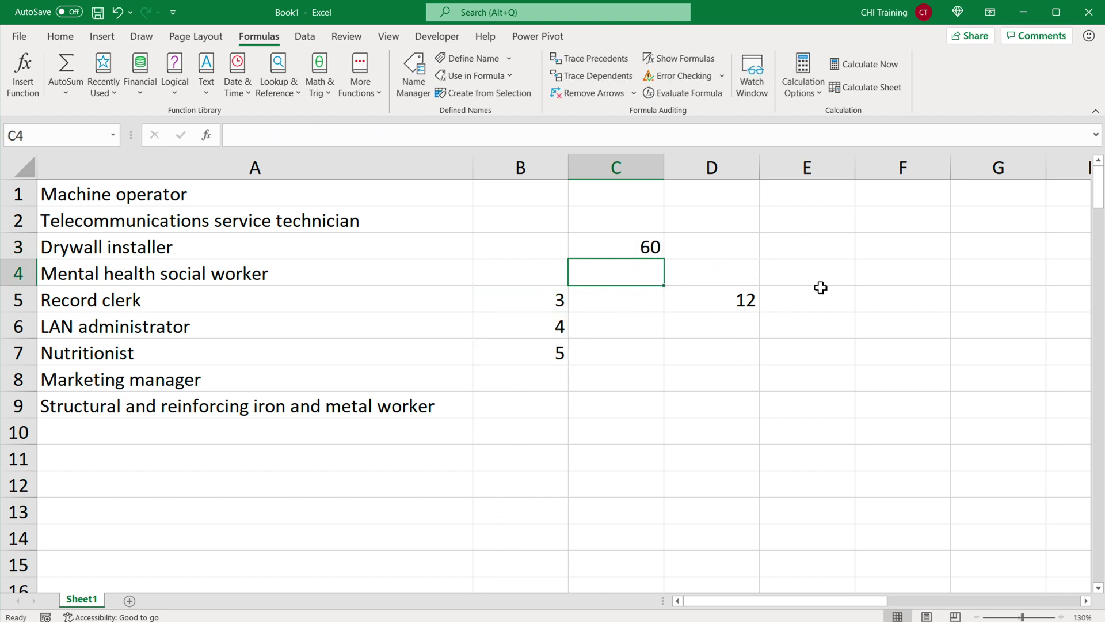
# Examine the MULTIPLYTHREE formula in C3 and leave it as it is
pyautogui.click(636, 247)
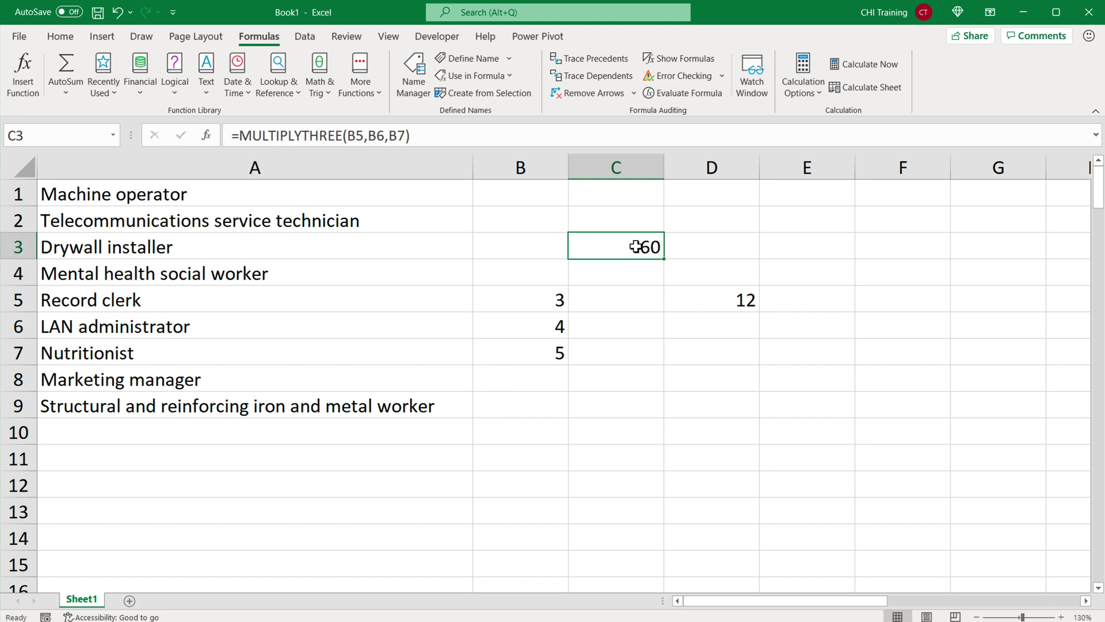
pyautogui.doubleClick(636, 247)
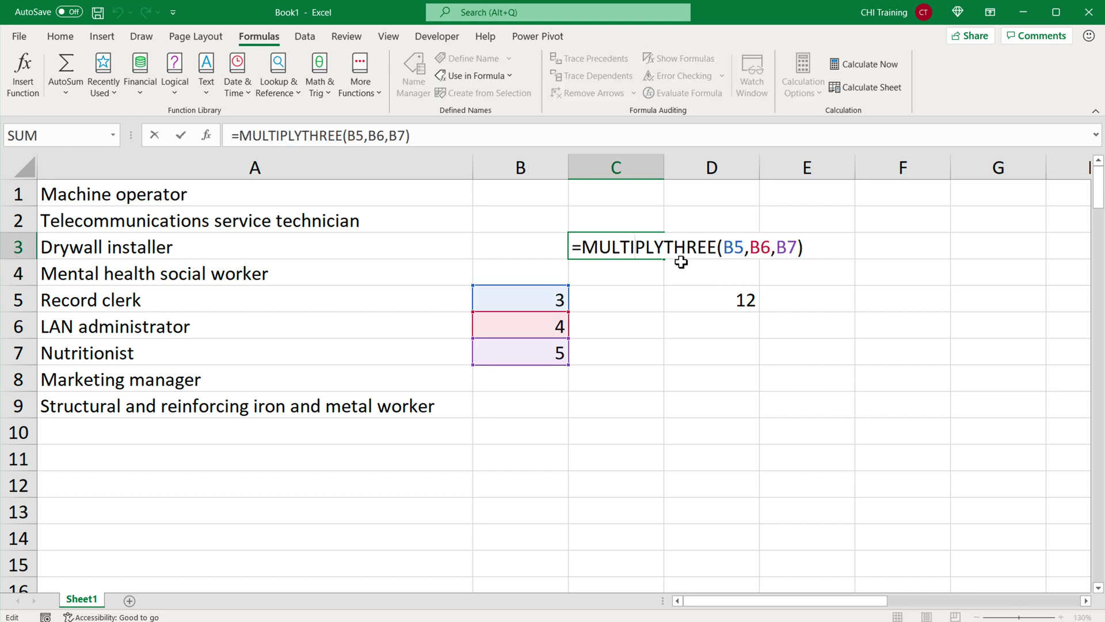
pyautogui.press('Return')
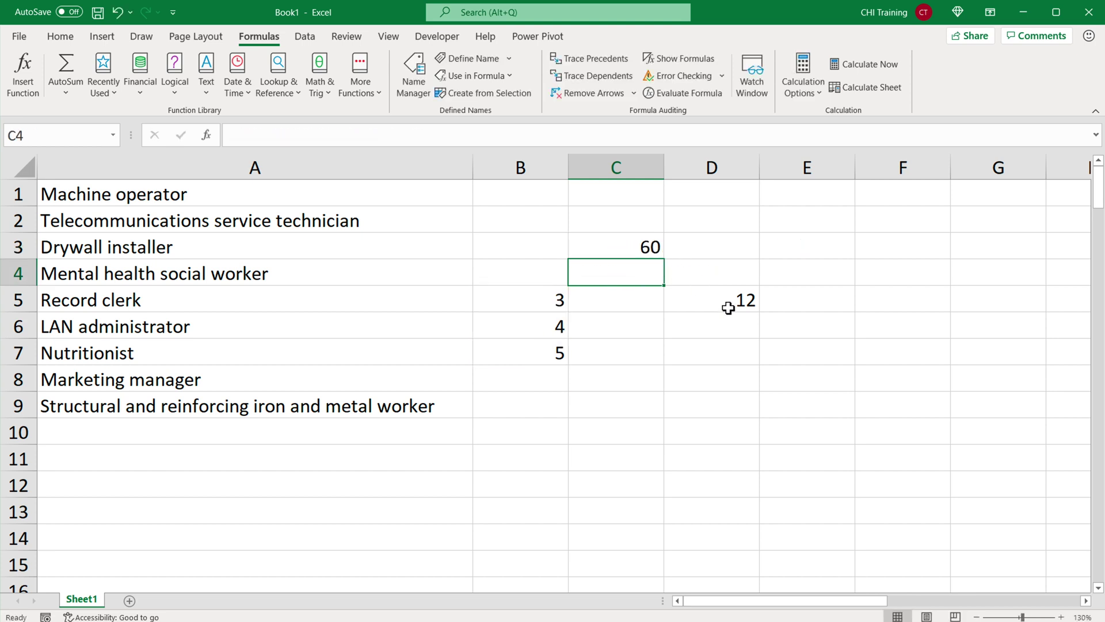
# Enter =MULTIPLYTHREE(B5,B6,D5) in cell D7, using the custom function with a different third number
pyautogui.click(739, 360)
pyautogui.write('=MULT')
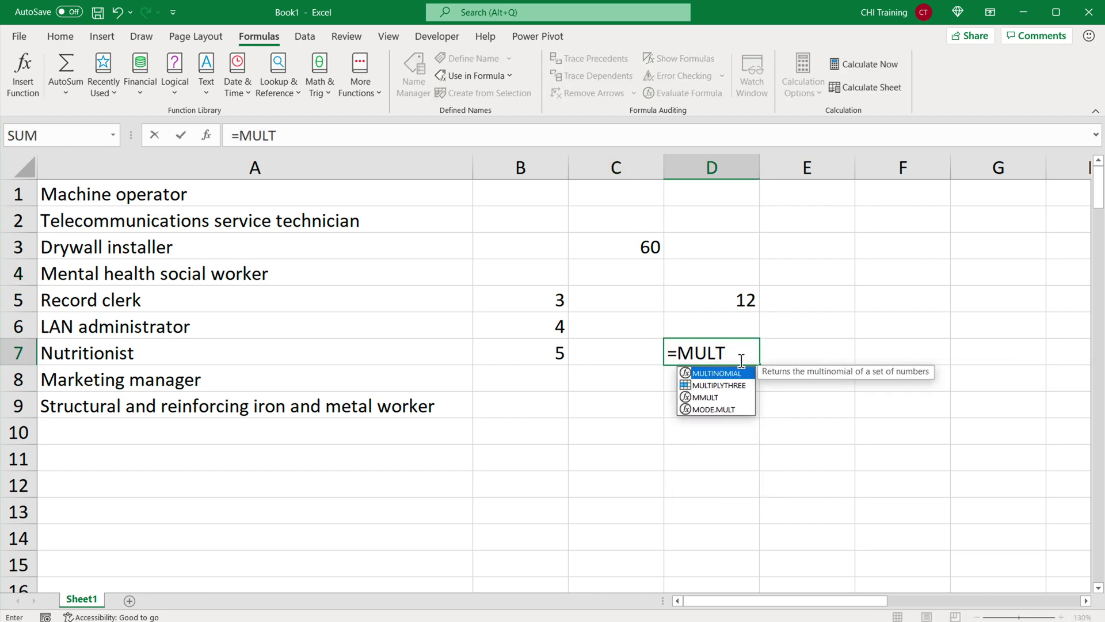
pyautogui.press('Down')
pyautogui.press('Tab')
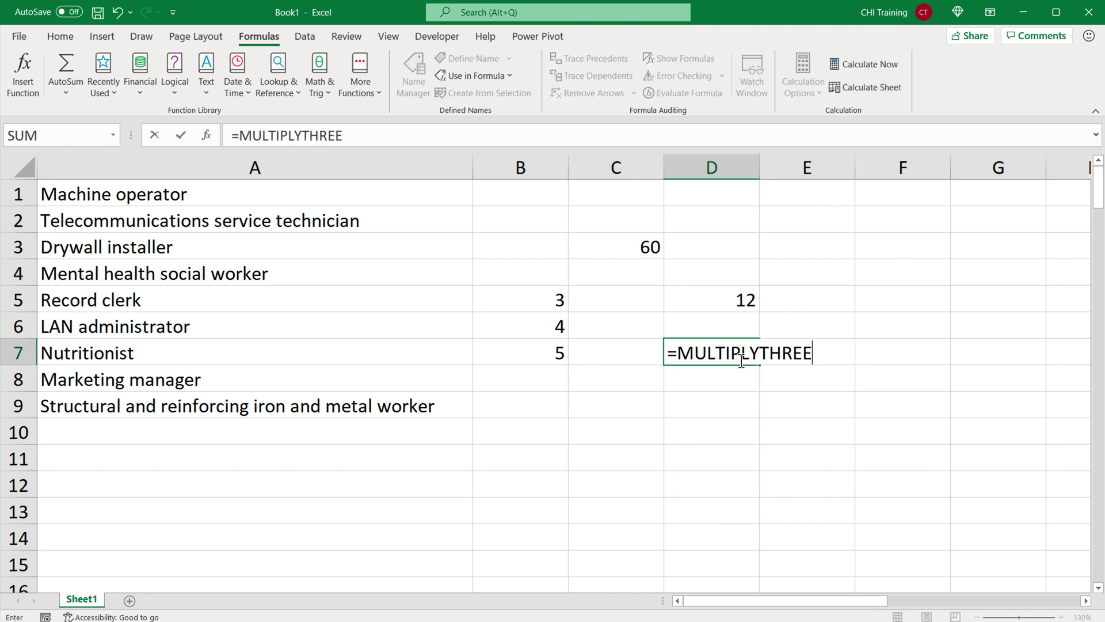
pyautogui.write('(')
pyautogui.click(557, 303)
pyautogui.write(',')
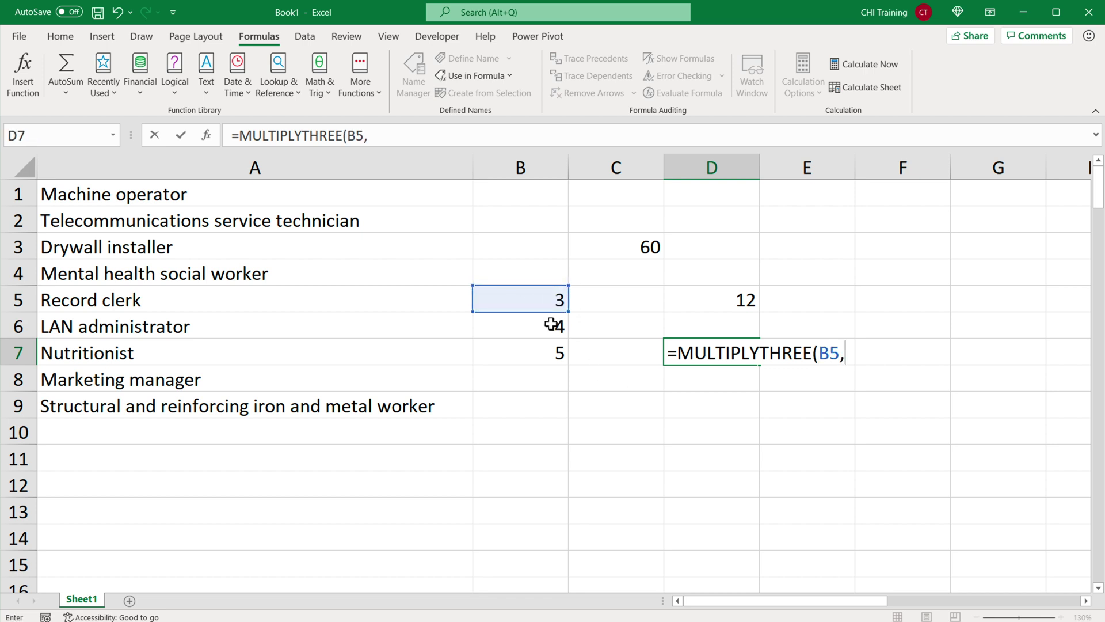
pyautogui.click(556, 324)
pyautogui.write(',')
pyautogui.click(743, 302)
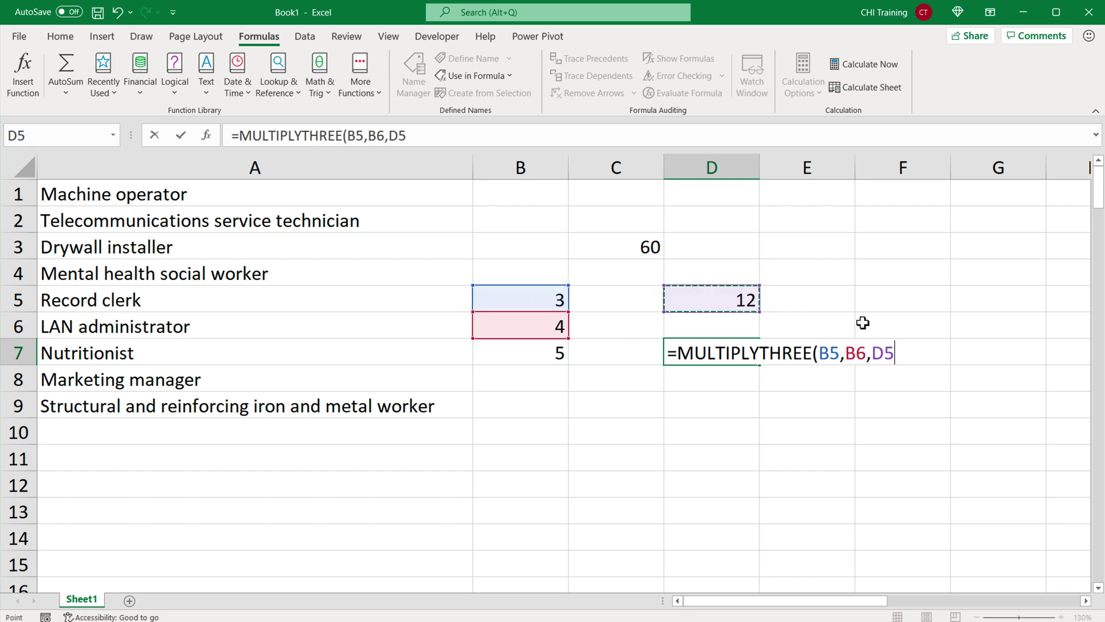
pyautogui.write(')')
pyautogui.press('Return')
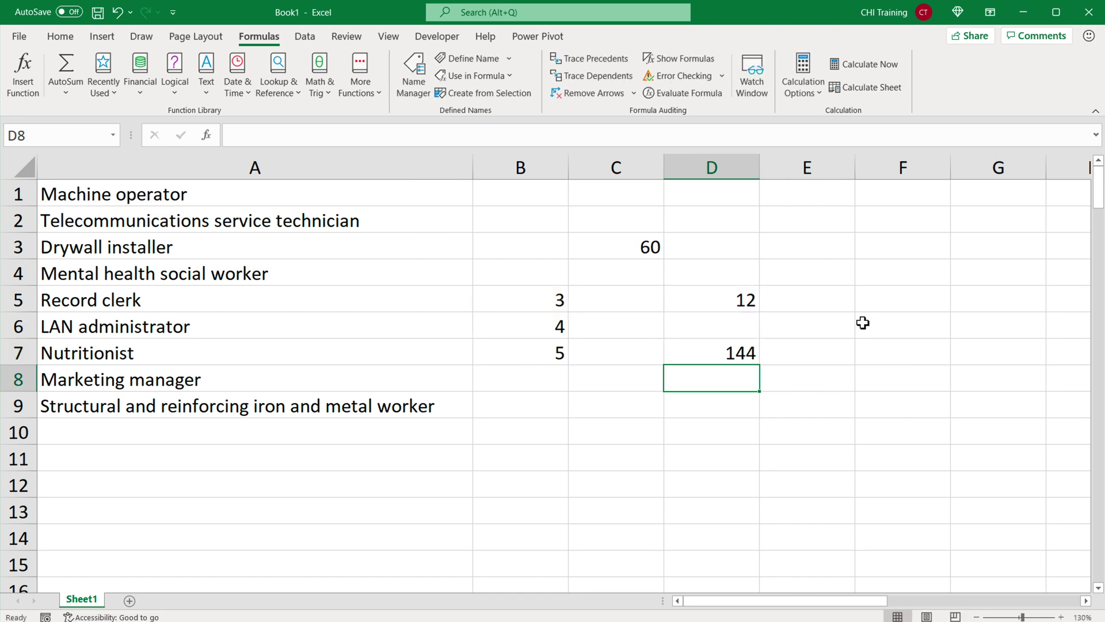
# Examine the function name in the D7 formula without changing the formula
pyautogui.click(734, 353)
pyautogui.doubleClick(740, 356)
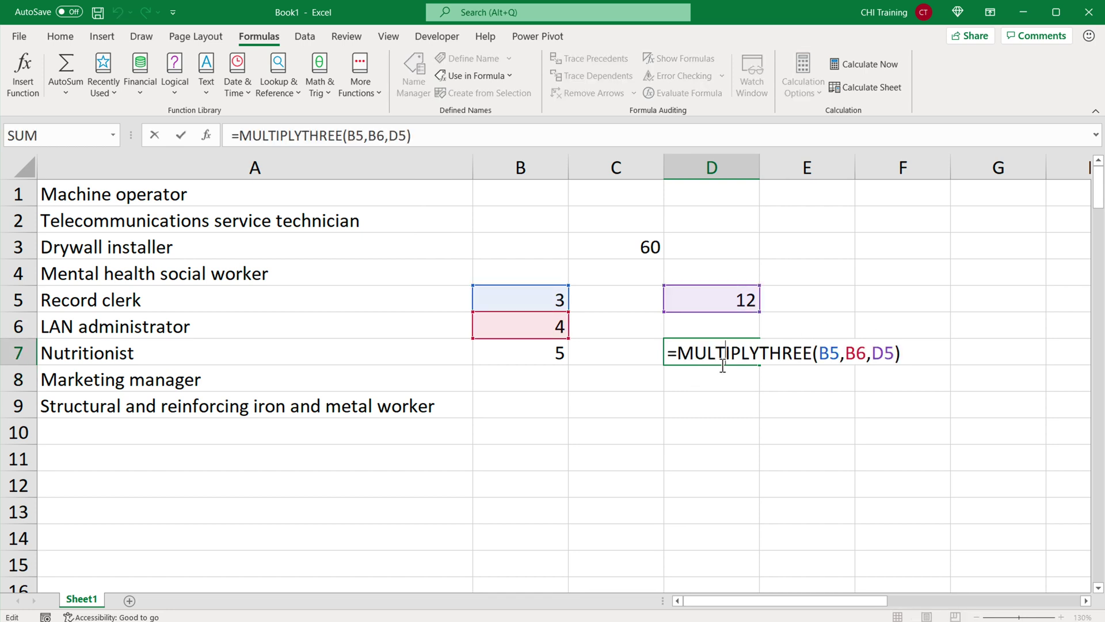
pyautogui.moveTo(677, 353); pyautogui.dragTo(806, 441)
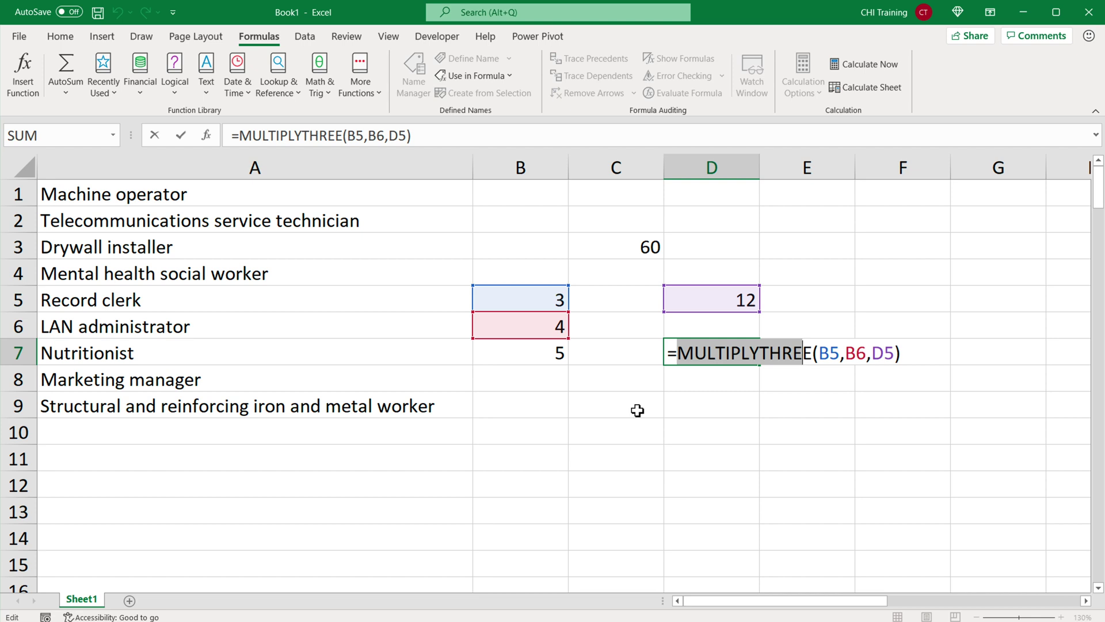
pyautogui.press('Escape')
# Delete columns B through D to clear the multiplication example from the sheet
pyautogui.moveTo(507, 168); pyautogui.dragTo(713, 168)
pyautogui.rightClick(707, 170)
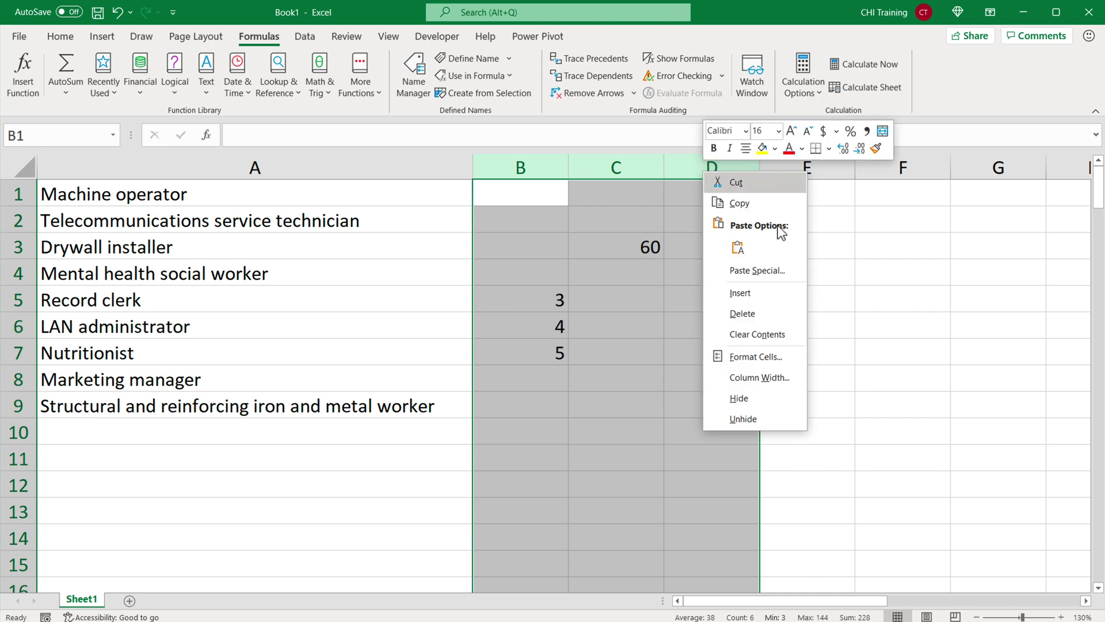
pyautogui.click(742, 313)
pyautogui.click(631, 228)
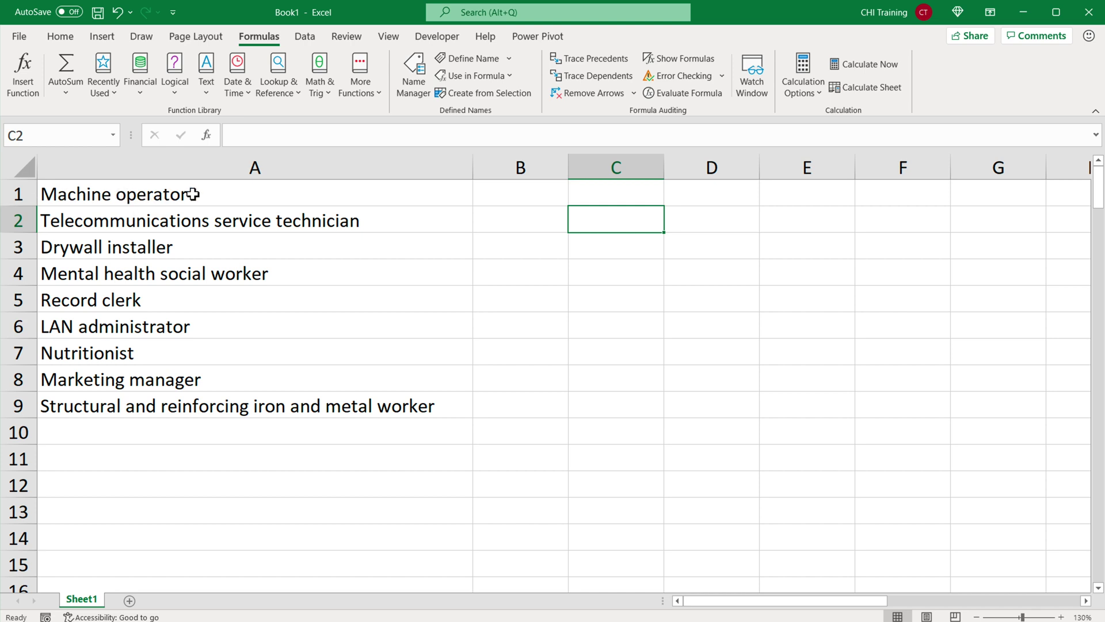
# Enter =SEARCH(" ",A1) in cell B1 to find the position of the first space in the job title
pyautogui.click(513, 198)
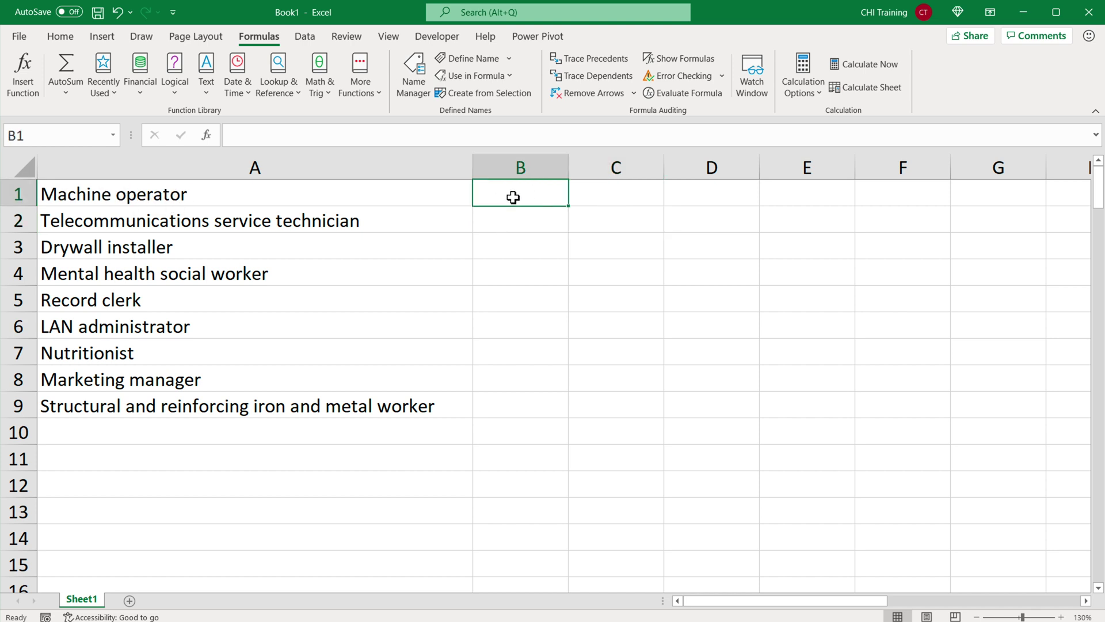
pyautogui.write('=')
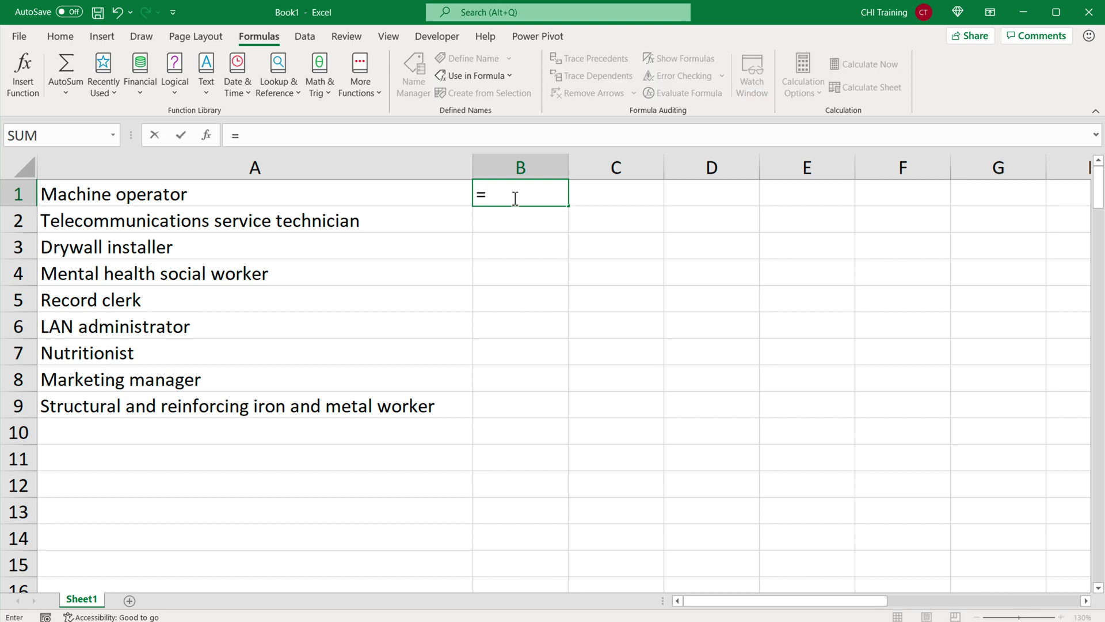
pyautogui.write('SEARCH(')
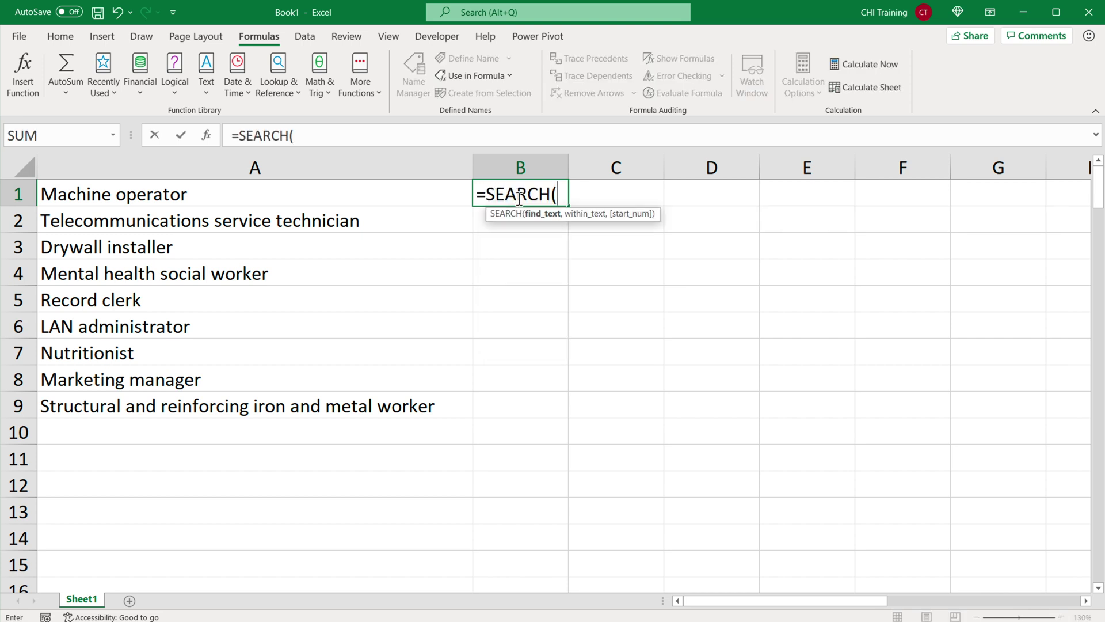
pyautogui.write('" ",')
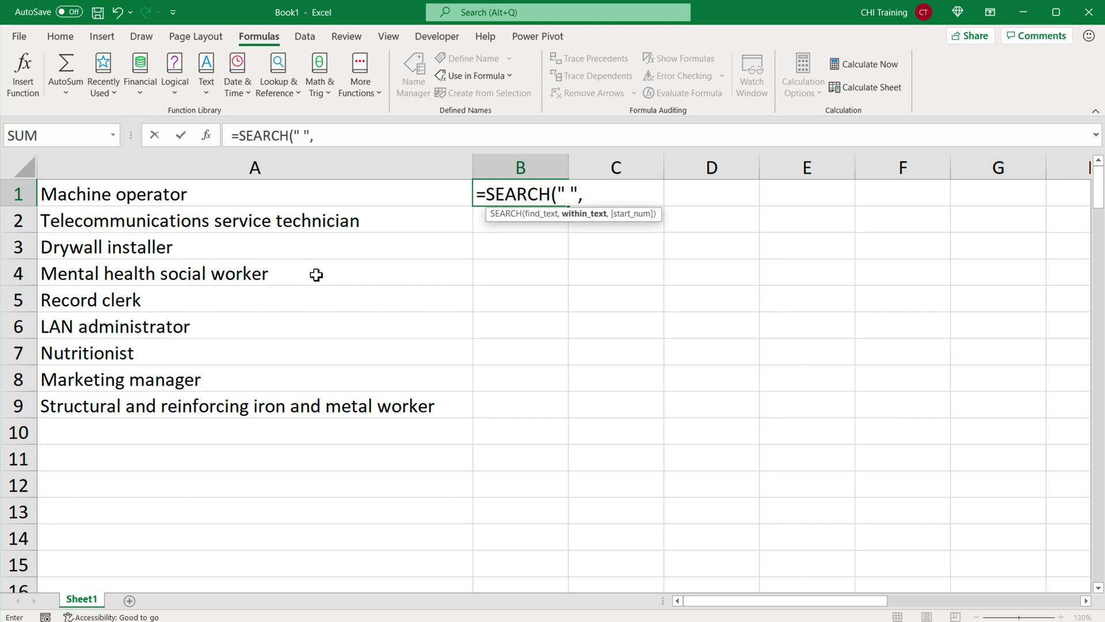
pyautogui.click(158, 193)
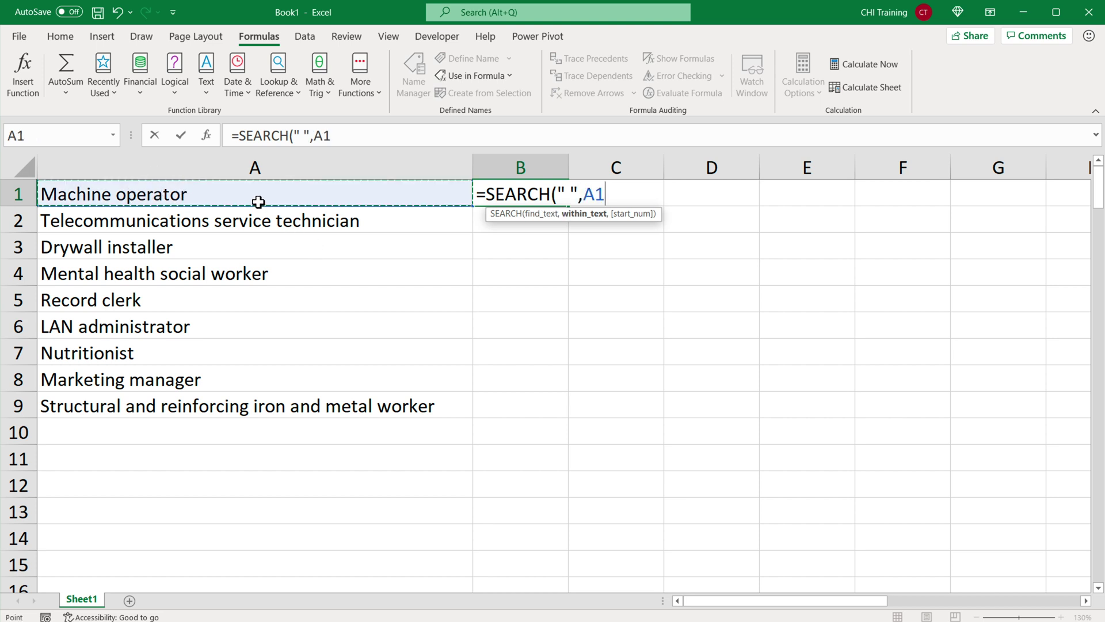
pyautogui.write(')')
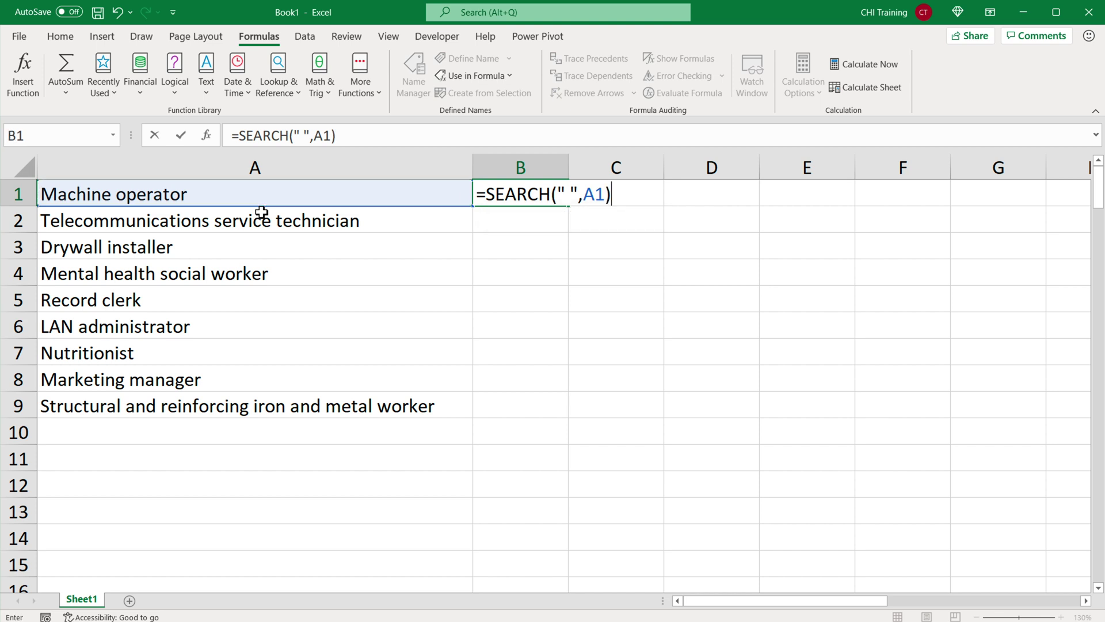
pyautogui.press('Return')
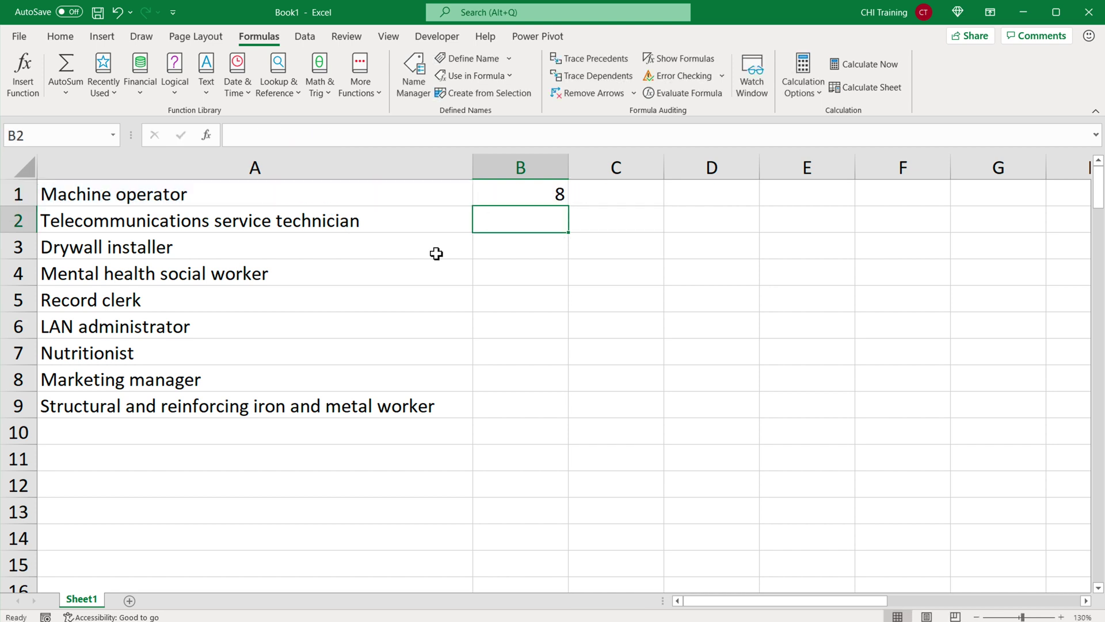
pyautogui.click(540, 202)
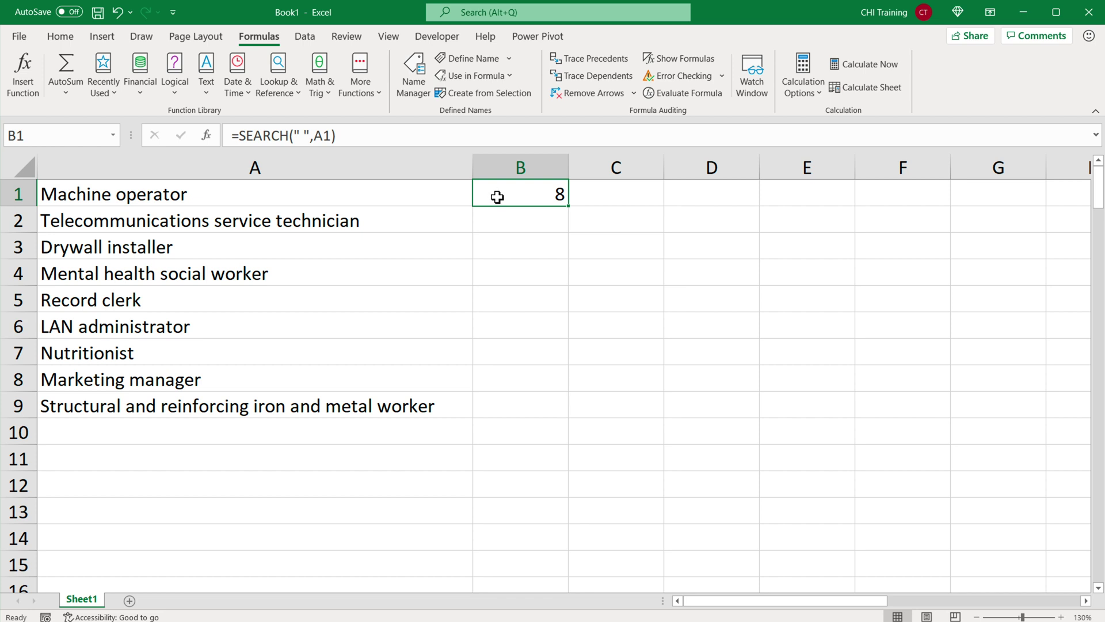
# Enter =LEFT(A1,B1-1) in cell C1 to extract the first word of the job title
pyautogui.click(610, 198)
pyautogui.write('=LEFT')
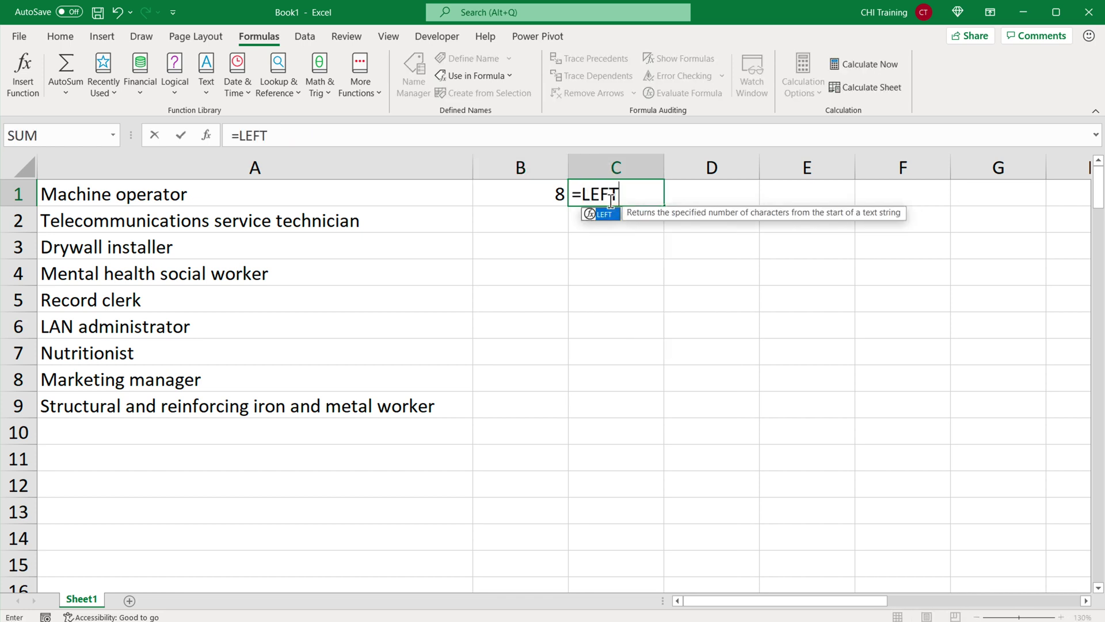
pyautogui.write('(')
pyautogui.click(225, 193)
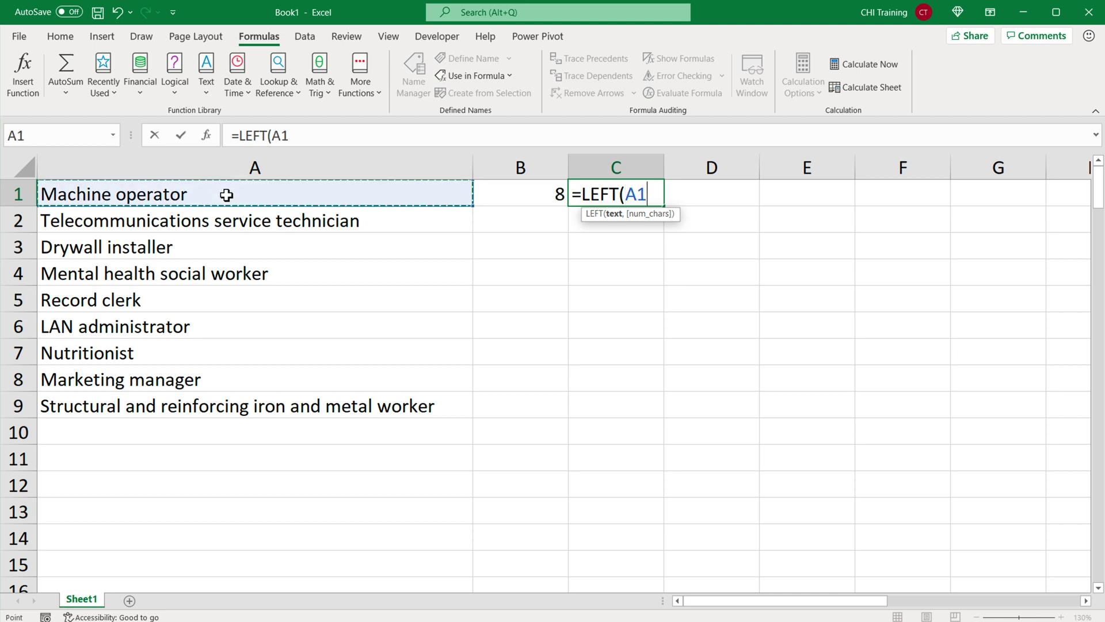
pyautogui.write(',')
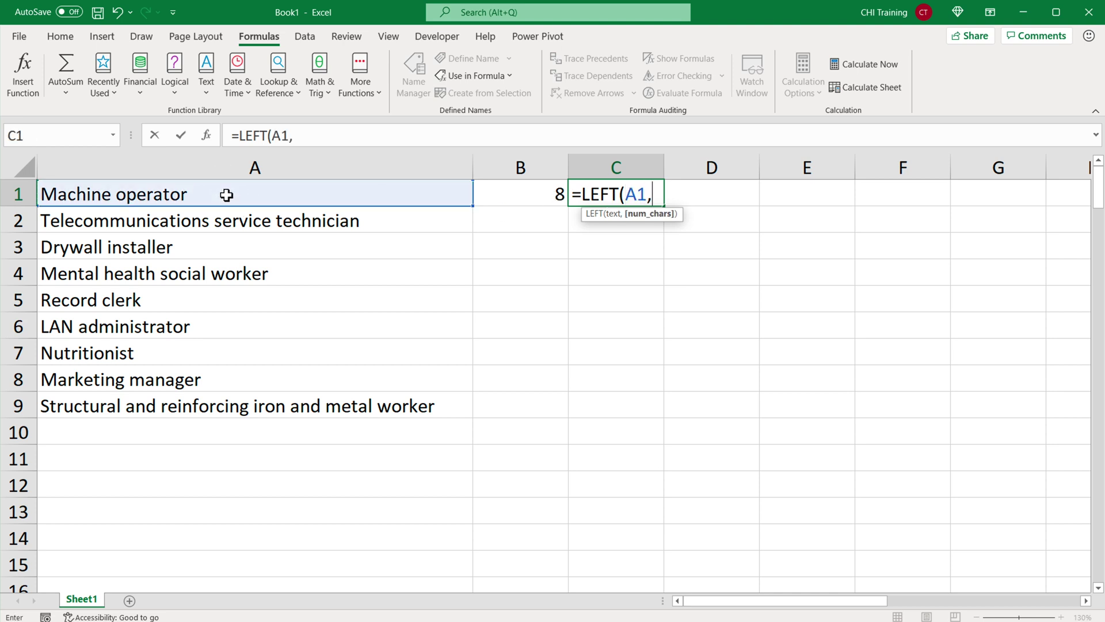
pyautogui.click(518, 194)
pyautogui.write('-')
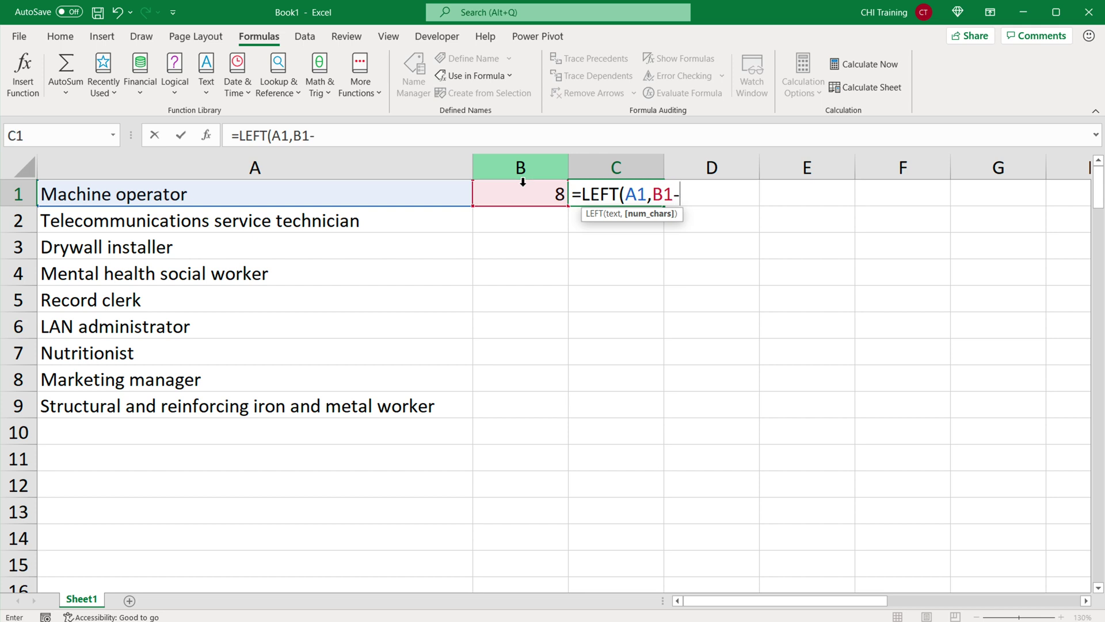
pyautogui.write('1)')
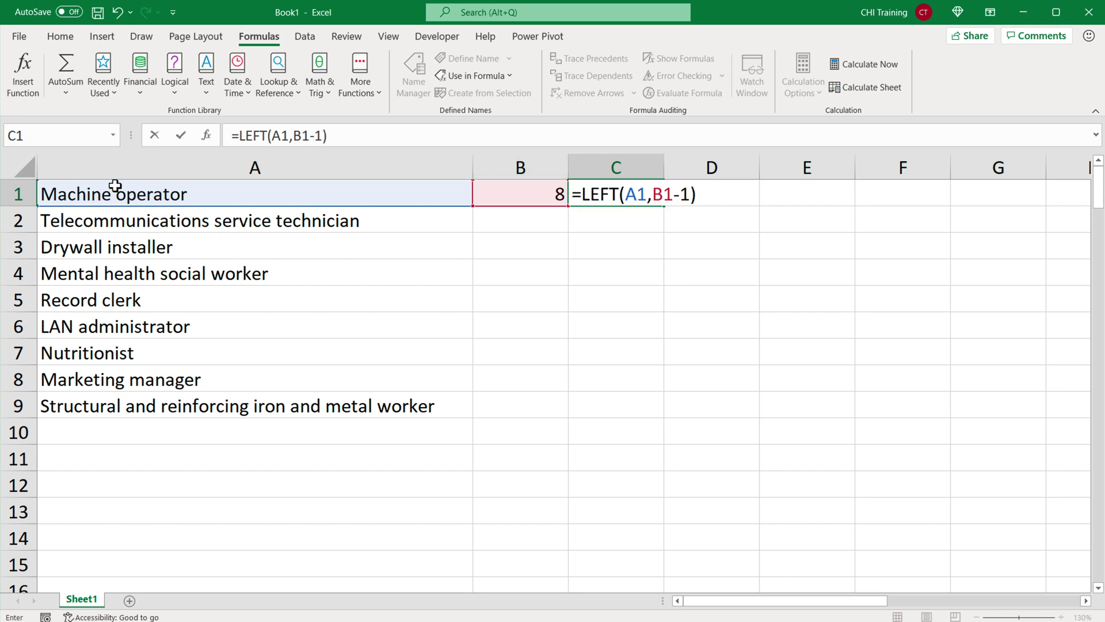
pyautogui.press('Return')
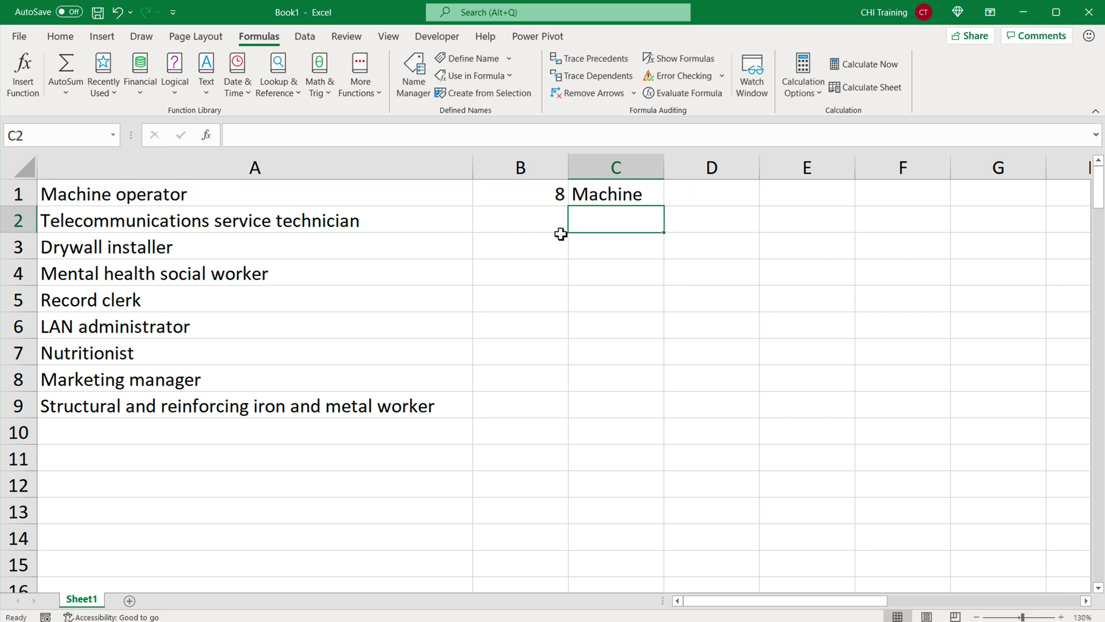
# Check the C1 formula, then cut the SEARCH(" ",A1) expression out of B1, leaving that cell empty
pyautogui.doubleClick(629, 195)
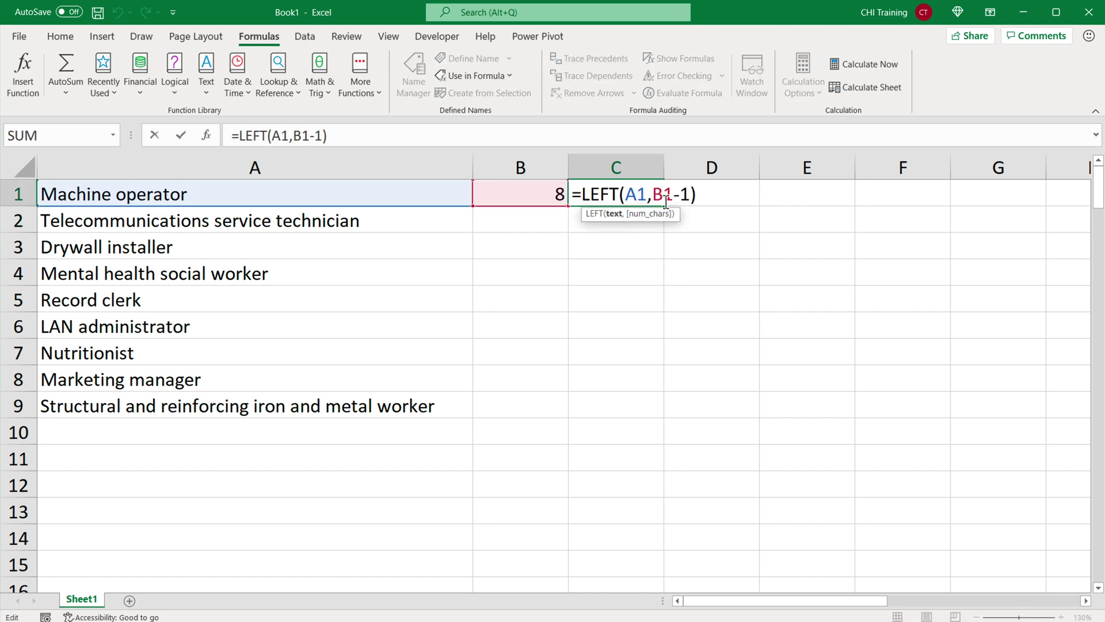
pyautogui.hotkey('ctrl', 'Return')
pyautogui.doubleClick(537, 197)
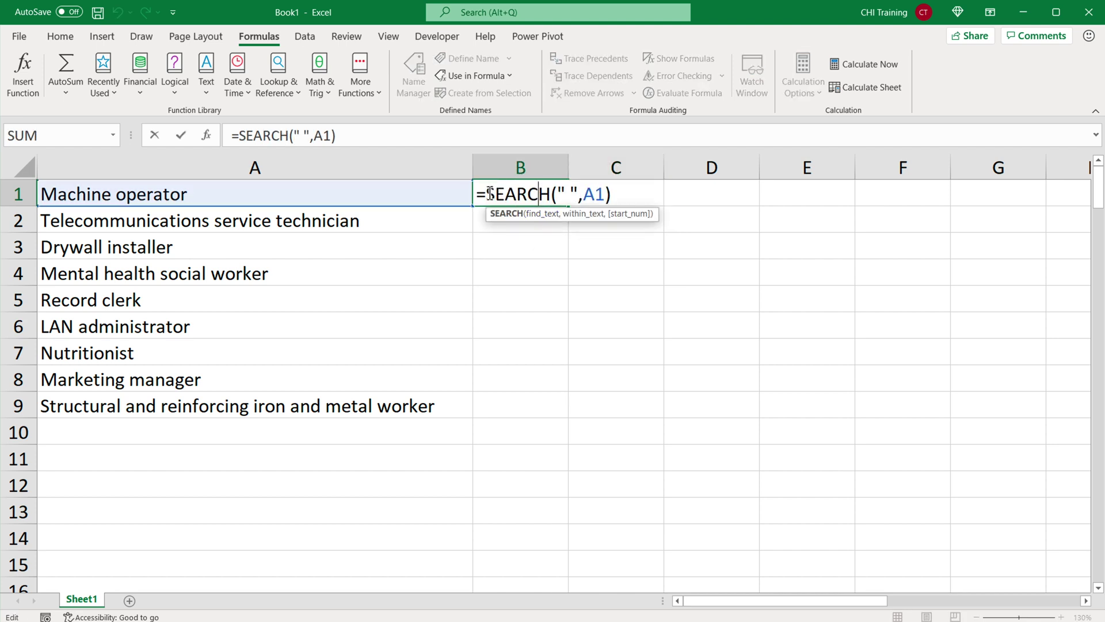
pyautogui.moveTo(490, 194); pyautogui.dragTo(707, 186)
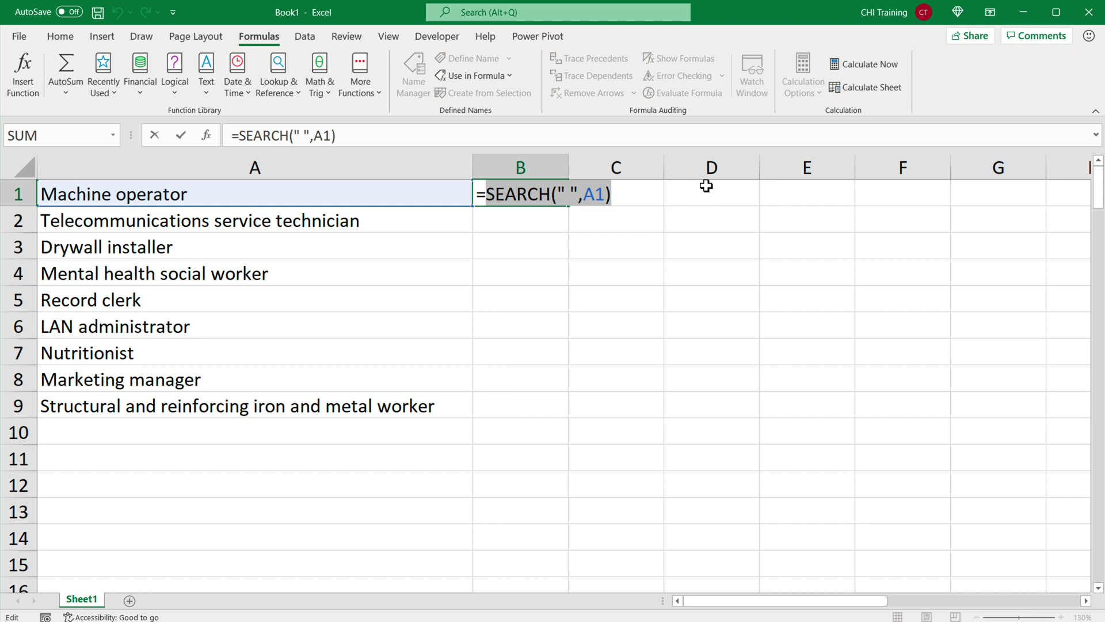
pyautogui.hotkey('ctrl', 'x')
pyautogui.press('BackSpace')
pyautogui.press('Return')
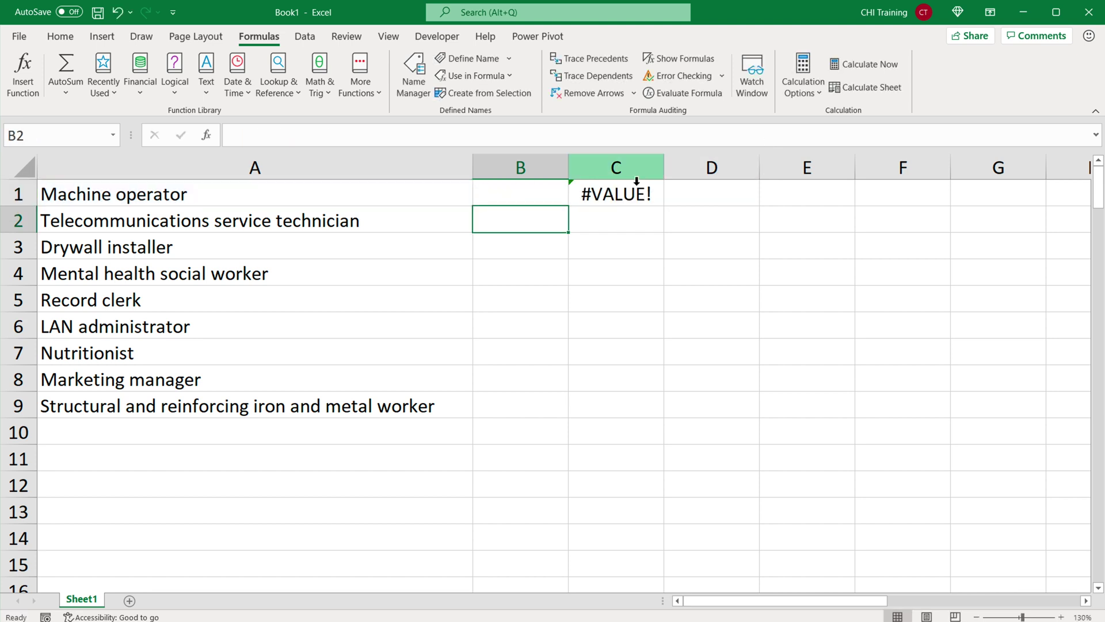
# Replace the B1 reference in the C1 formula with the cut expression, giving =LEFT(A1,SEARCH(" ",A1)-1)
pyautogui.doubleClick(600, 199)
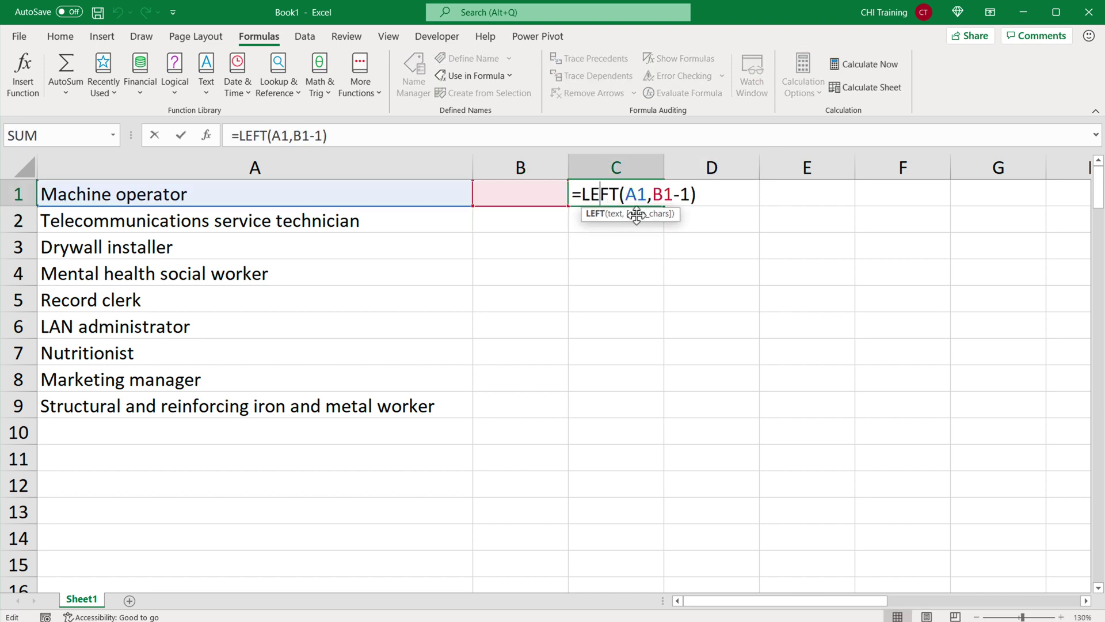
pyautogui.doubleClick(666, 196)
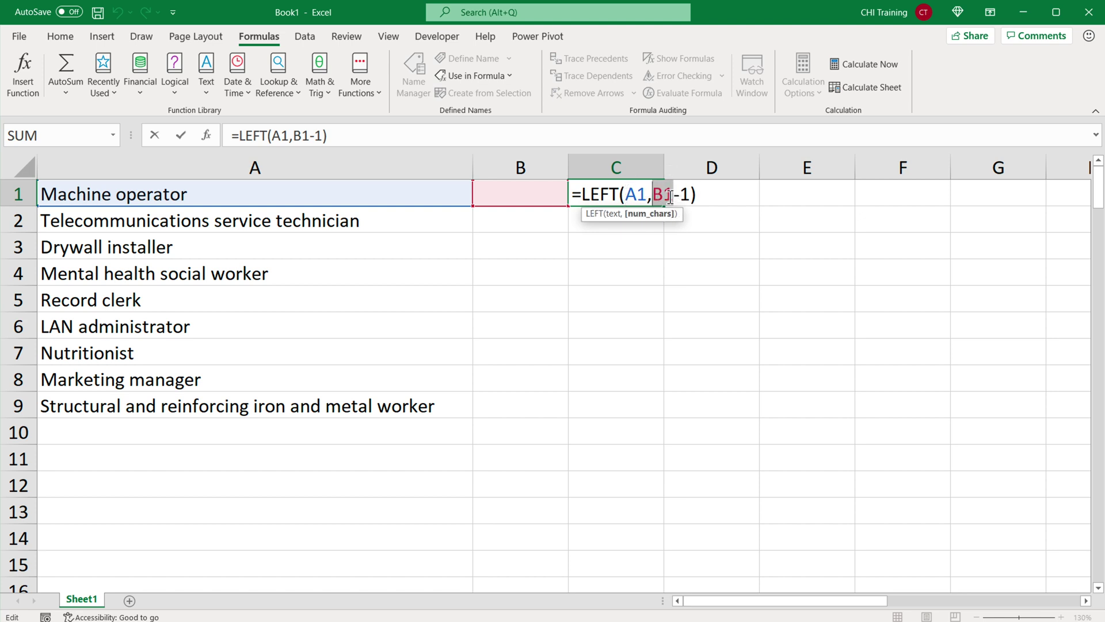
pyautogui.hotkey('ctrl', 'v')
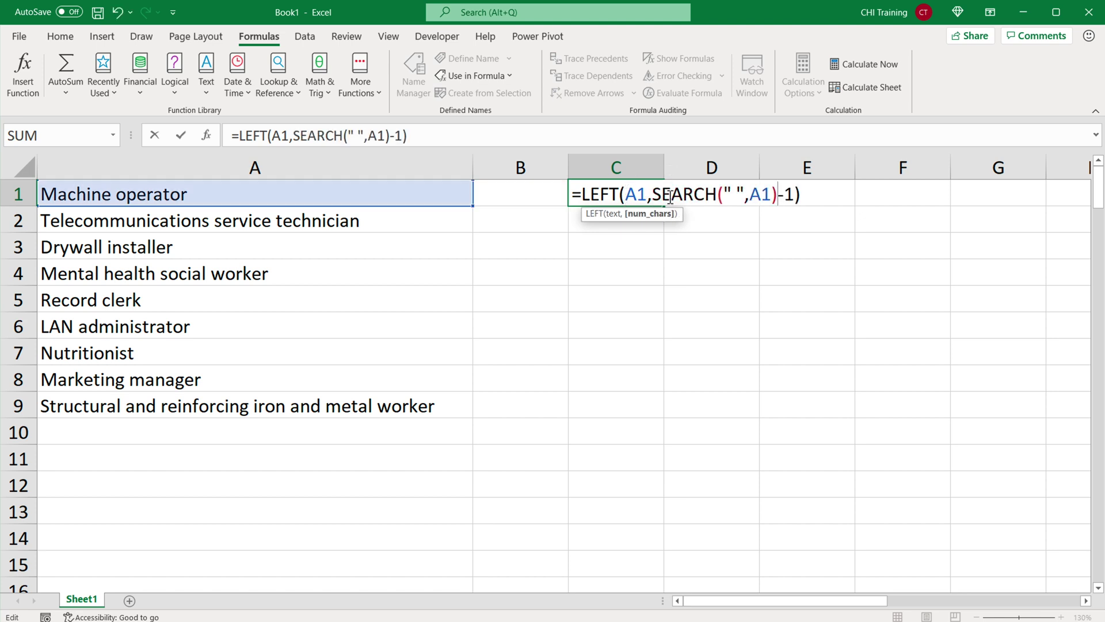
pyautogui.press('Return')
# Confirm the C1 formula, fill it down through C10, and check the single-word job title in A7
pyautogui.click(618, 196)
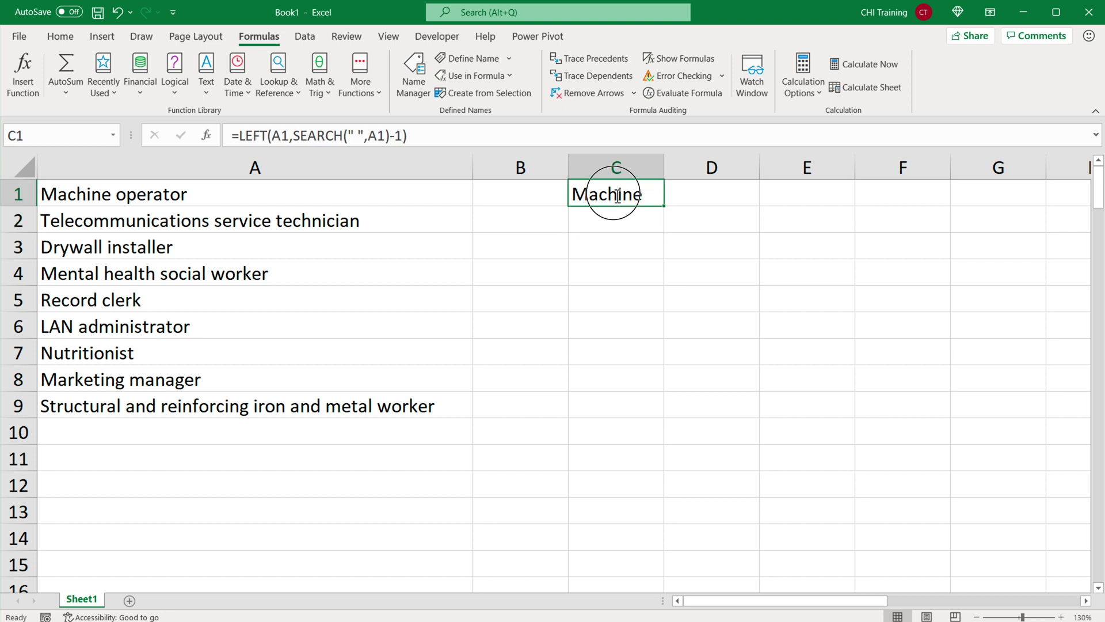
pyautogui.doubleClick(618, 196)
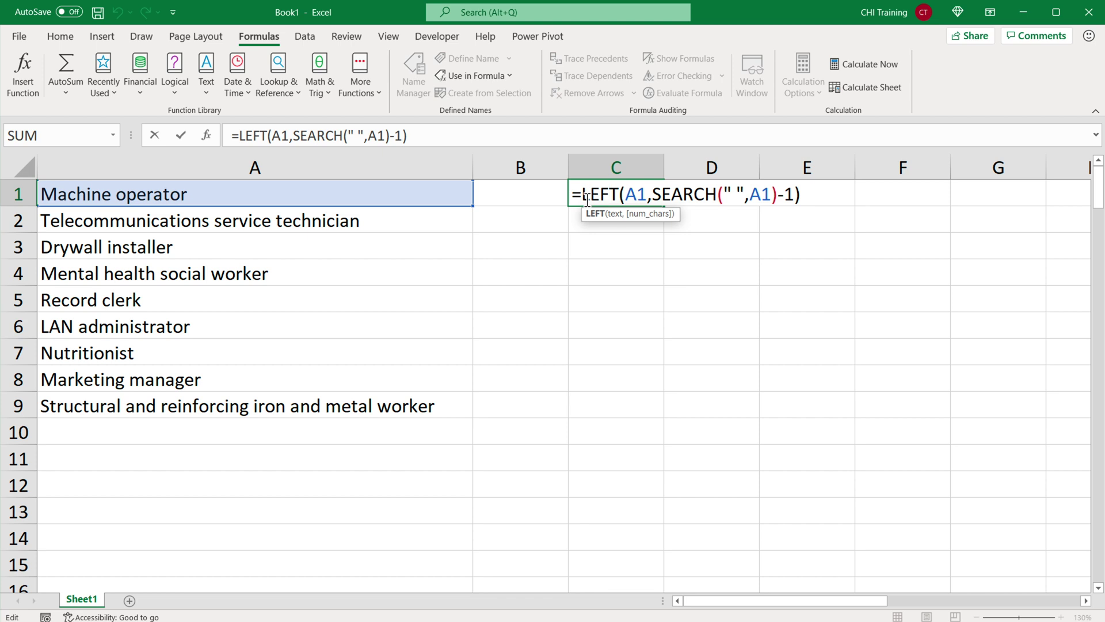
pyautogui.hotkey('ctrl', 'Return')
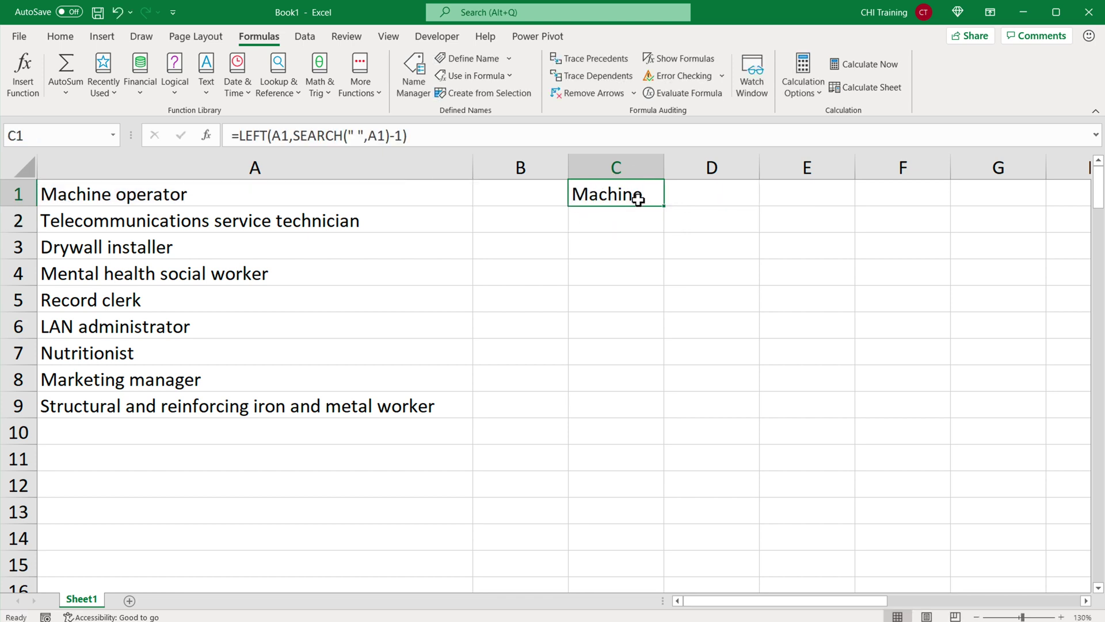
pyautogui.moveTo(669, 211); pyautogui.dragTo(636, 446)
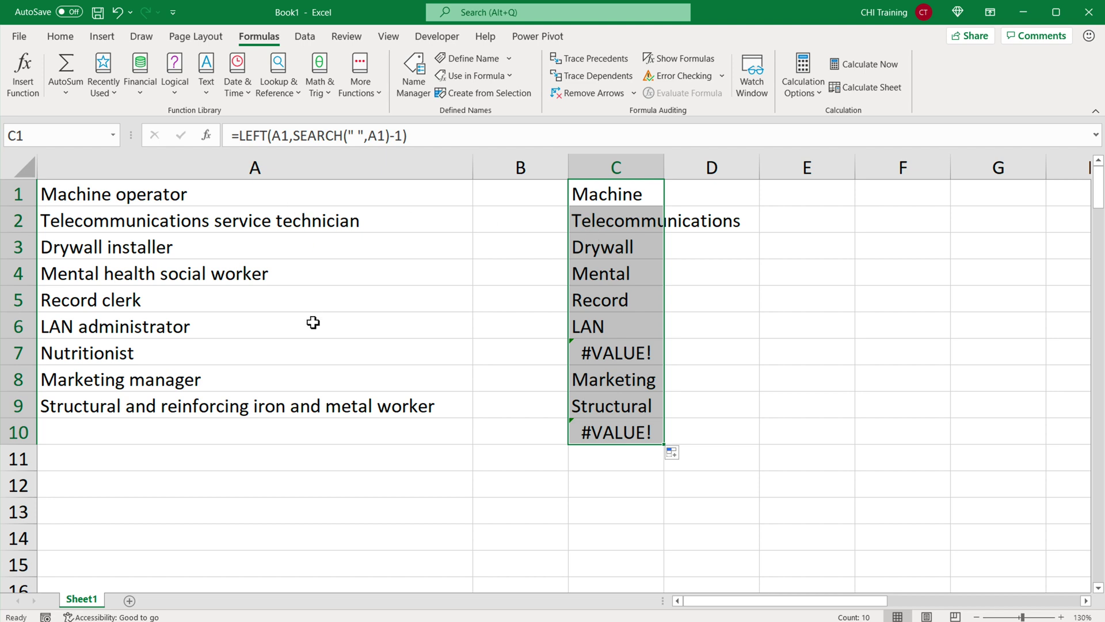
pyautogui.click(139, 359)
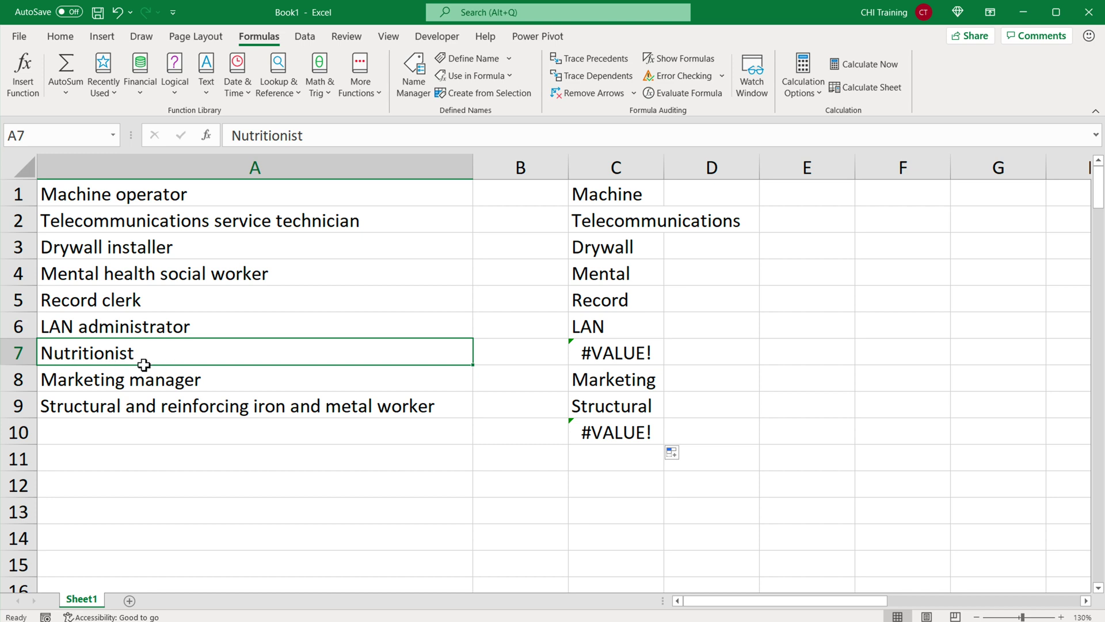
# Wrap the C1 formula in IFERROR with A1 as the fallback: =IFERROR(LEFT(A1,SEARCH(" ",A1)-1),A1)
pyautogui.click(610, 198)
pyautogui.doubleClick(610, 197)
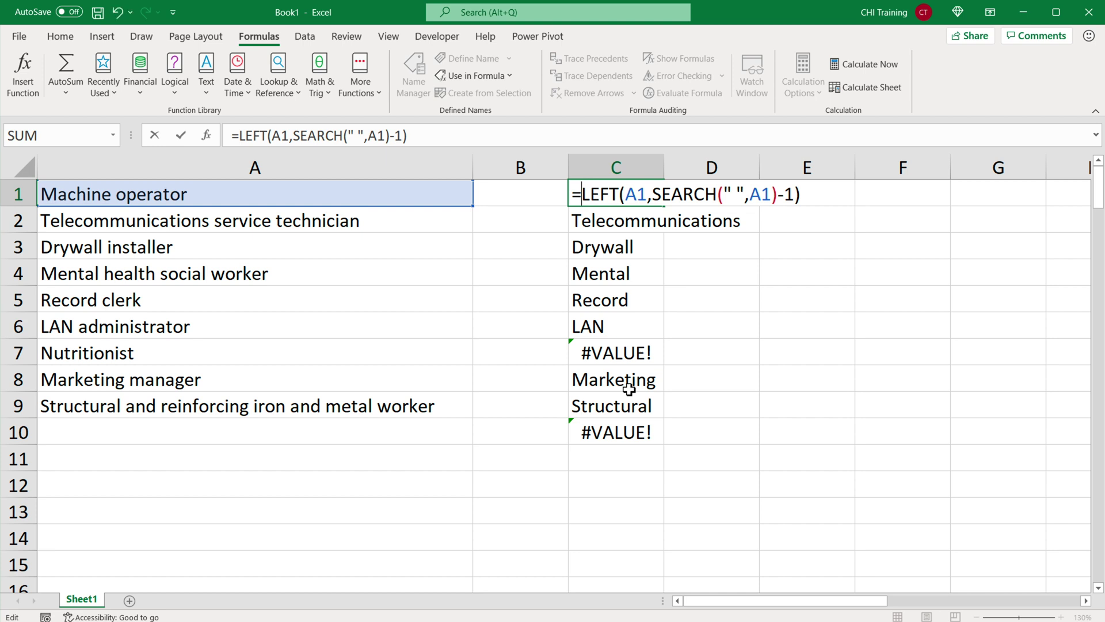
pyautogui.write('ifer')
pyautogui.press('Tab')
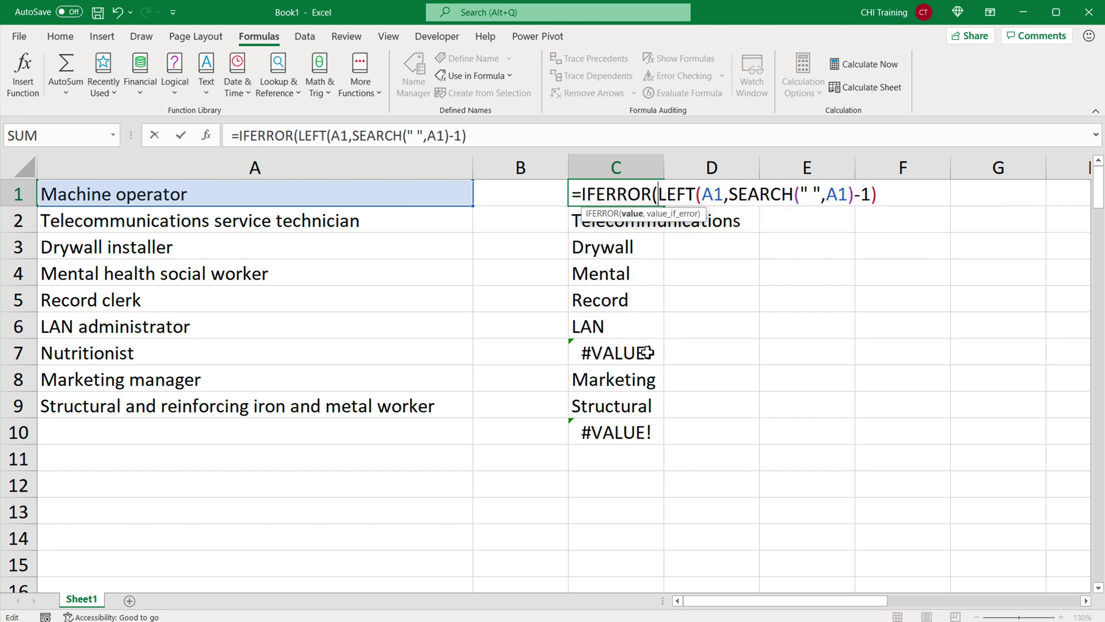
pyautogui.click(882, 194)
pyautogui.write(',')
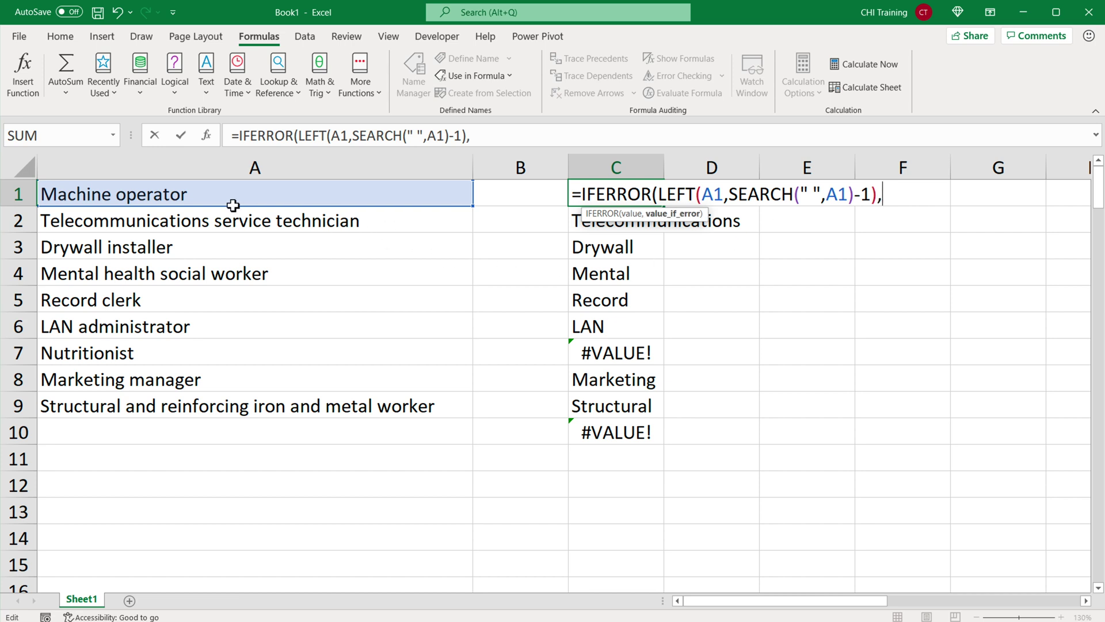
pyautogui.click(282, 196)
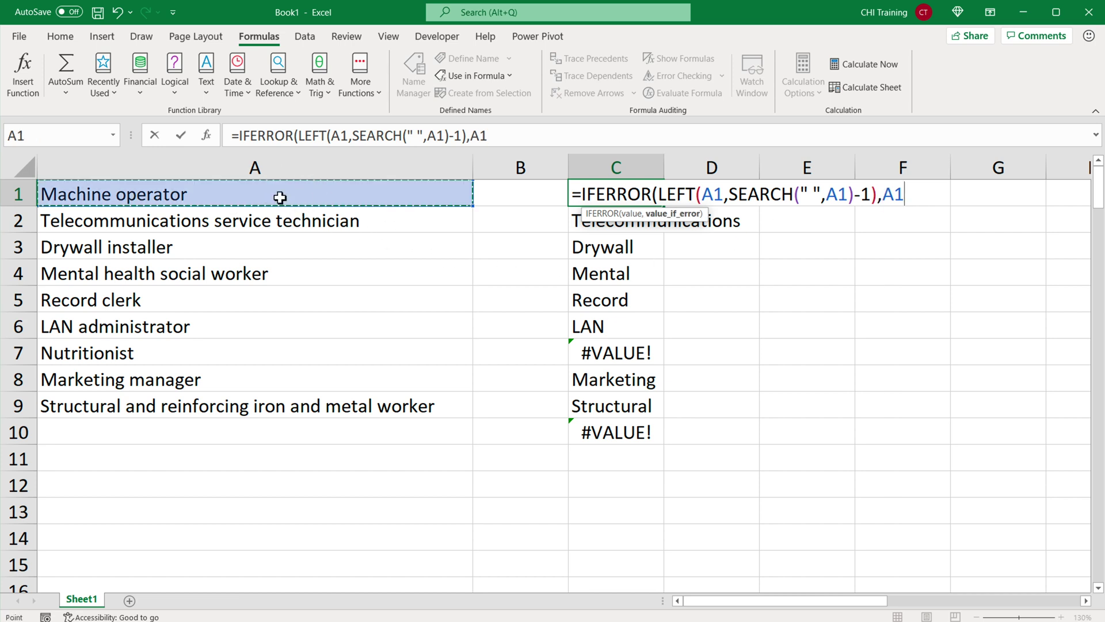
pyautogui.write(')')
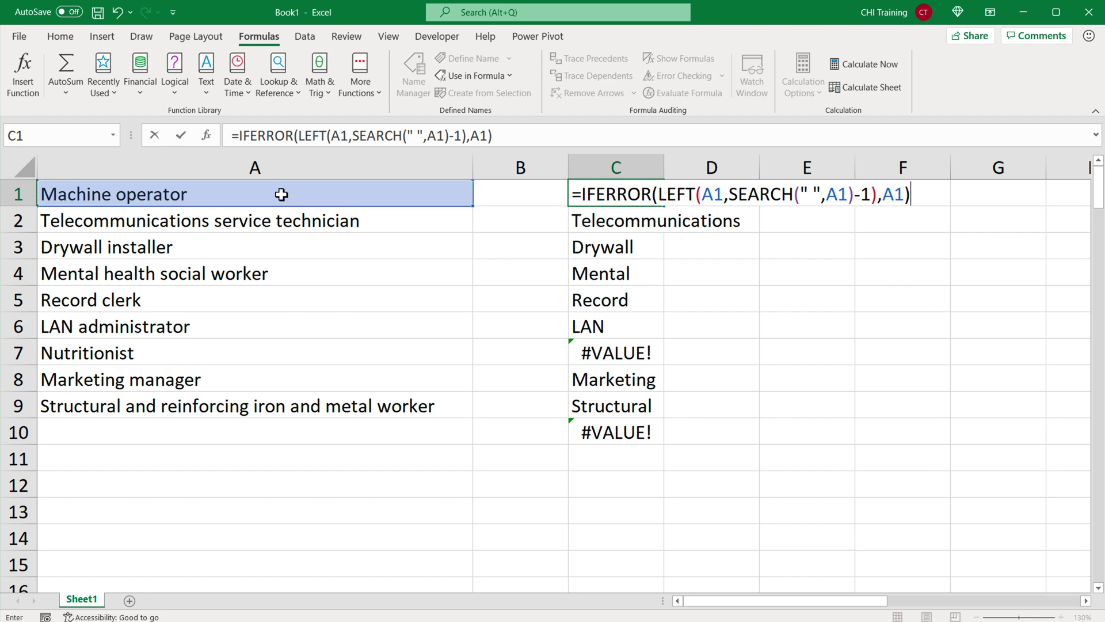
pyautogui.press('Return')
# Fill the IFERROR formula from C1 down through C13 and widen column C slightly
pyautogui.click(631, 194)
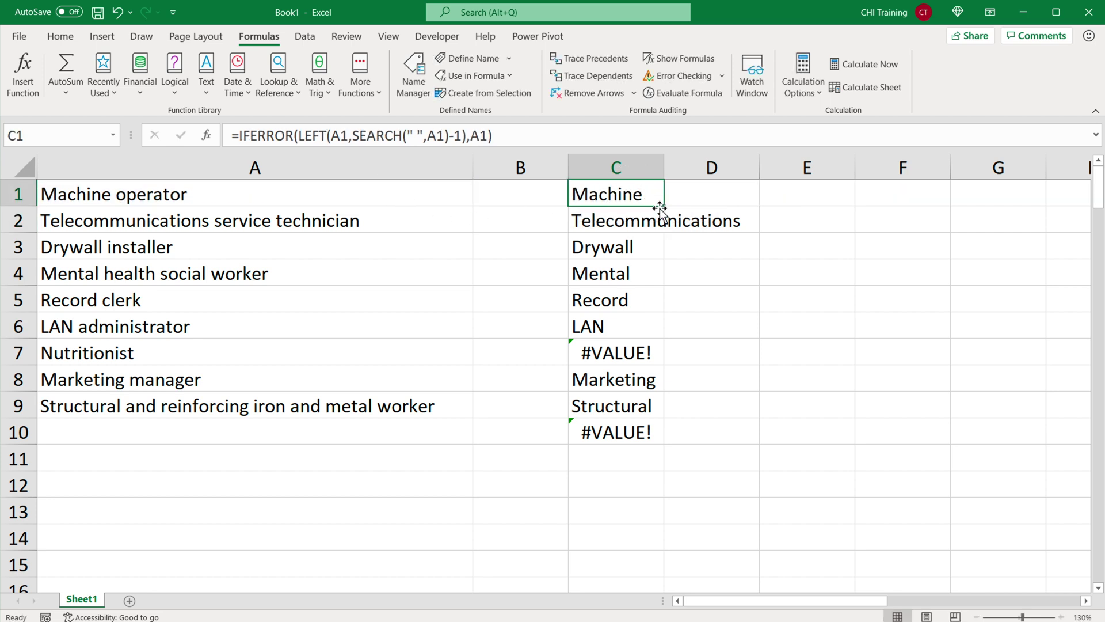
pyautogui.moveTo(666, 208); pyautogui.dragTo(656, 521)
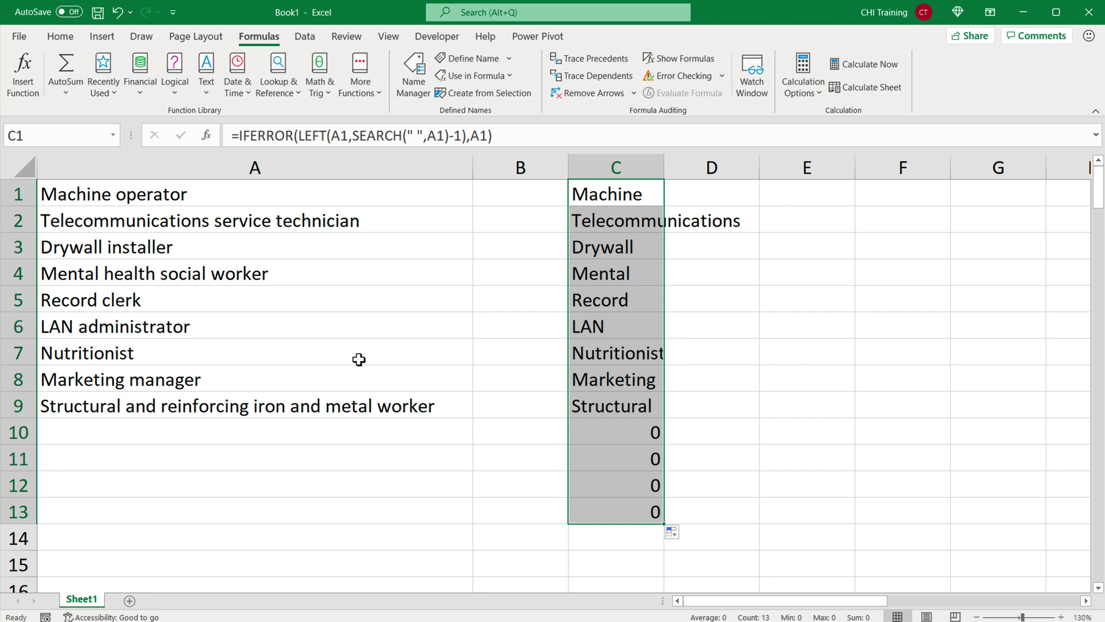
pyautogui.click(306, 357)
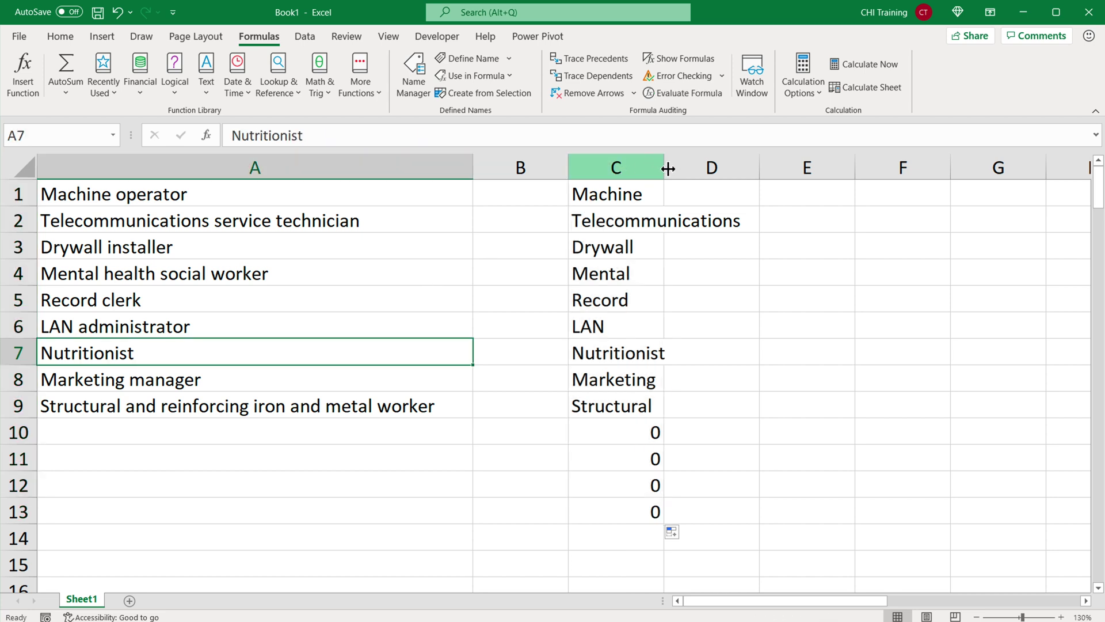
pyautogui.moveTo(666, 167); pyautogui.dragTo(678, 168)
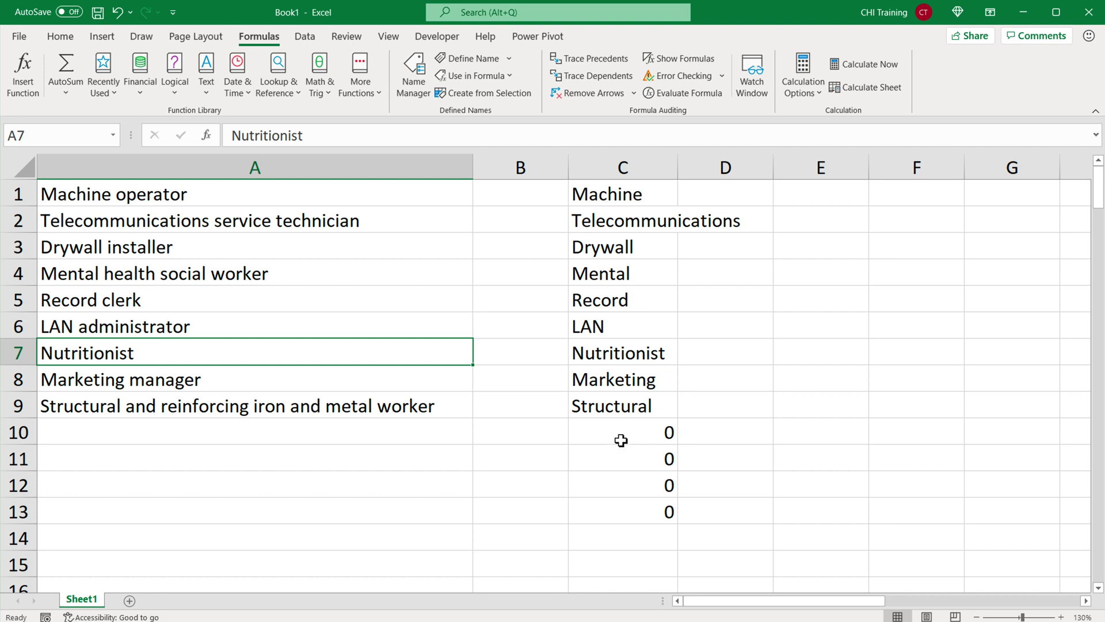
pyautogui.moveTo(622, 440); pyautogui.dragTo(625, 513)
pyautogui.moveTo(375, 427); pyautogui.dragTo(377, 515)
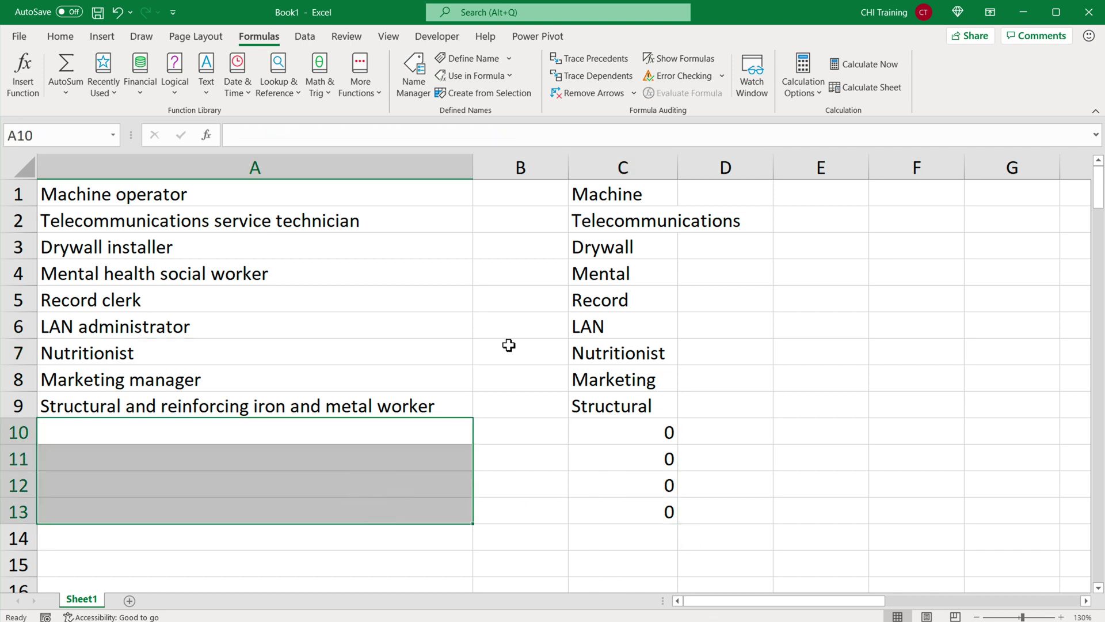
# Wrap the C1 formula in a blank-cell test: =IF(A1="","",IFERROR(LEFT(A1,SEARCH(" ",A1)-1),A1))
pyautogui.click(587, 198)
pyautogui.doubleClick(583, 194)
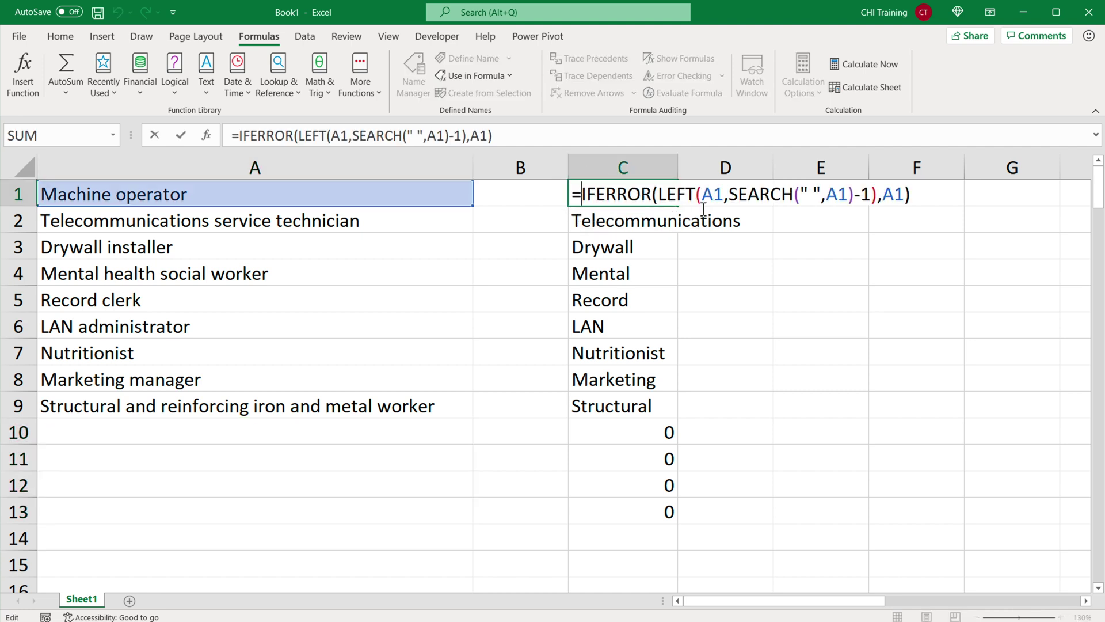
pyautogui.write('if(')
pyautogui.click(251, 198)
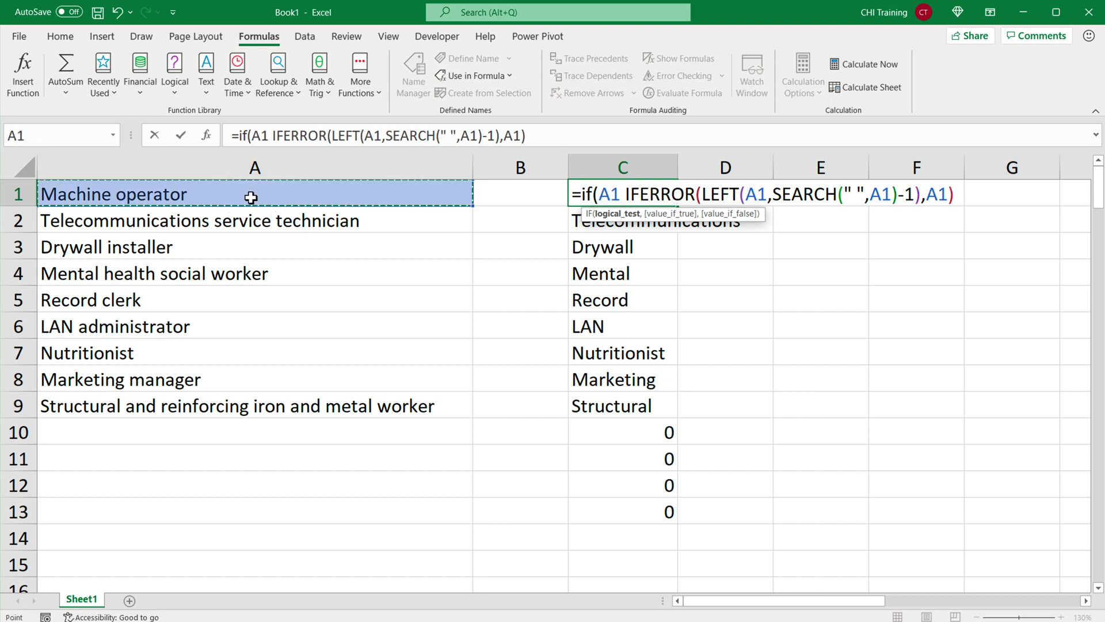
pyautogui.write('=""')
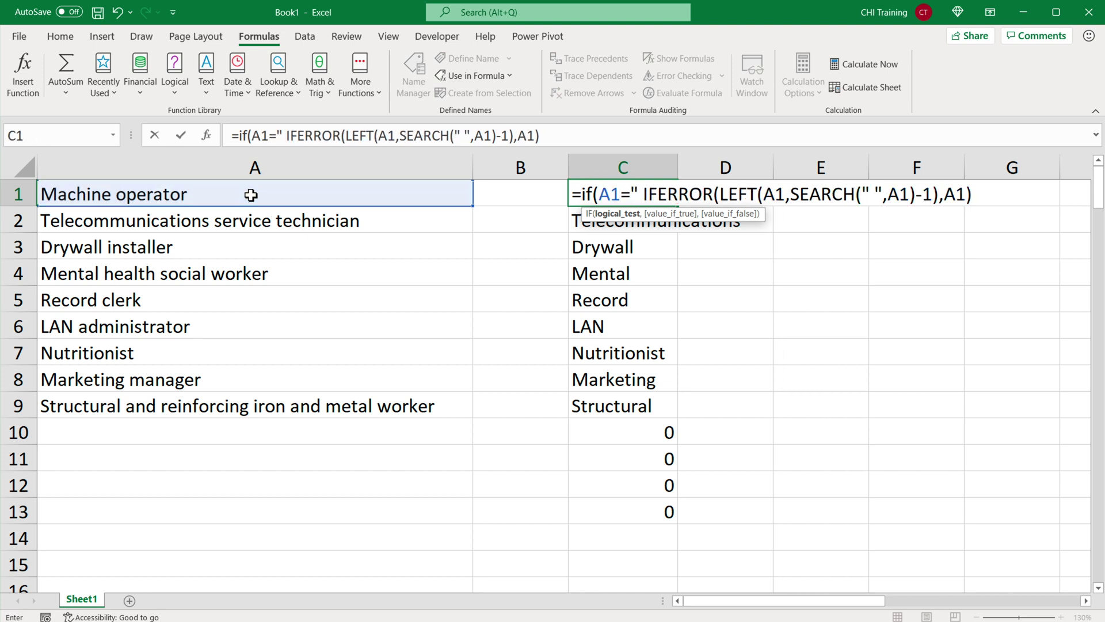
pyautogui.write(',')
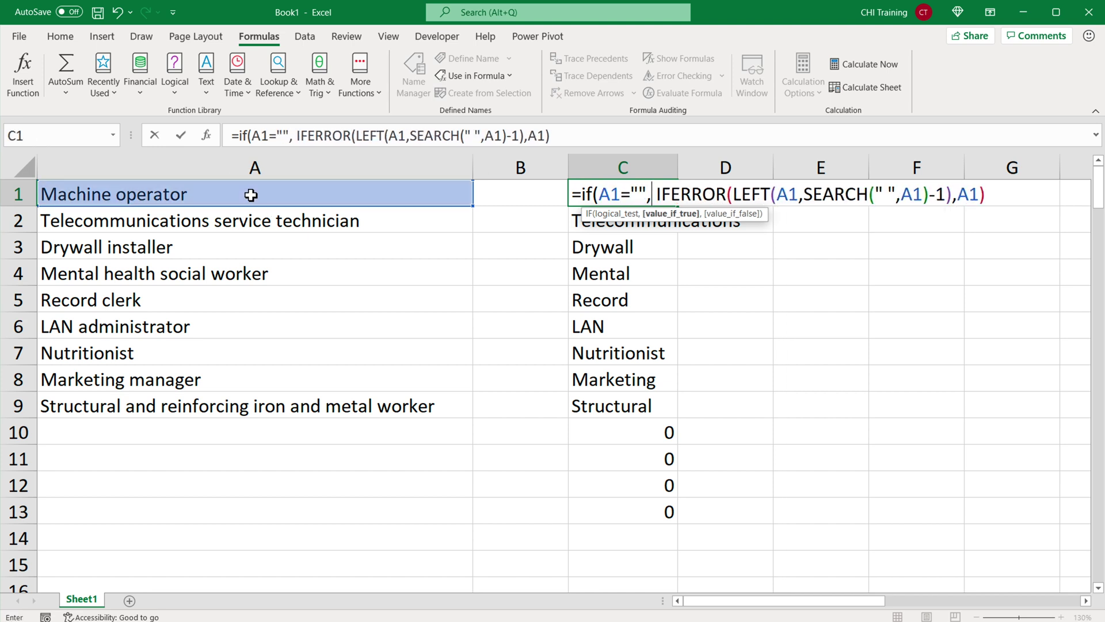
pyautogui.write('""')
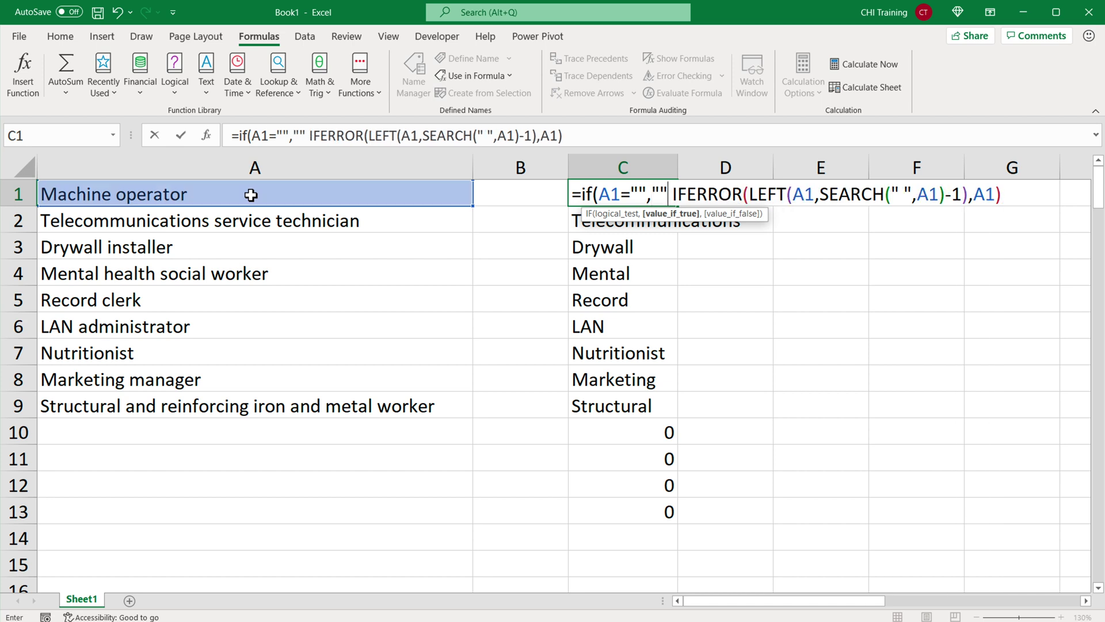
pyautogui.write(',')
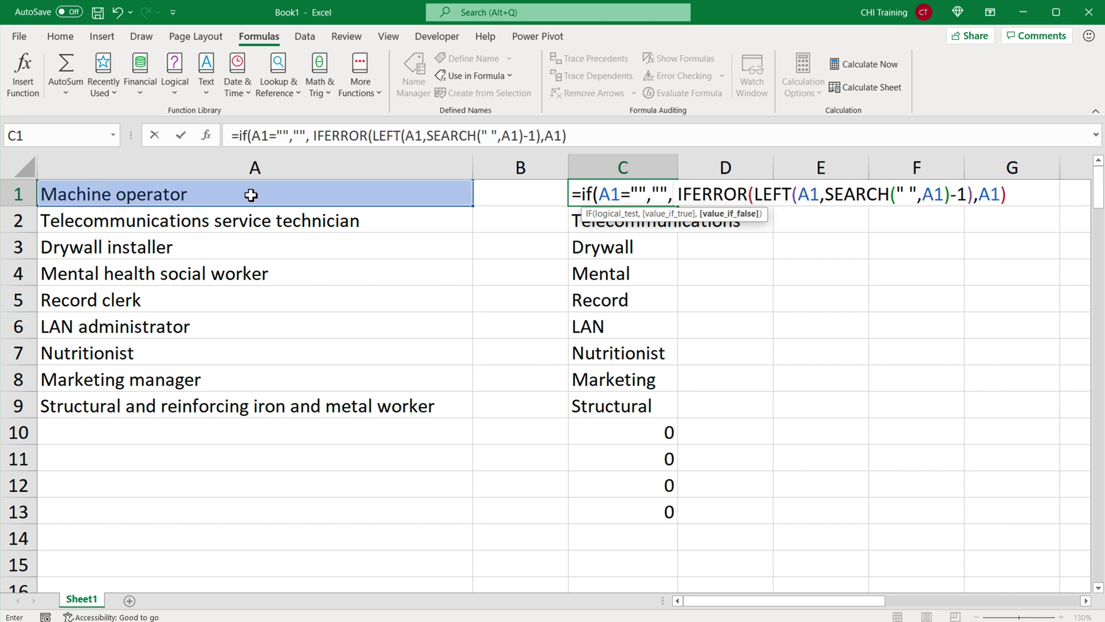
pyautogui.click(686, 196)
pyautogui.press('BackSpace')
pyautogui.click(1014, 196)
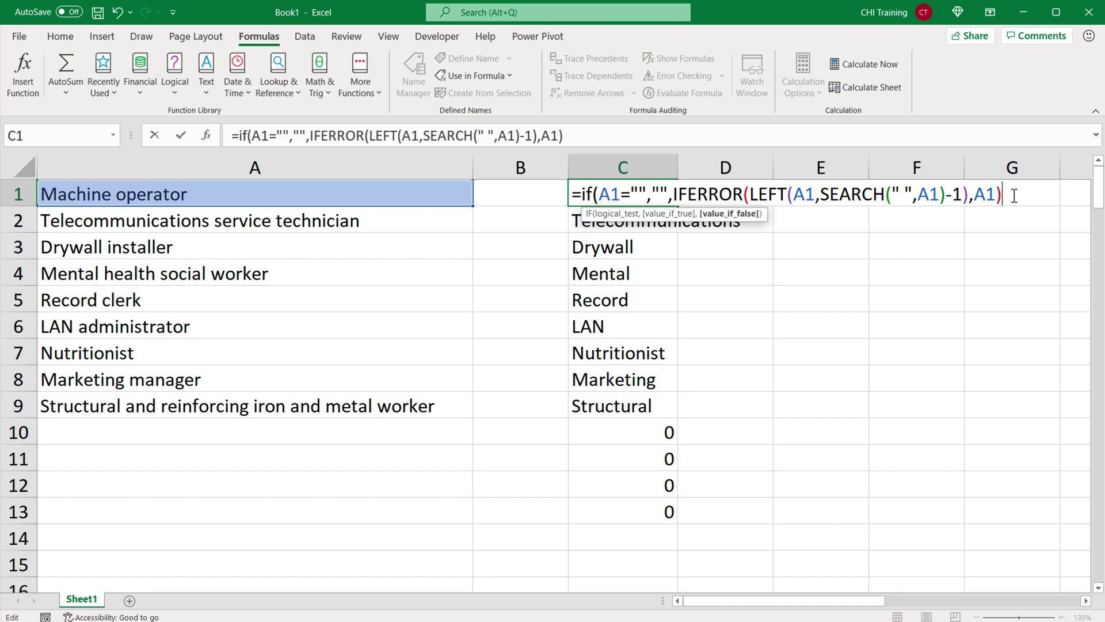
pyautogui.write(')')
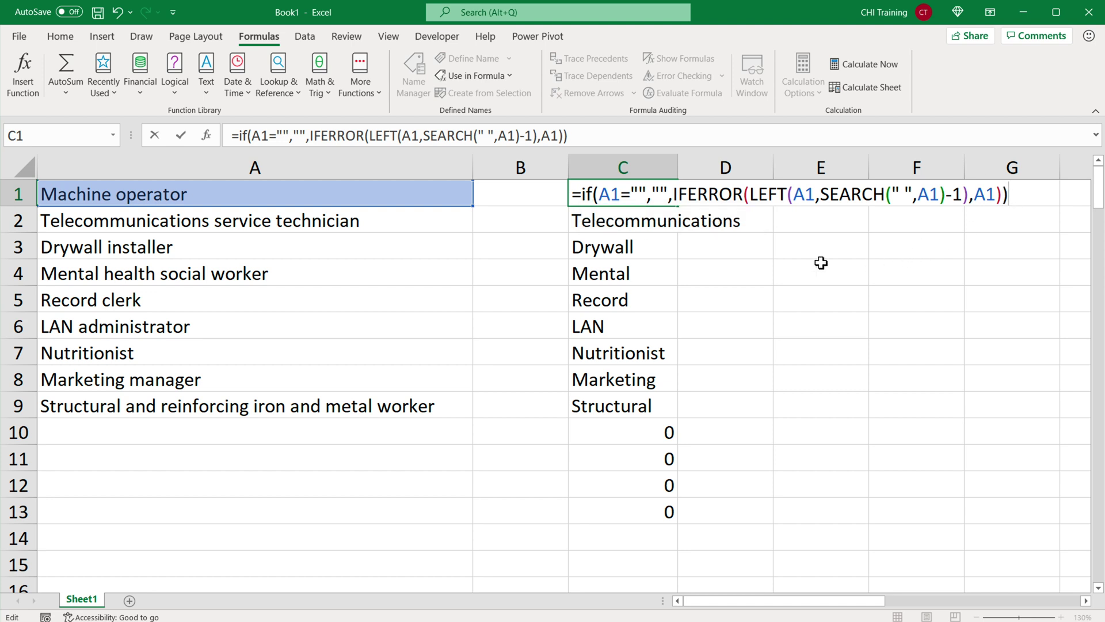
pyautogui.press('Return')
# Fill the IF formula from C1 down through C14 and widen column C to fit the longest word
pyautogui.click(649, 198)
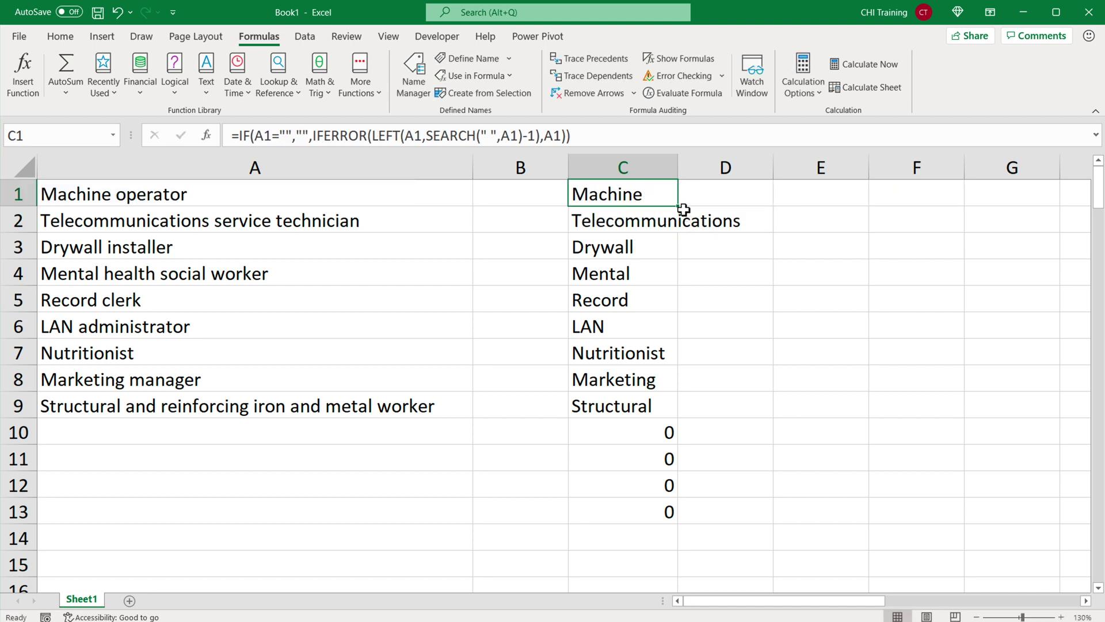
pyautogui.moveTo(680, 210); pyautogui.dragTo(674, 542)
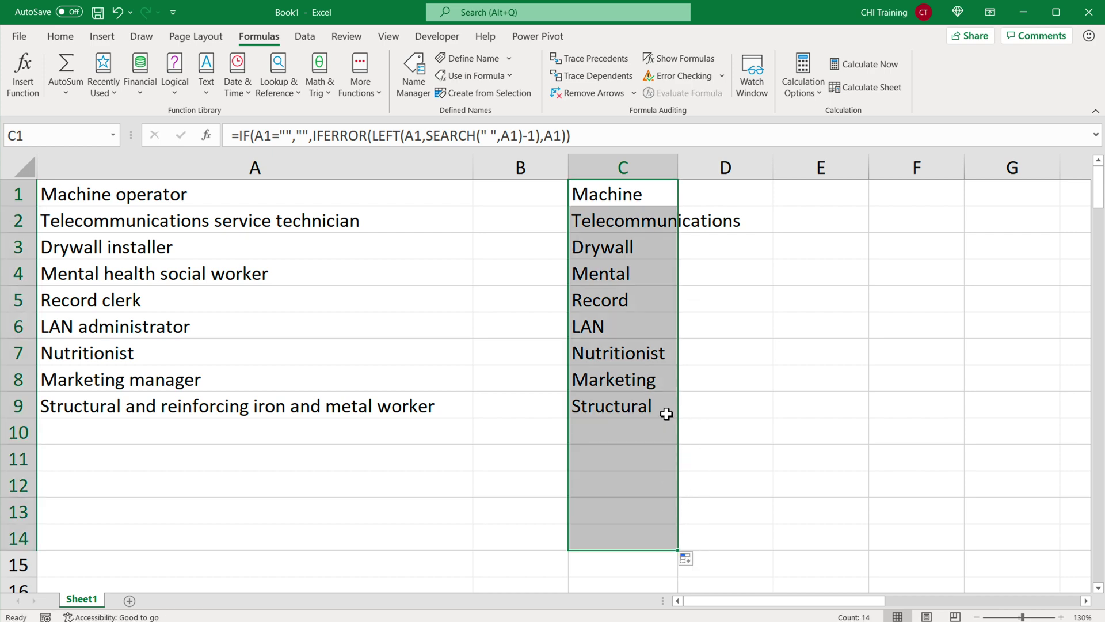
pyautogui.moveTo(678, 168); pyautogui.dragTo(788, 171)
# Delete the empty column B between the job titles and the extracted first words
pyautogui.click(534, 169)
pyautogui.rightClick(535, 170)
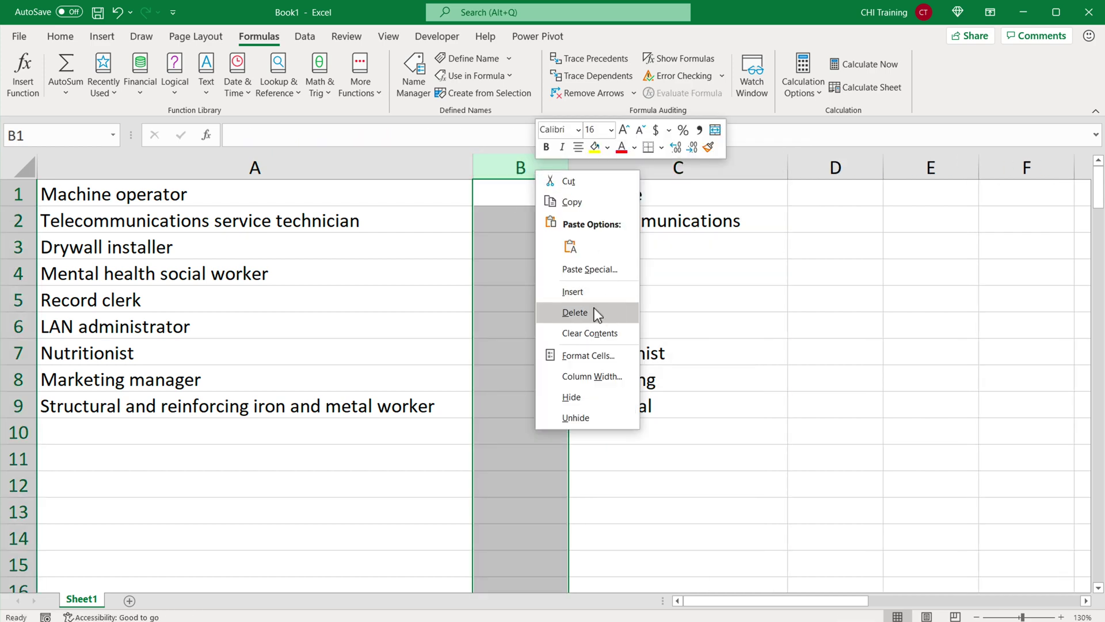
pyautogui.click(598, 312)
# Copy everything after the equals sign in the B1 formula, keeping the cell's formula as it is
pyautogui.click(515, 195)
pyautogui.doubleClick(518, 196)
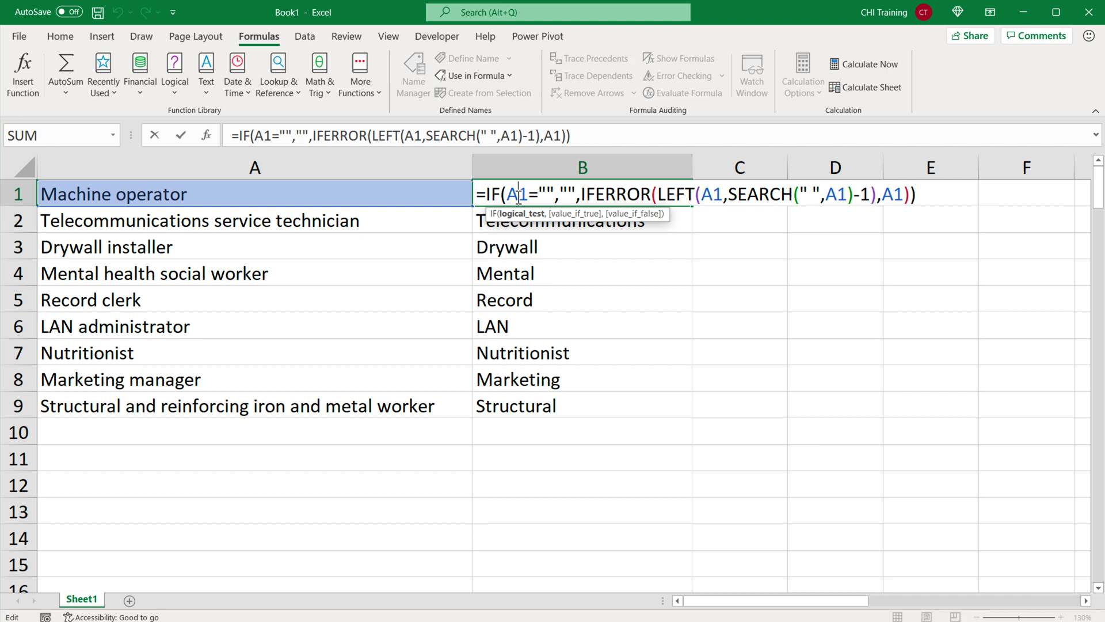
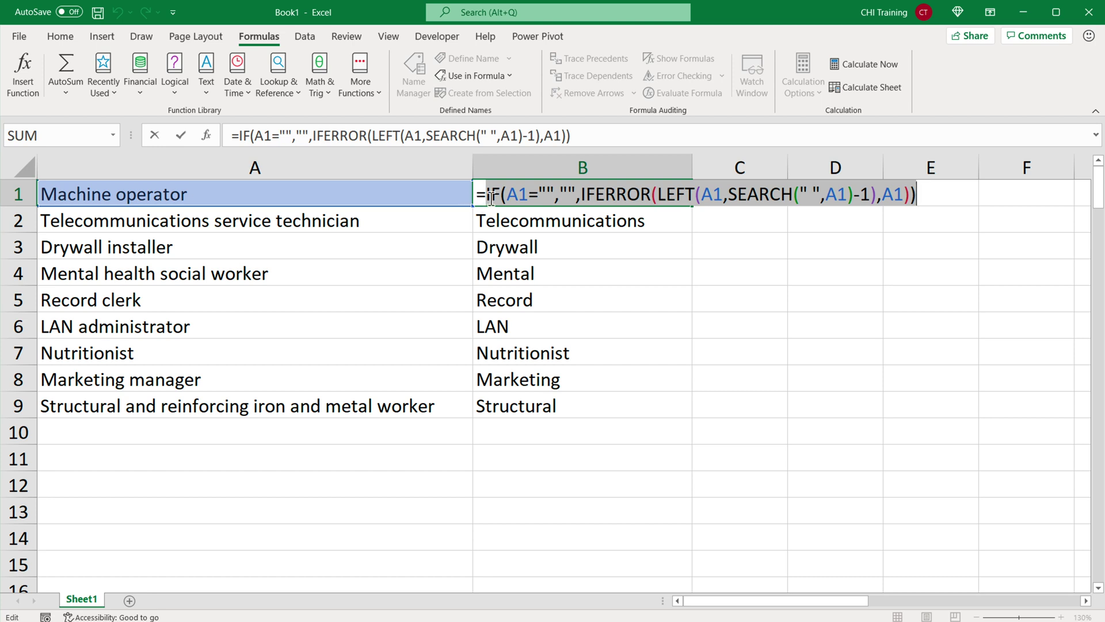
pyautogui.hotkey('ctrl', 'Return')
# Begin a LAMBDA in C1 with parameter phrase and the copied IF formula: =LAMBDA(phrase,IF(A1="","",IFERROR(LEFT(A1,SEARCH(" ",A1)-1),A1)))
pyautogui.click(743, 195)
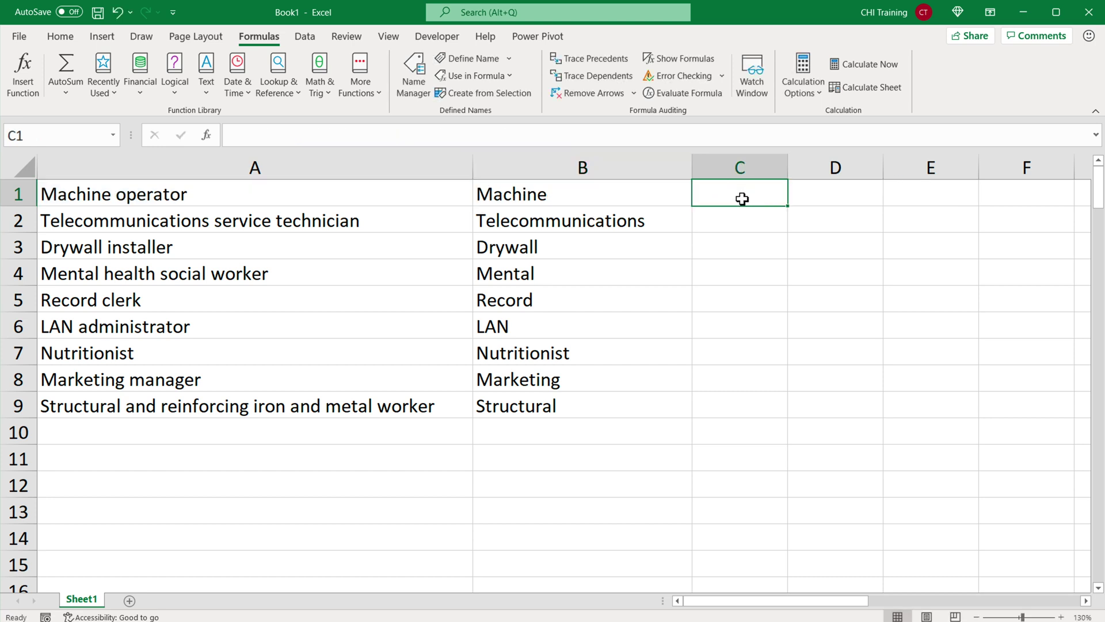
pyautogui.write('=')
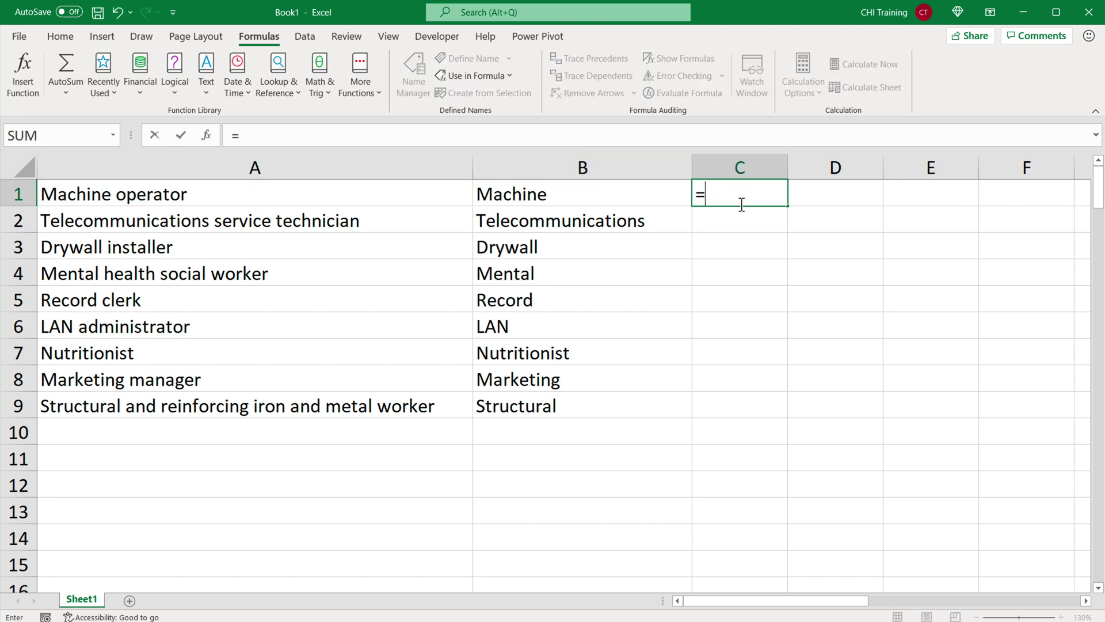
pyautogui.write('lam')
pyautogui.press('Tab')
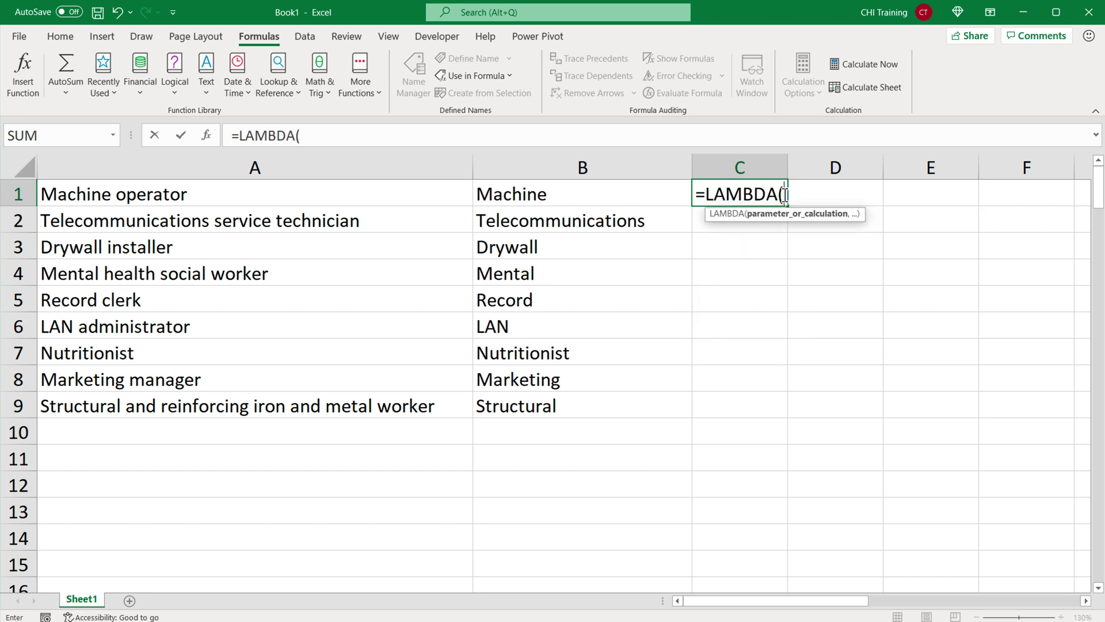
pyautogui.write('phrase')
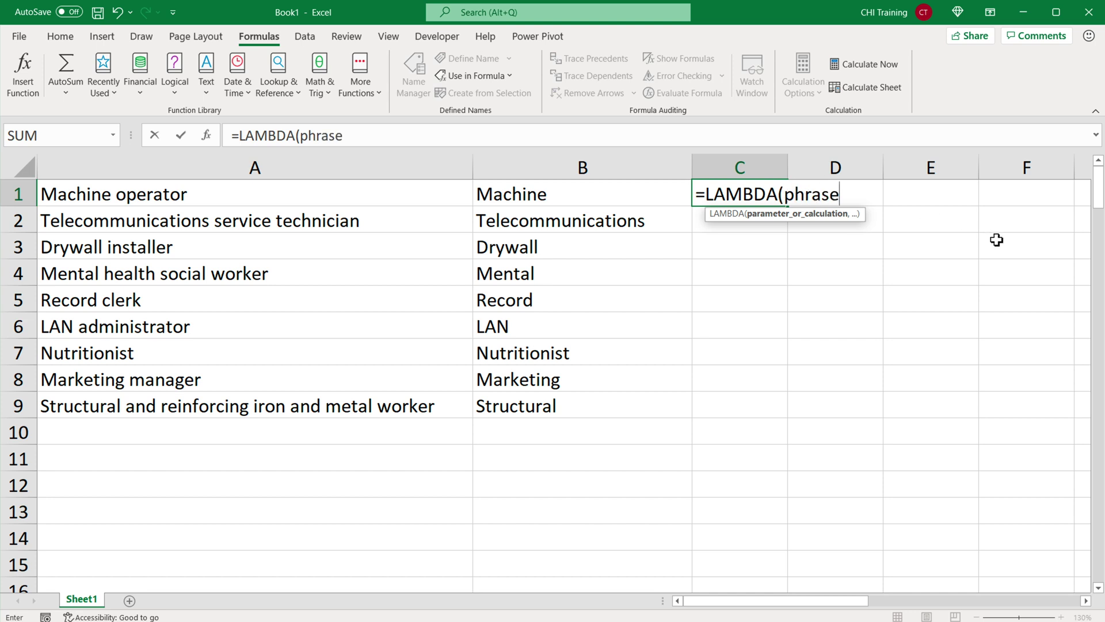
pyautogui.write(',')
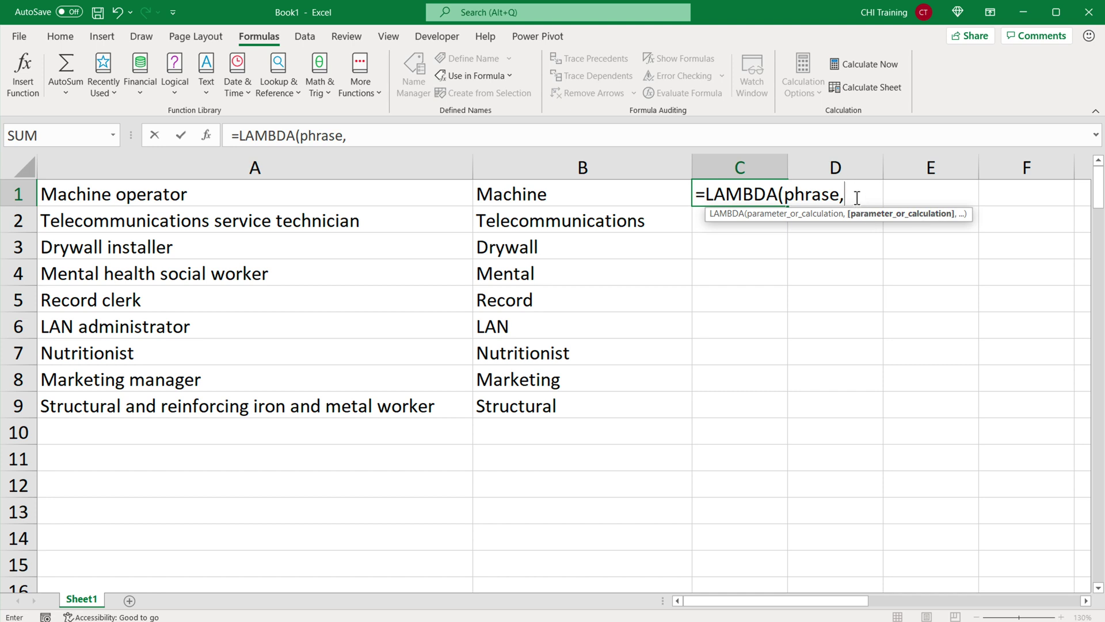
pyautogui.write('IF(A1="","",IFERROR(LEFT(A1,SEARCH(" ",A1)-1),A1))')
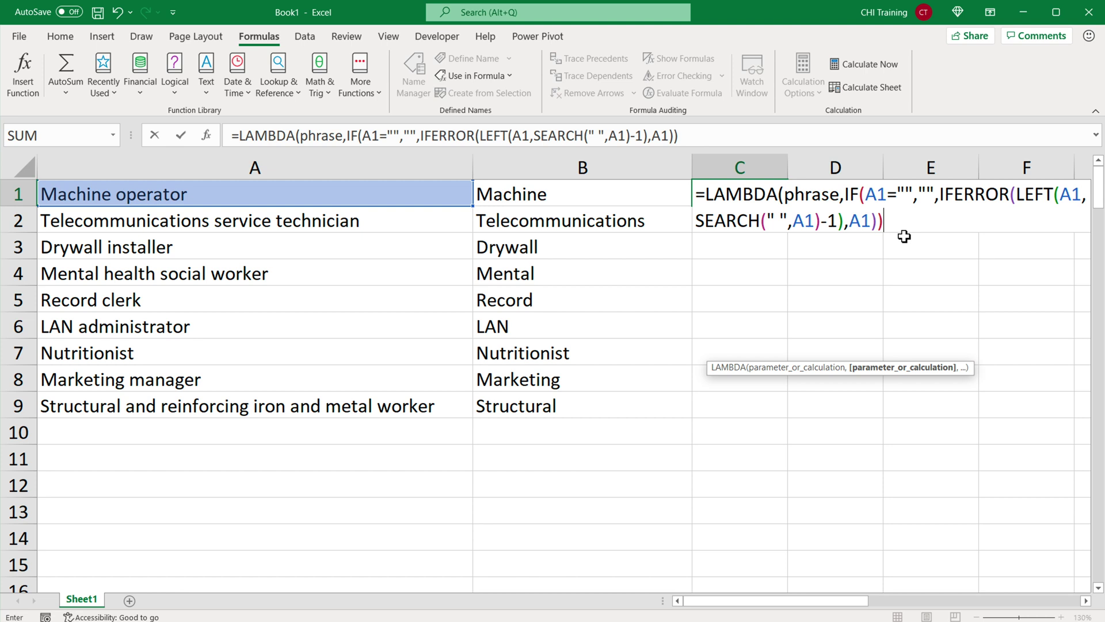
pyautogui.write(')')
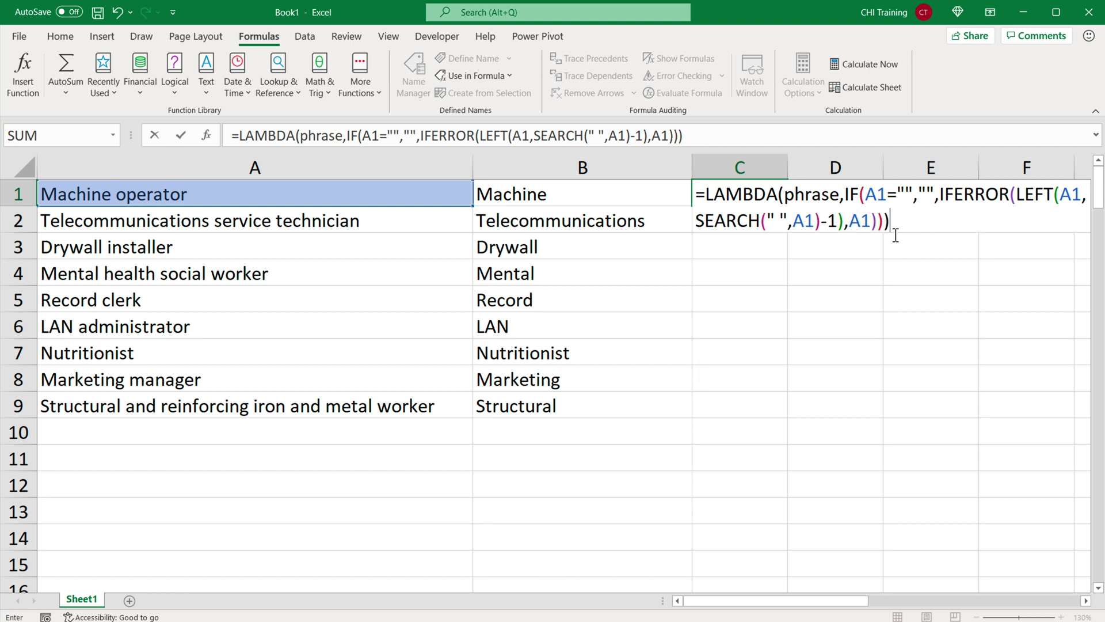
# Replace every A1 reference inside the C1 LAMBDA formula with the parameter phrase
pyautogui.click(877, 196)
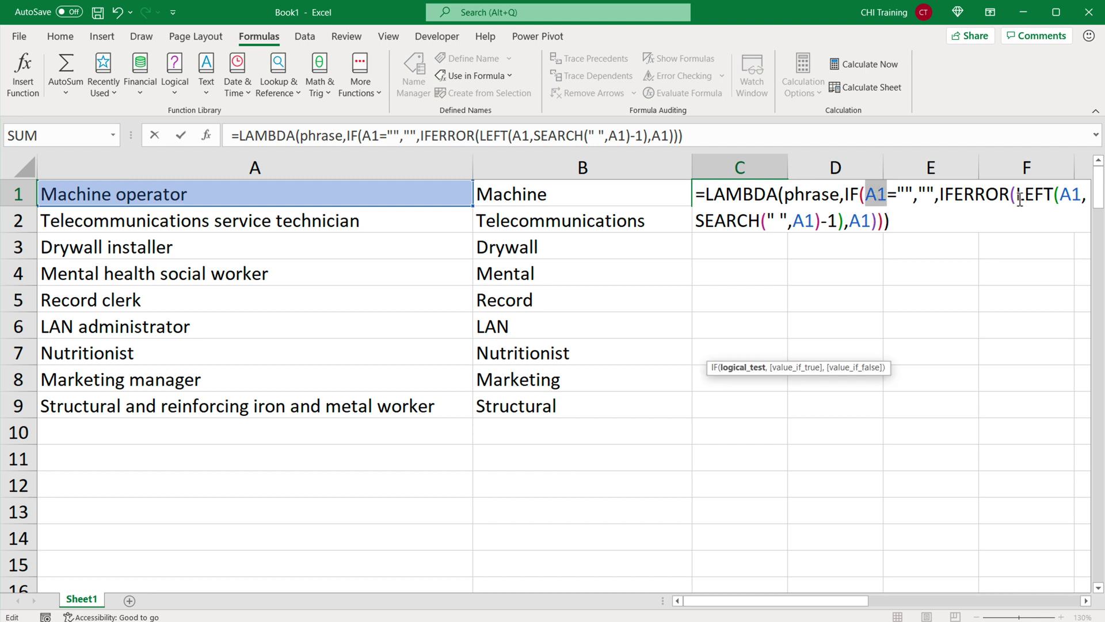
pyautogui.doubleClick(804, 199)
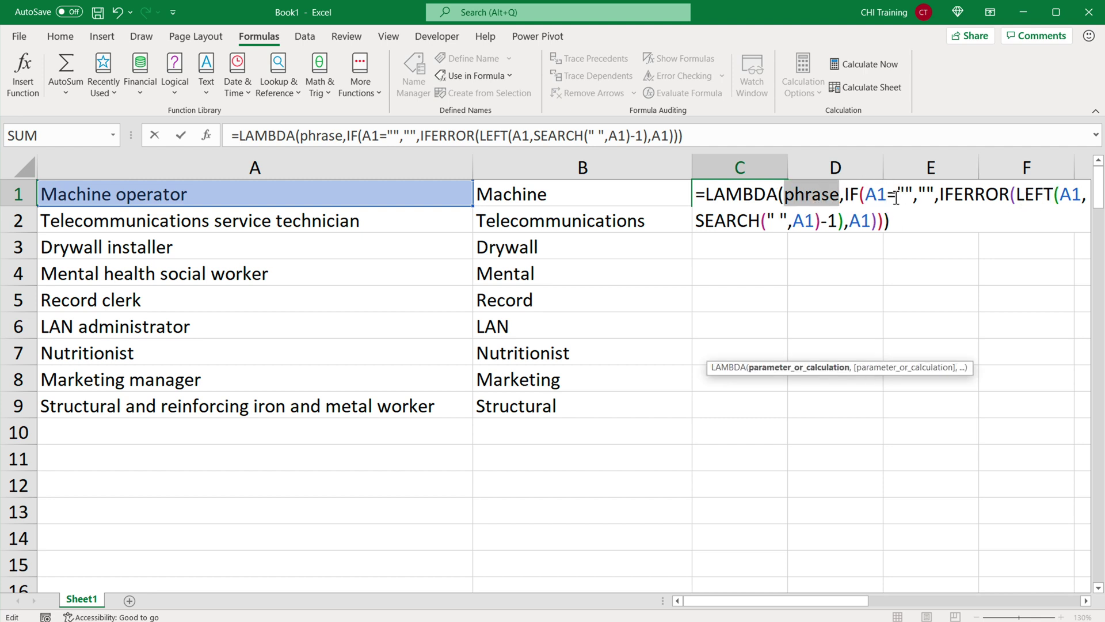
pyautogui.doubleClick(876, 199)
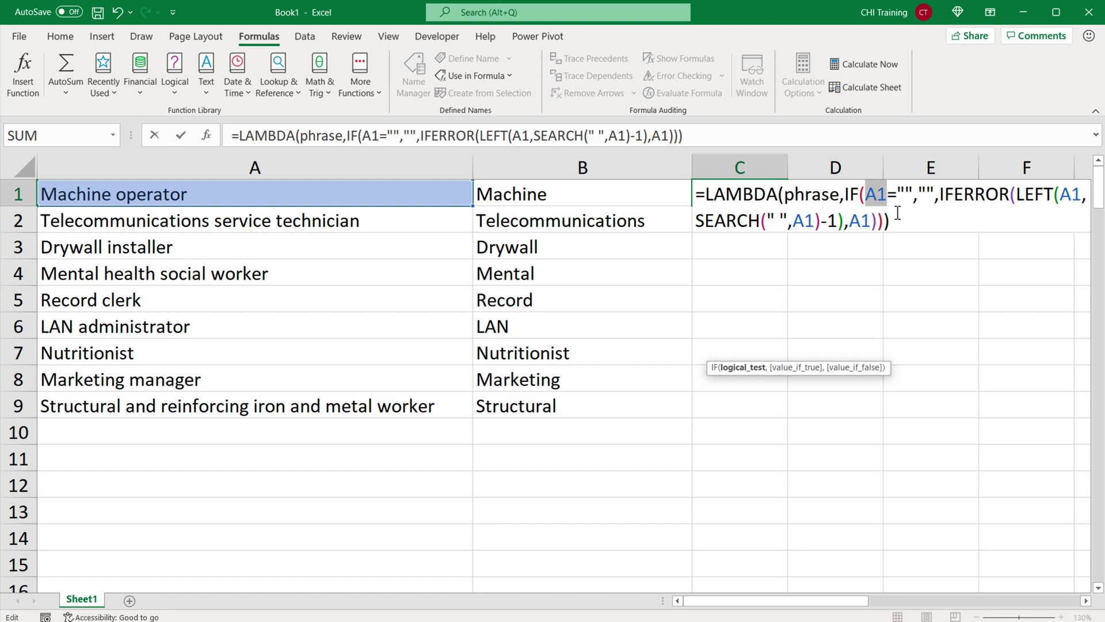
pyautogui.write('phrase')
pyautogui.click(749, 226)
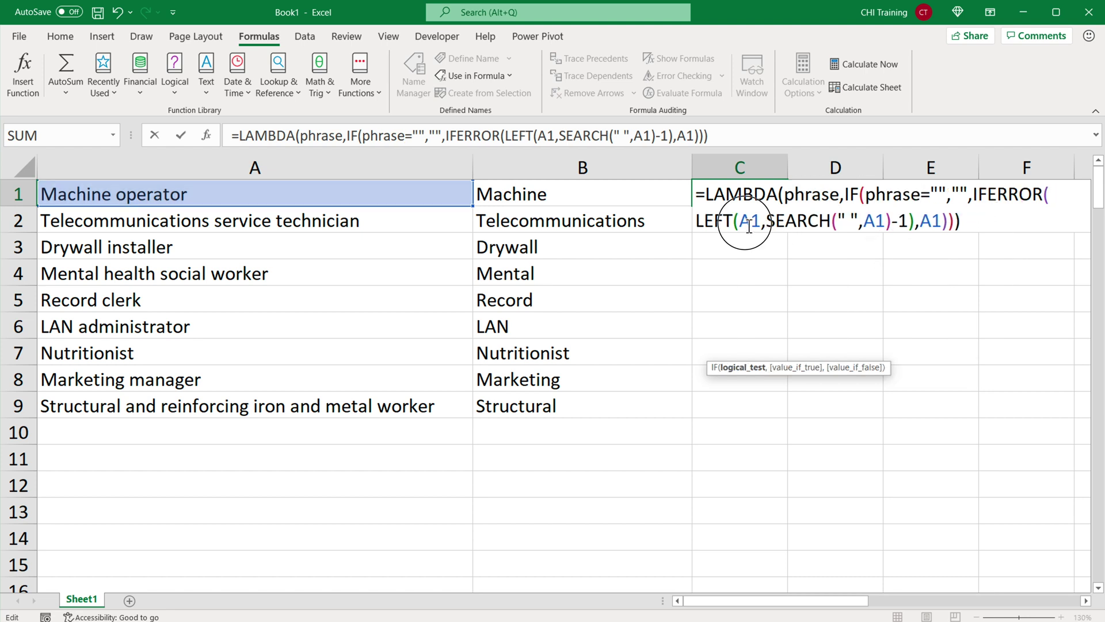
pyautogui.doubleClick(748, 227)
pyautogui.write('phrase')
pyautogui.click(909, 224)
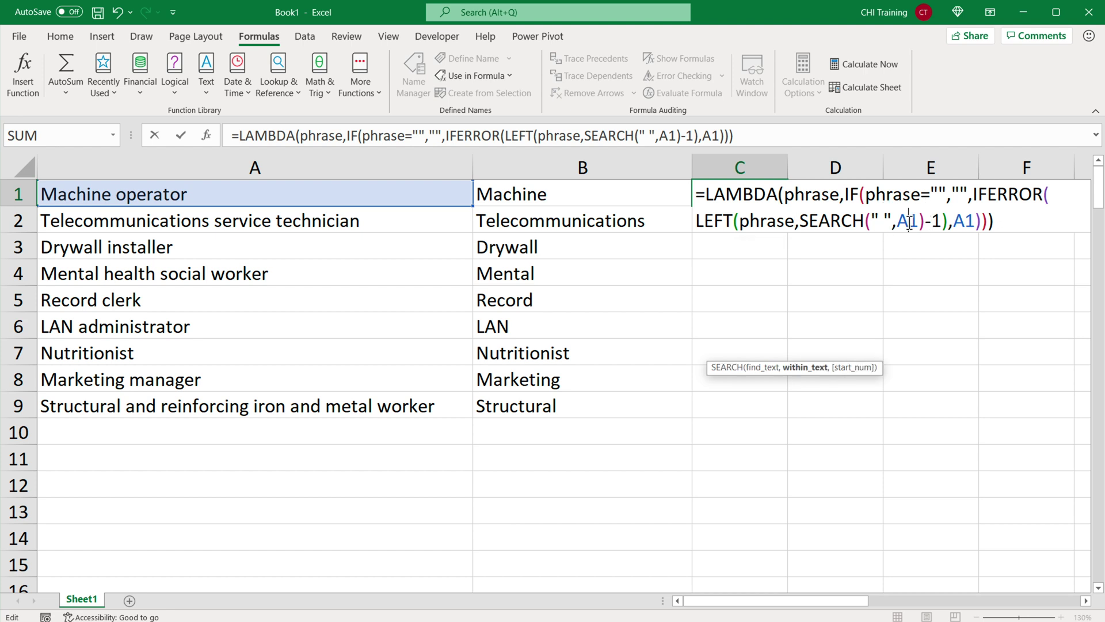
pyautogui.doubleClick(909, 223)
pyautogui.write('phrase')
pyautogui.doubleClick(997, 223)
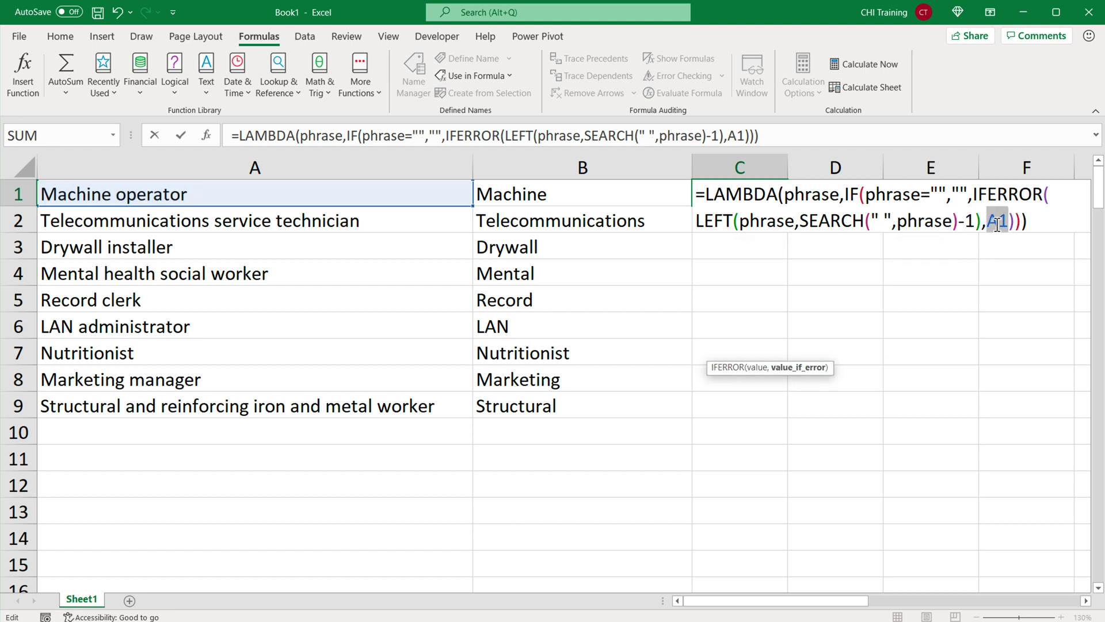
pyautogui.write('phrase')
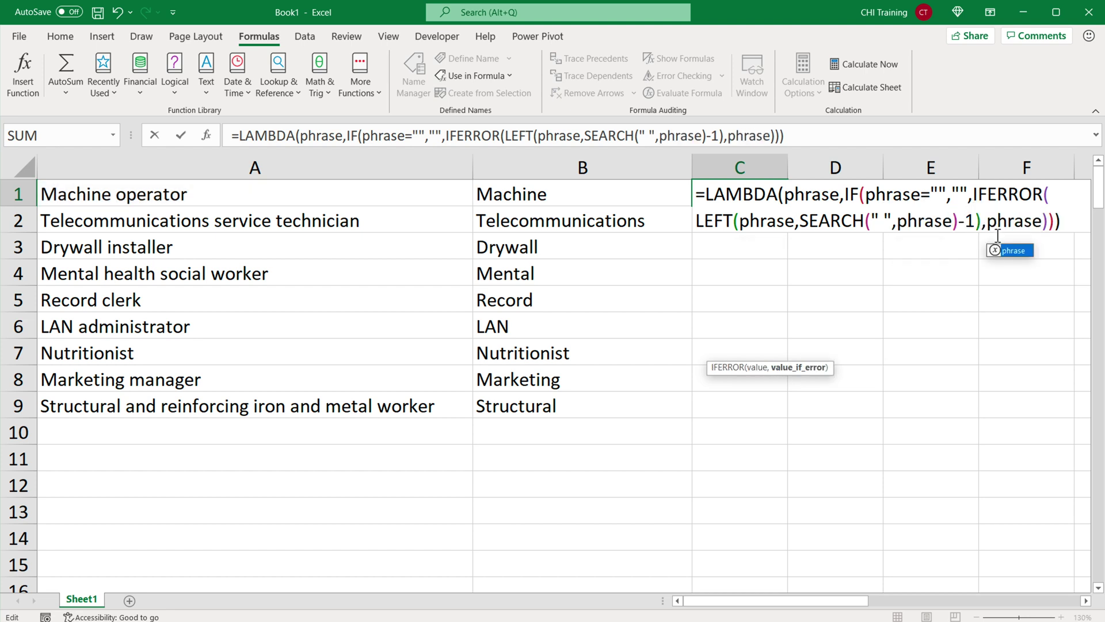
# Append the test argument (A1) after the LAMBDA's closing parenthesis in C1 and commit the formula
pyautogui.click(1066, 223)
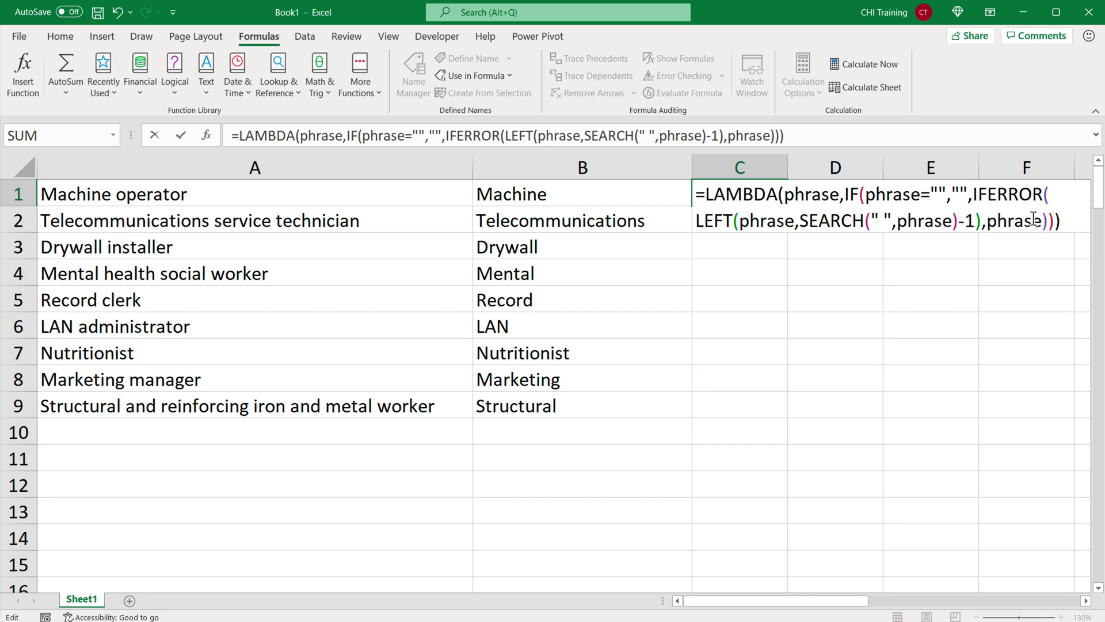
pyautogui.write('(')
pyautogui.click(218, 198)
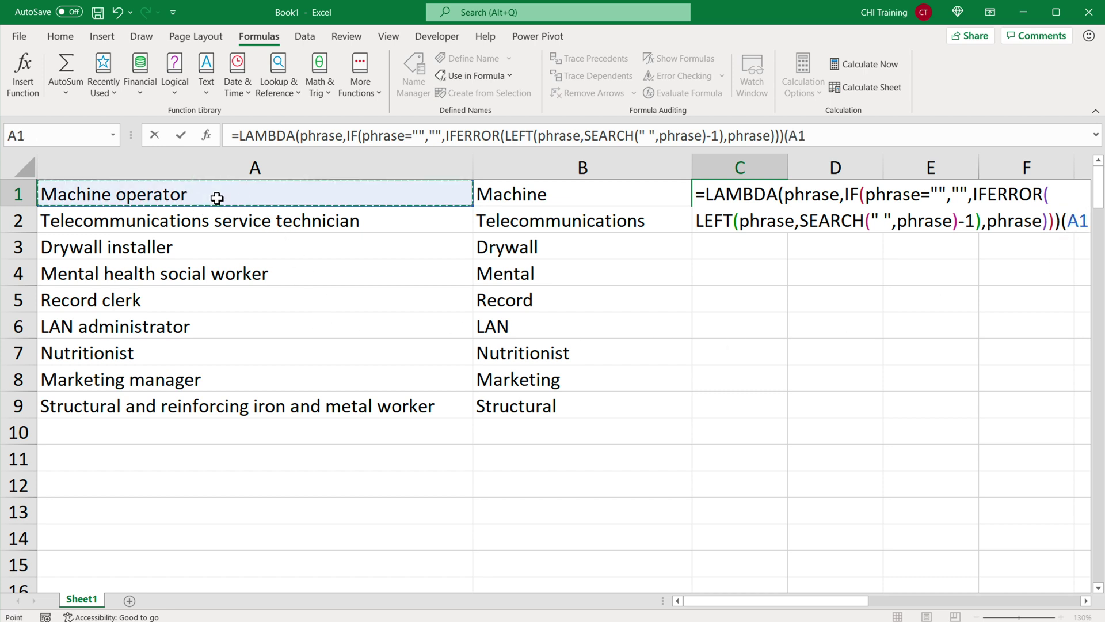
pyautogui.write(')')
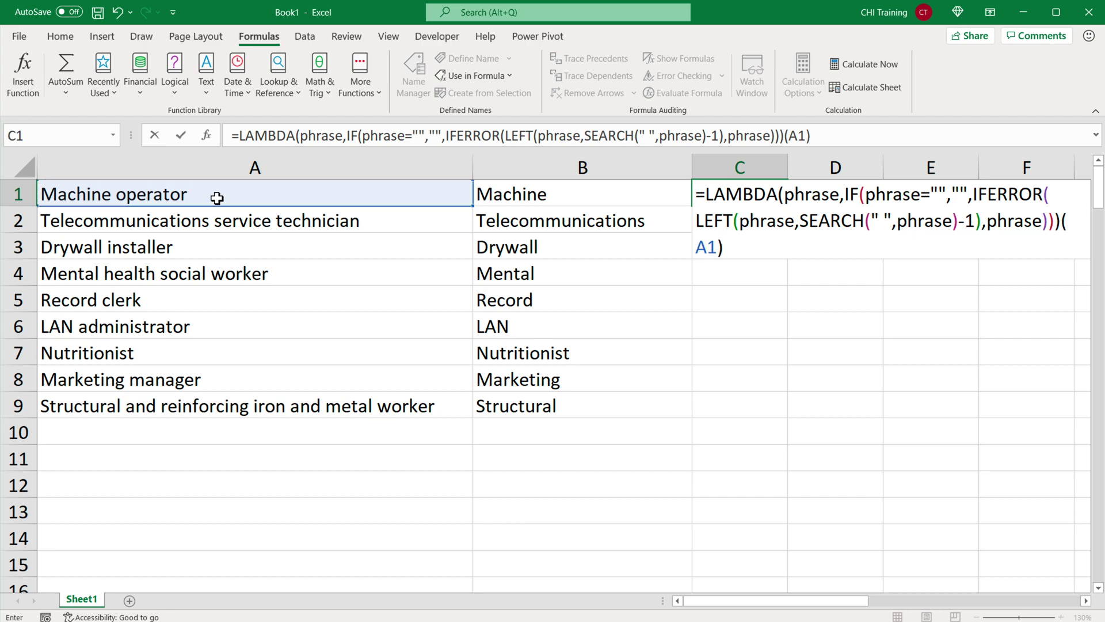
pyautogui.press('Return')
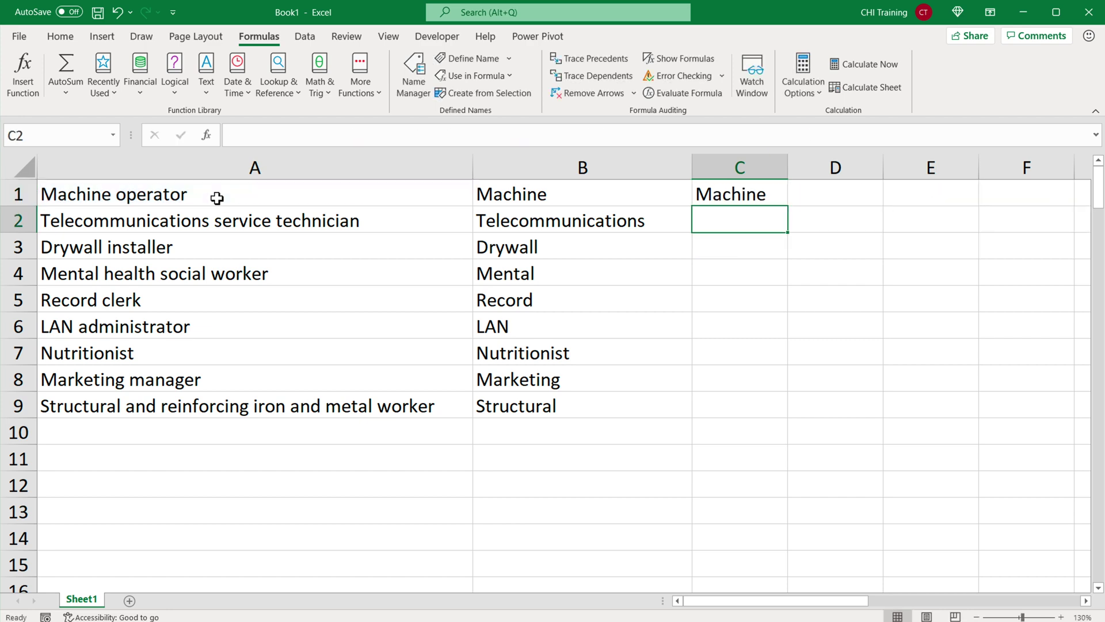
# Fill the LAMBDA formula from C1 down through C13
pyautogui.keyDown('ctrl'); pyautogui.scroll(-1, 222, 200); pyautogui.keyUp('ctrl')
pyautogui.click(648, 187)
pyautogui.doubleClick(657, 189)
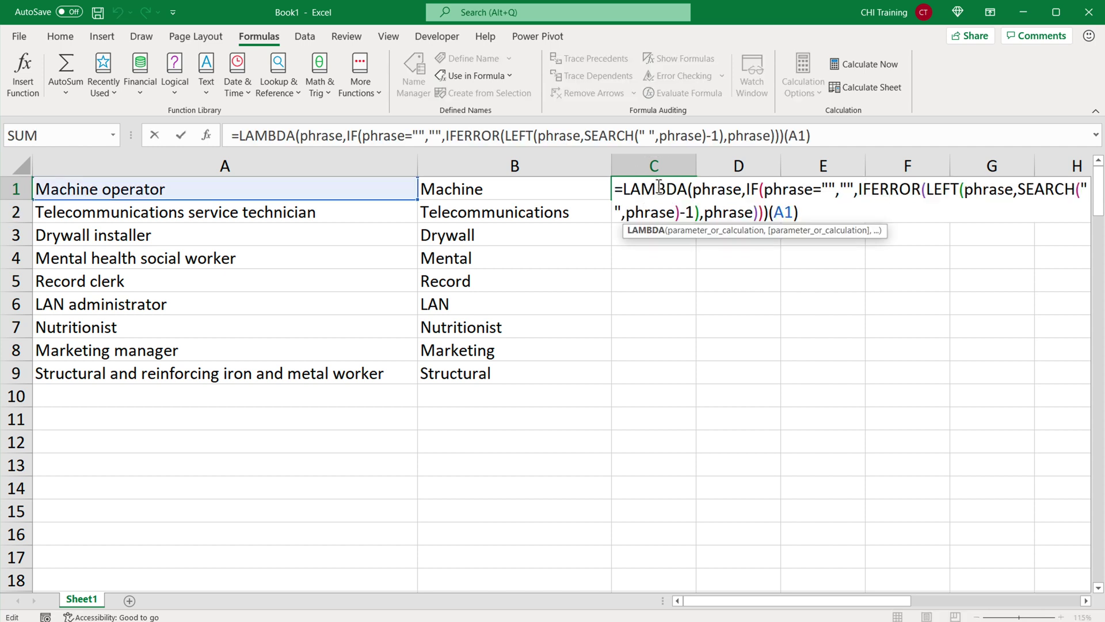
pyautogui.press('Return')
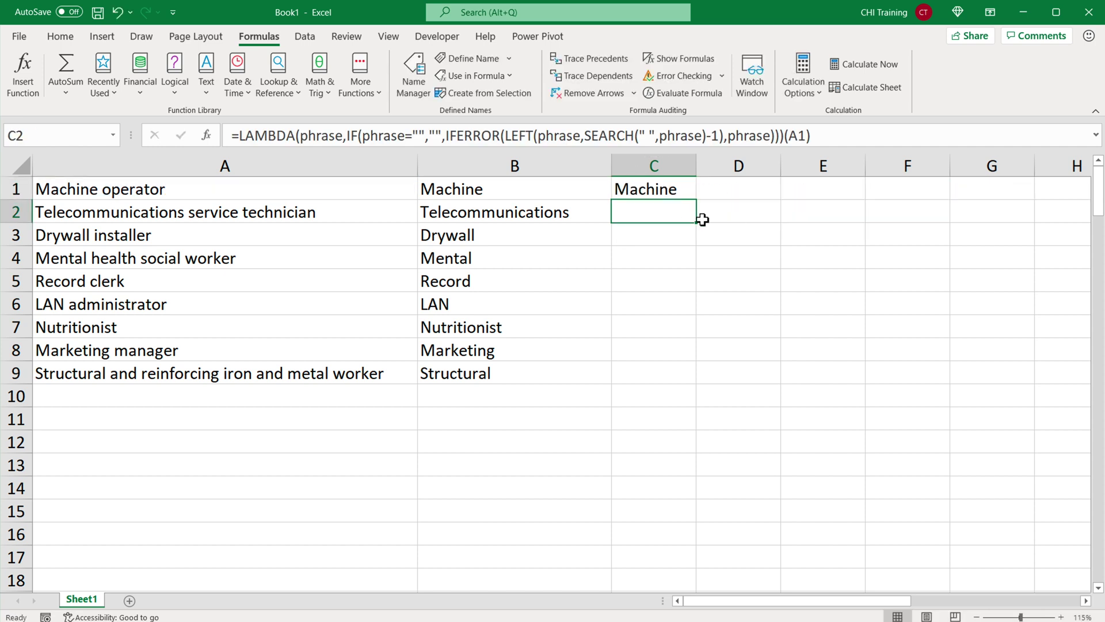
pyautogui.click(667, 188)
pyautogui.moveTo(696, 200); pyautogui.dragTo(680, 471)
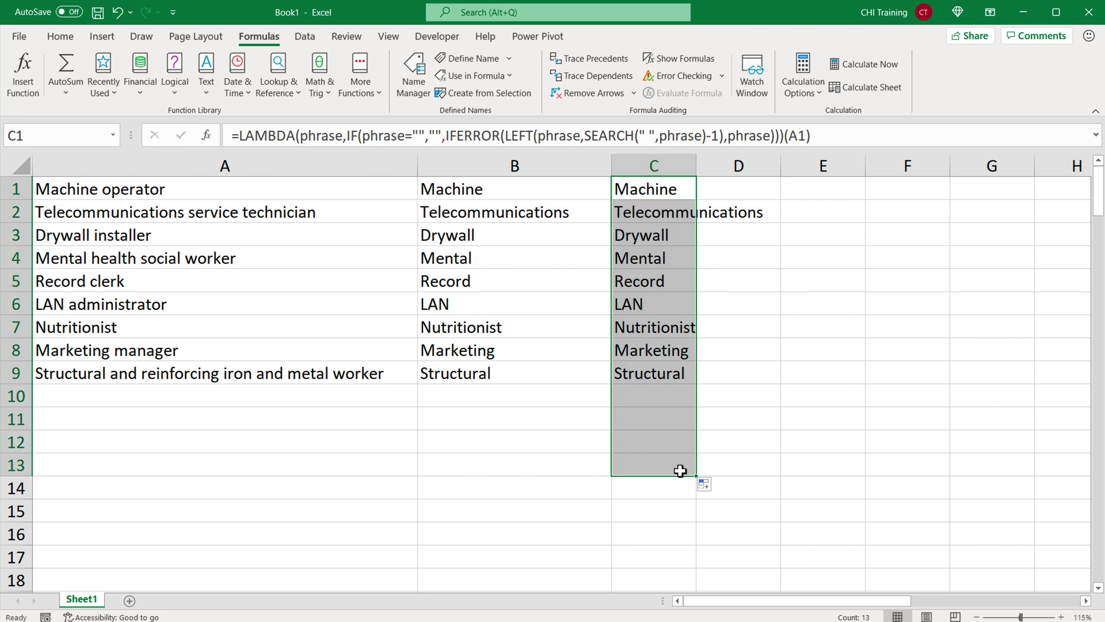
# Copy the LAMBDA expression in C1, including the equals sign but without the trailing (A1), keeping the cell's formula as it is
pyautogui.doubleClick(672, 194)
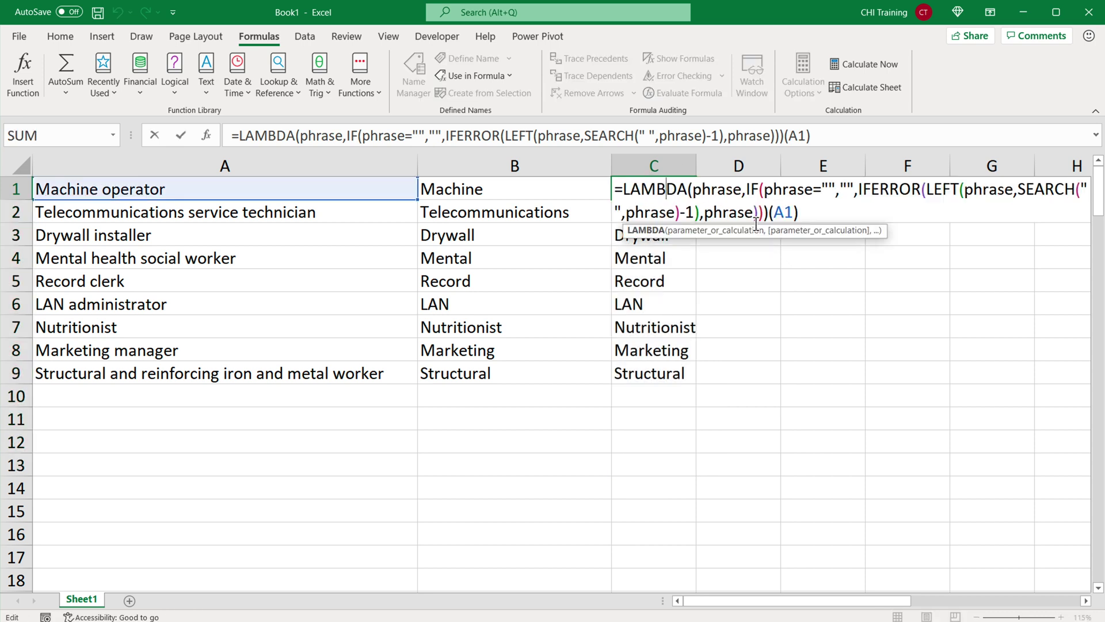
pyautogui.moveTo(774, 217); pyautogui.dragTo(609, 187)
pyautogui.hotkey('ctrl', 'c')
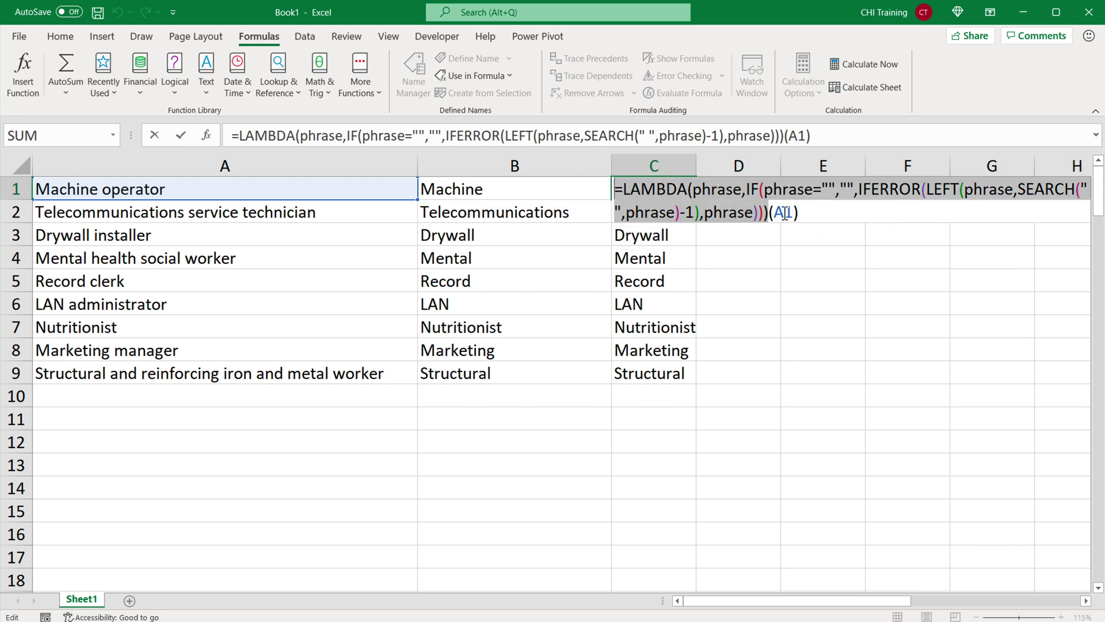
pyautogui.hotkey('ctrl', 'Return')
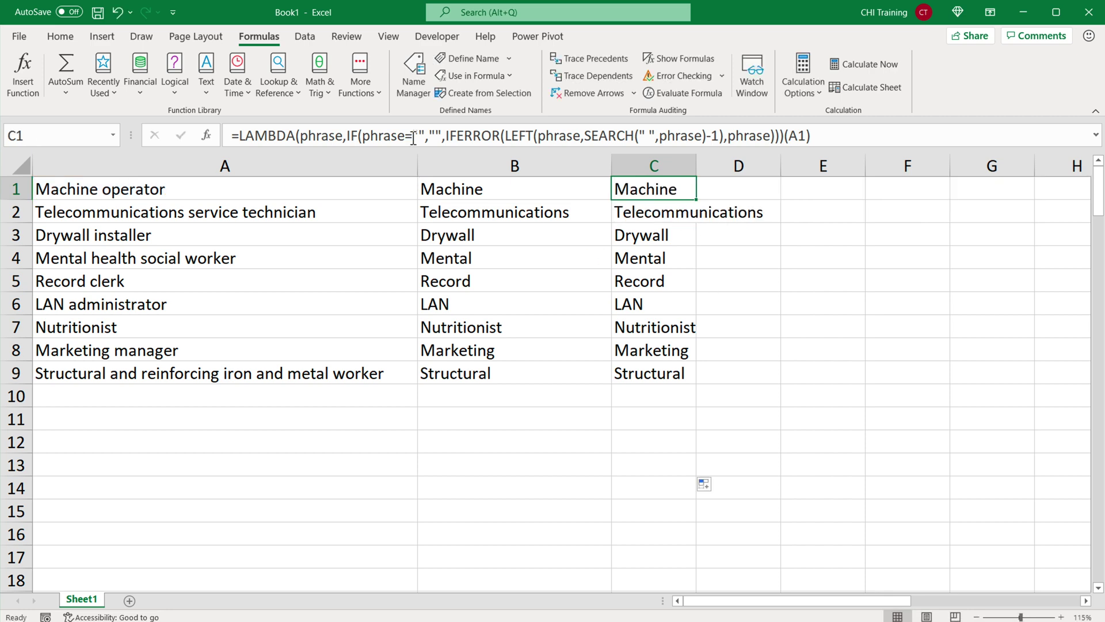
# Define a workbook-scoped name GETFIRSTWORD that refers to the copied LAMBDA formula
pyautogui.click(424, 99)
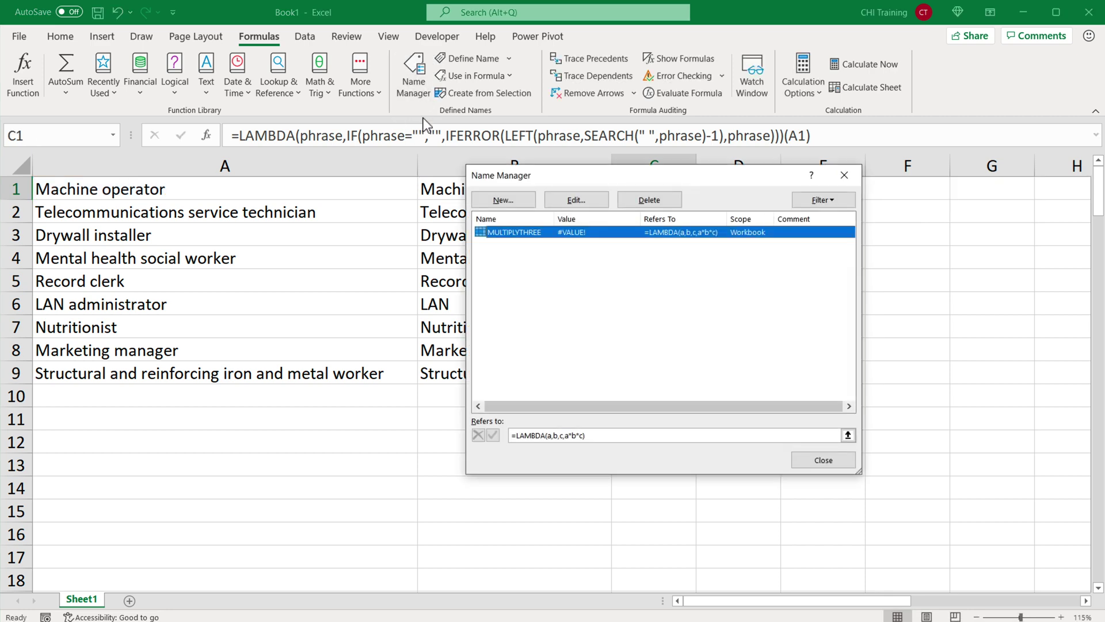
pyautogui.click(512, 210)
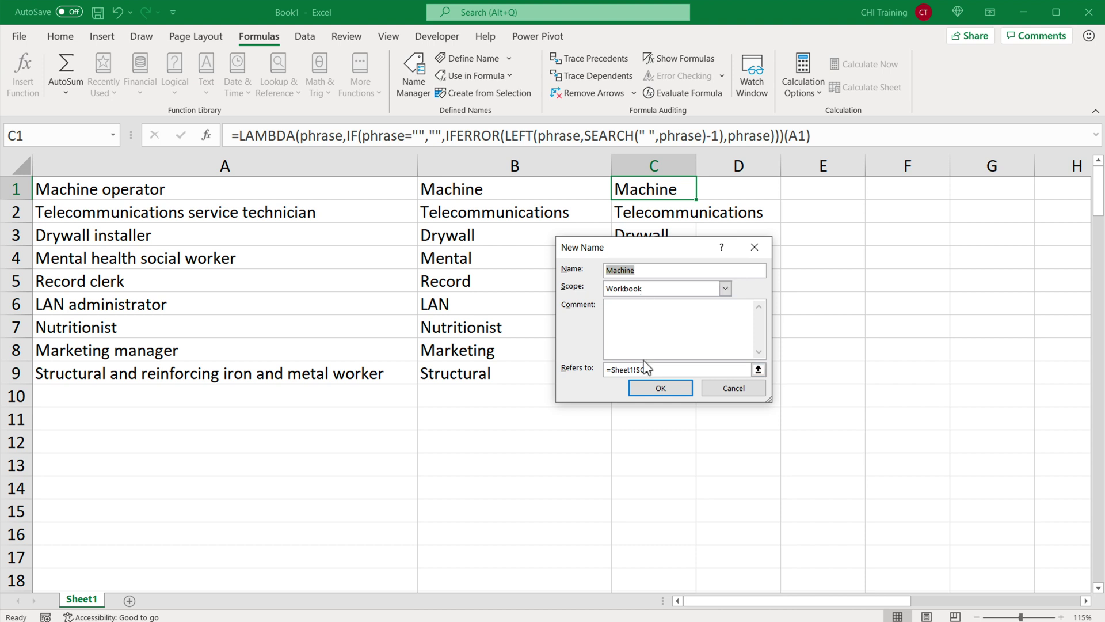
pyautogui.moveTo(654, 370); pyautogui.dragTo(524, 366)
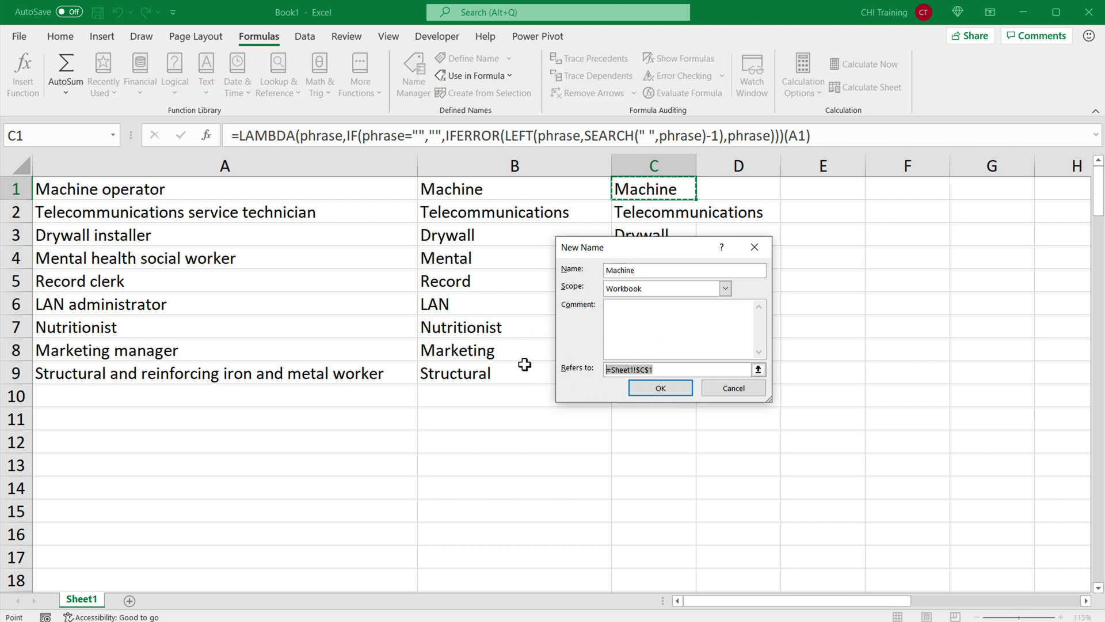
pyautogui.hotkey('ctrl', 'v')
pyautogui.hotkey('alt', 'n')
pyautogui.click(509, 264)
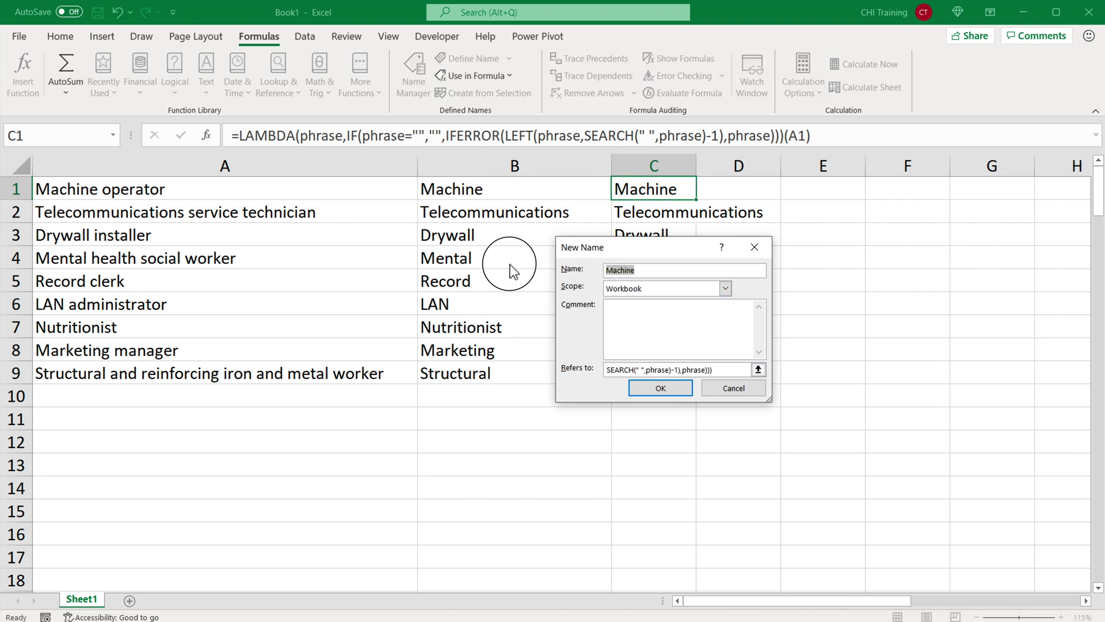
pyautogui.write('GETFIRSTWORD')
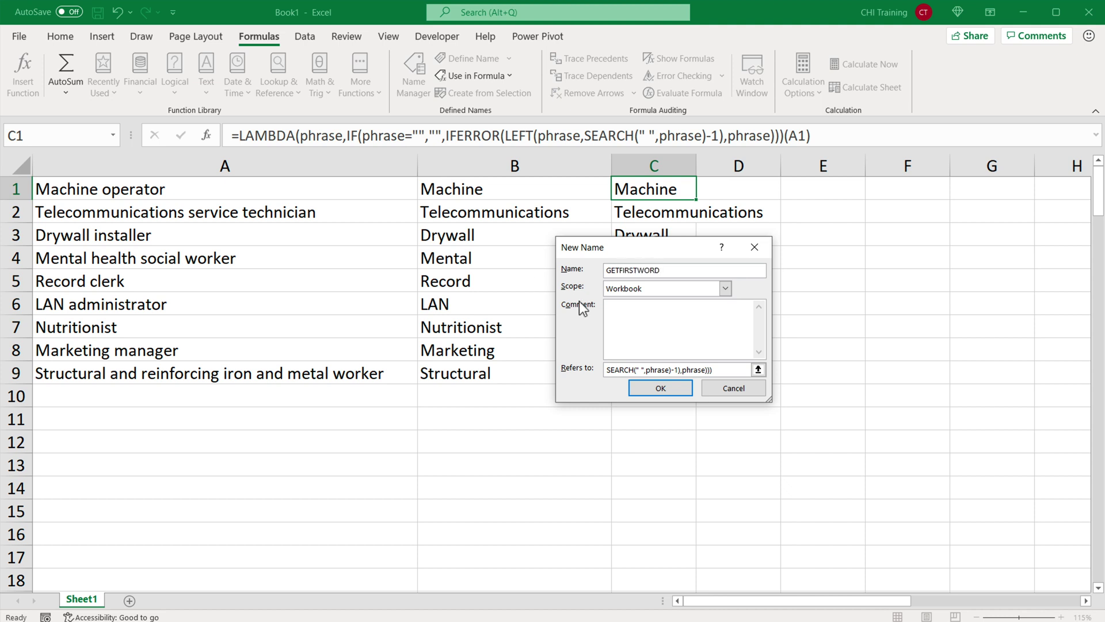
pyautogui.click(678, 387)
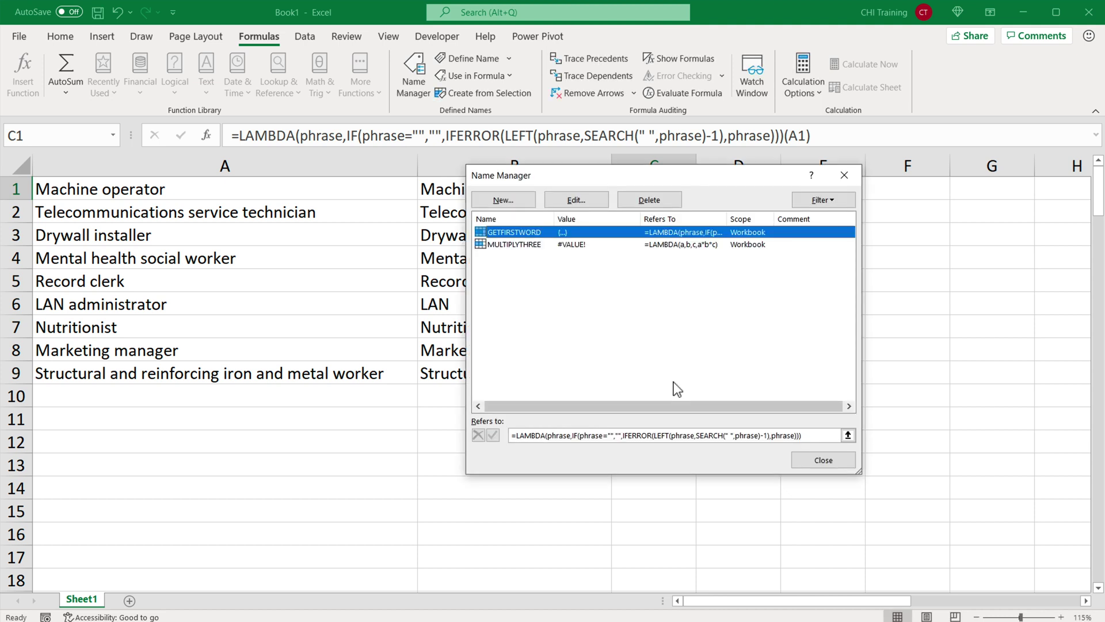
pyautogui.click(824, 460)
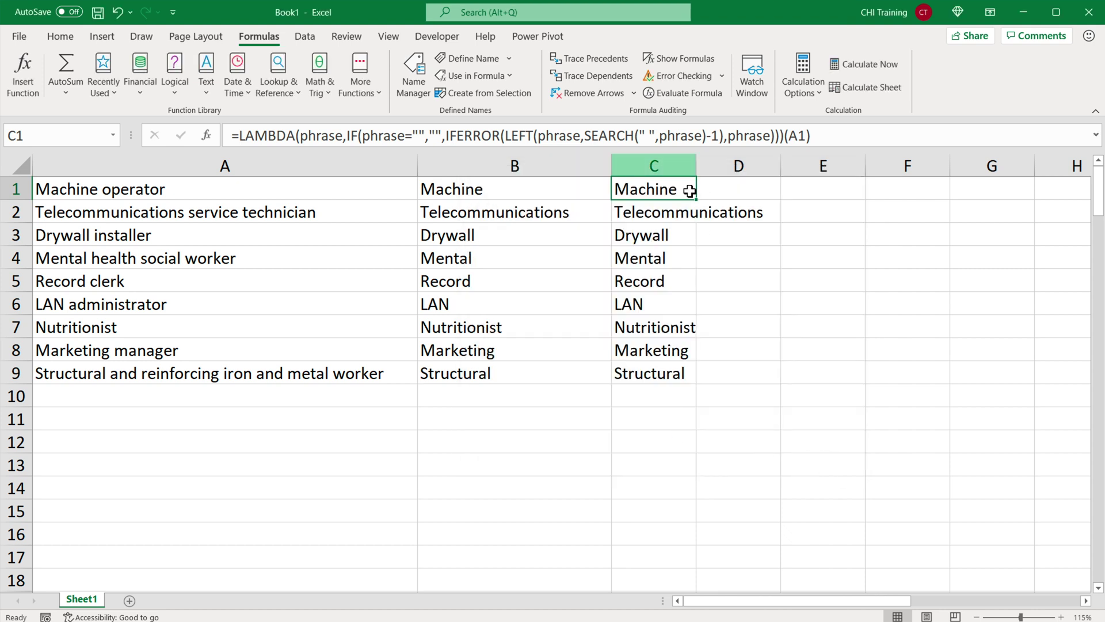
# Enter =GETFIRSTWORD(A1) in D1 to extract the first word with the named function, and select D1 again
pyautogui.click(736, 193)
pyautogui.write('=GET')
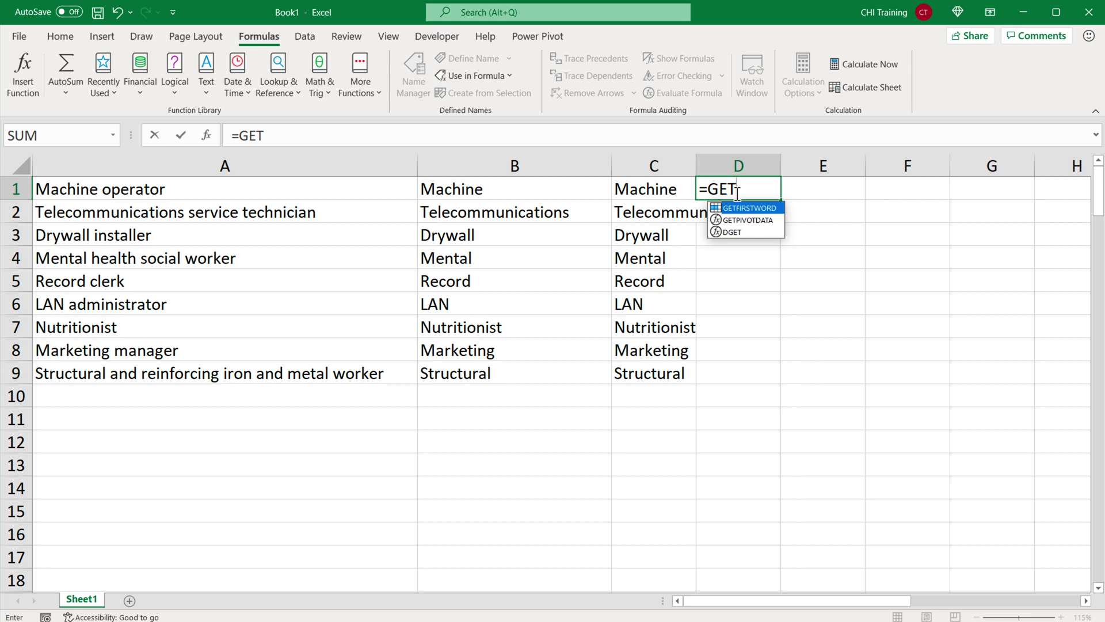
pyautogui.press('Tab')
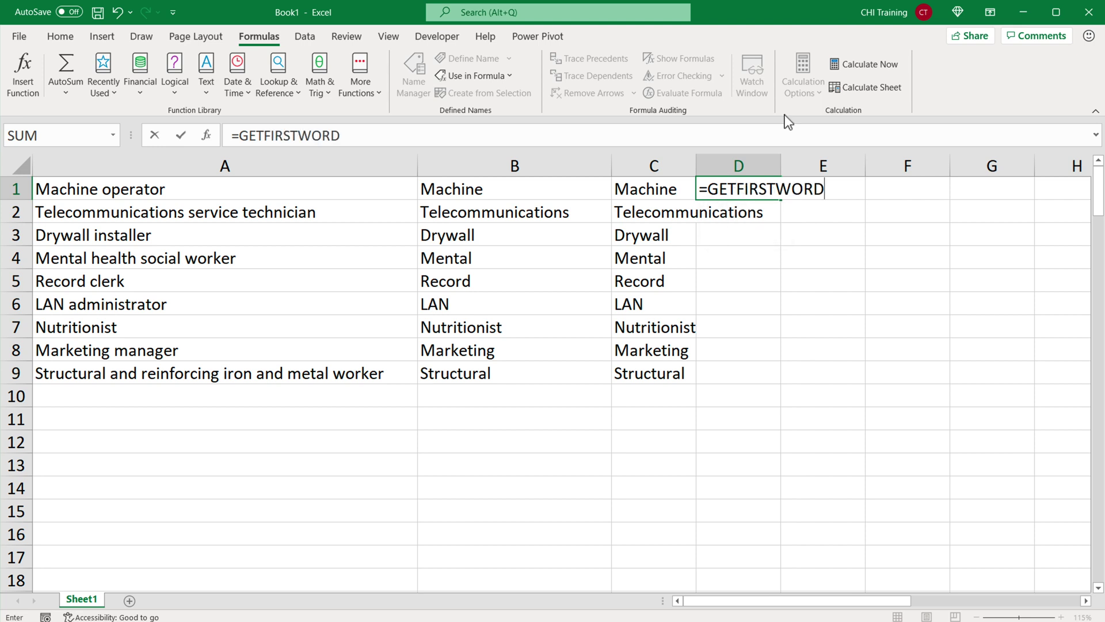
pyautogui.click(203, 196)
pyautogui.press('Return')
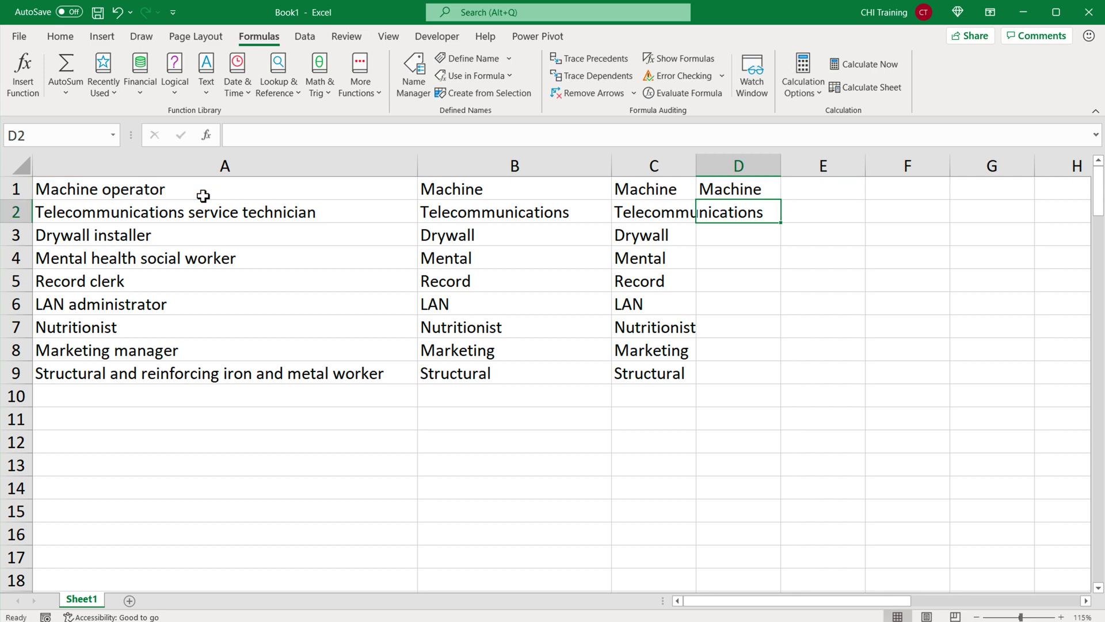
pyautogui.click(770, 188)
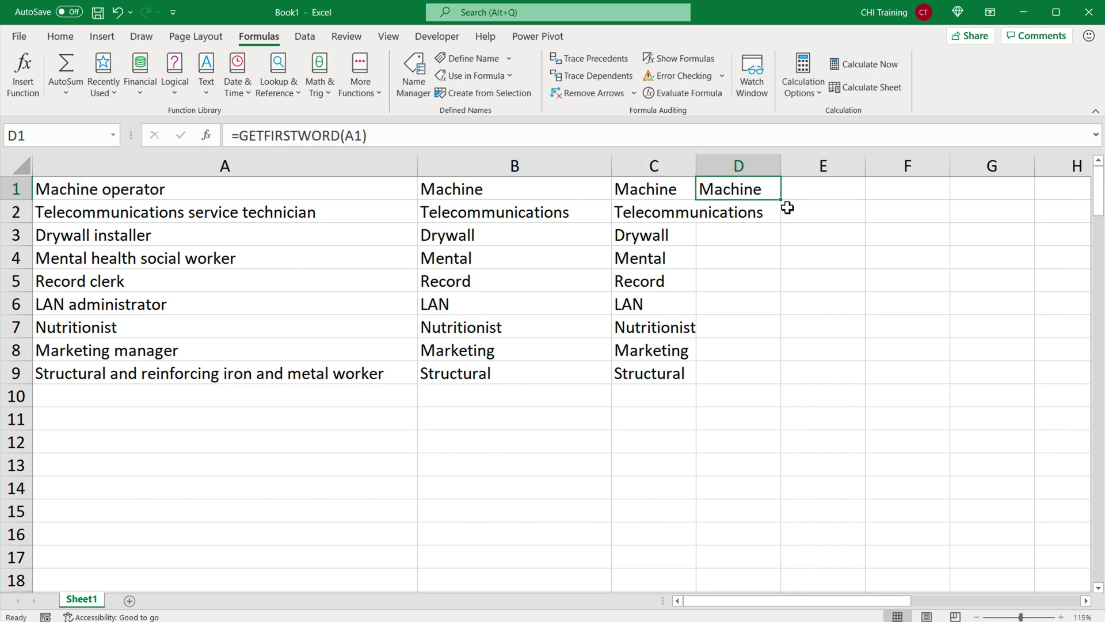
# Fill the GETFIRSTWORD formula from D1 down through D11, and delete columns B and C
pyautogui.moveTo(783, 205); pyautogui.dragTo(763, 424)
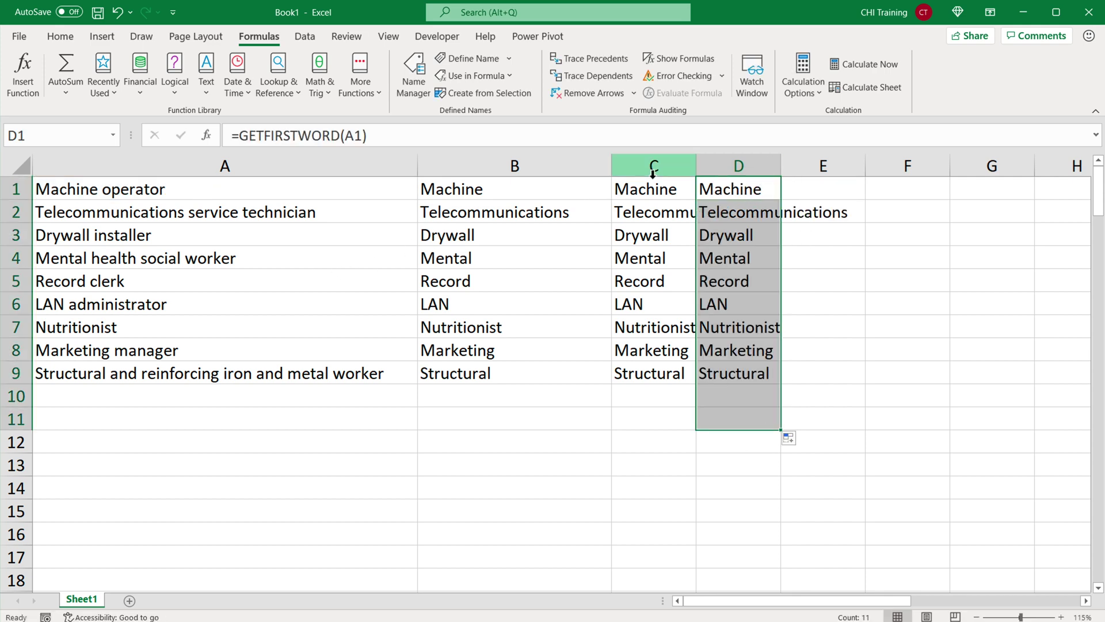
pyautogui.moveTo(644, 166); pyautogui.dragTo(536, 175)
pyautogui.rightClick(535, 172)
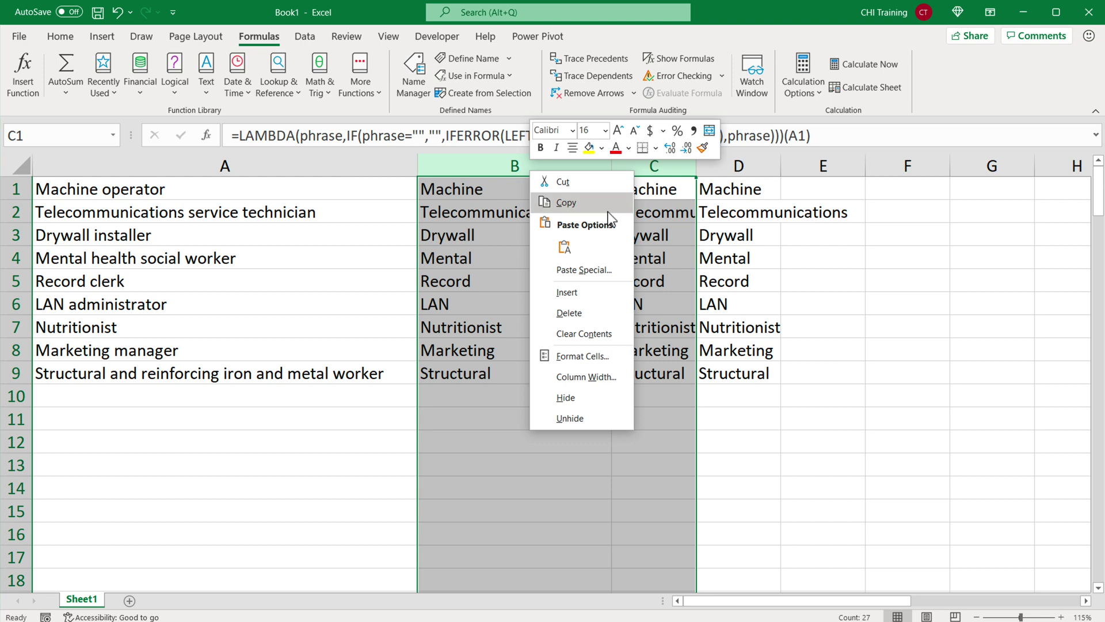
pyautogui.click(573, 314)
# Widen columns B and C equally, and review the GETFIRSTWORD formula in B1 without changing it
pyautogui.moveTo(502, 166); pyautogui.dragTo(664, 173)
pyautogui.doubleClick(511, 189)
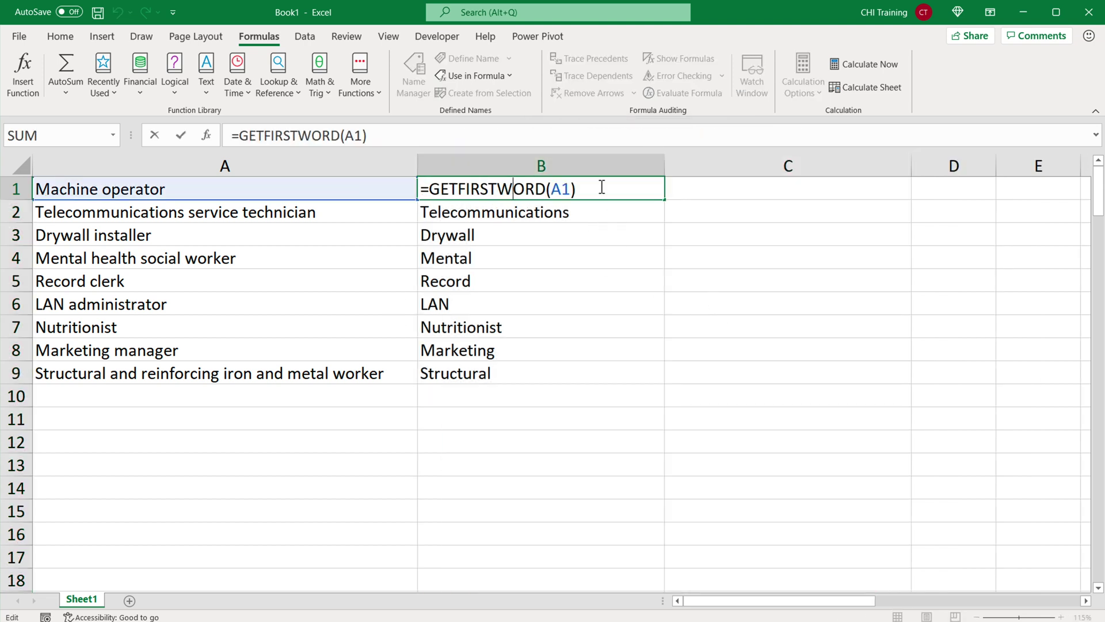
pyautogui.press('End')
pyautogui.press('Return')
# Enter =GETLASTROW(A:A) in C1 as a call to a custom function covering all of column A
pyautogui.click(729, 195)
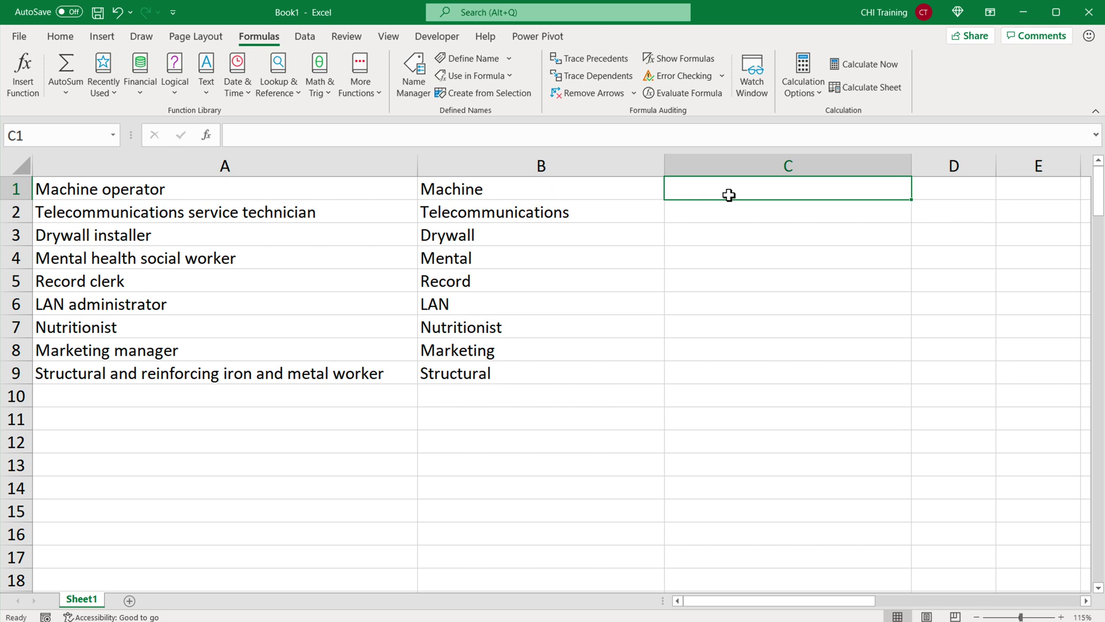
pyautogui.write('=')
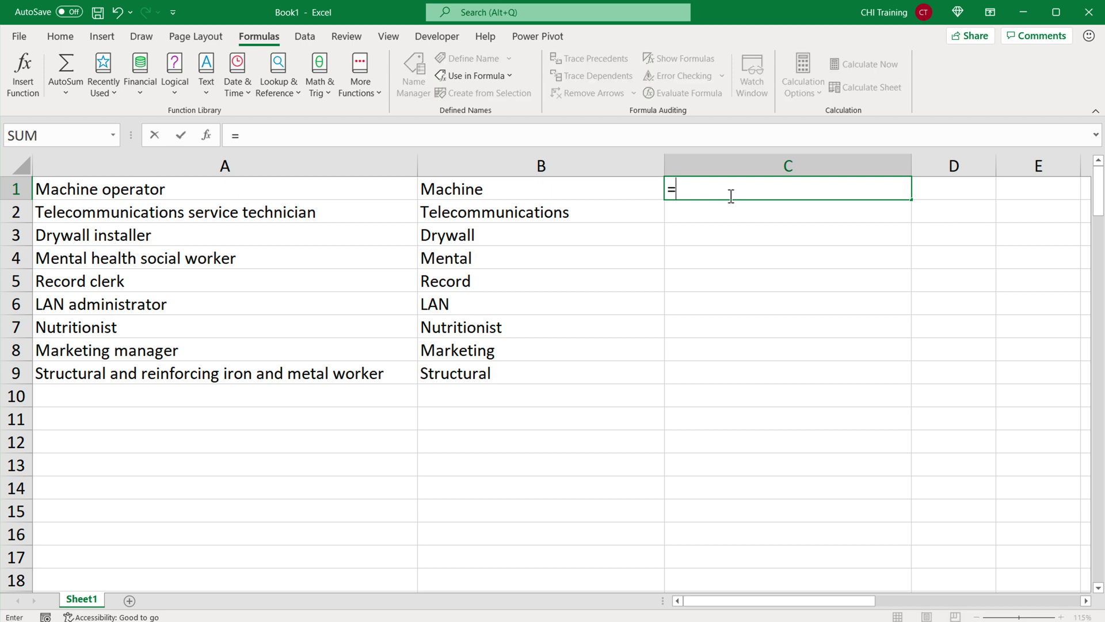
pyautogui.write('GETLASTROW')
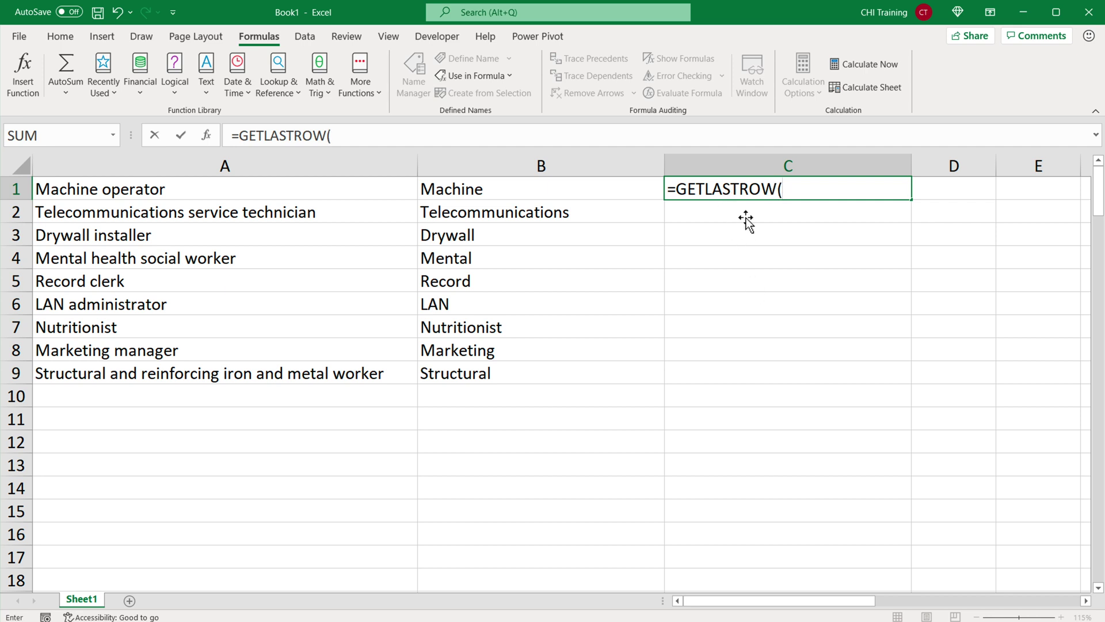
pyautogui.click(226, 165)
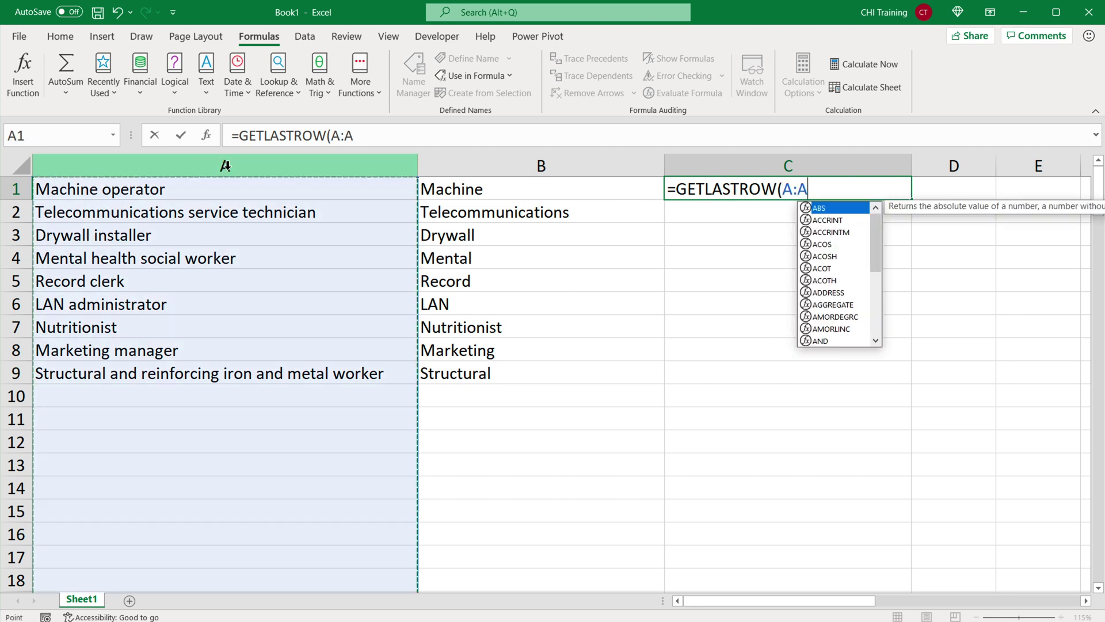
pyautogui.write(')')
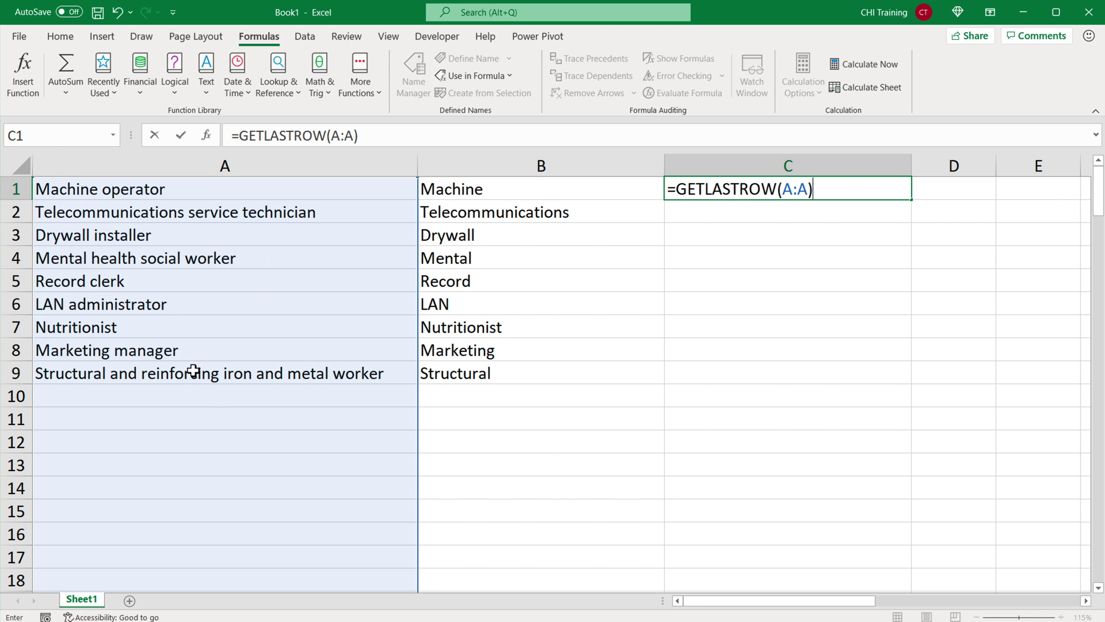
pyautogui.press('Return')
# Clear the job titles in A4 and A6 to leave gaps in the list, and select C1
pyautogui.click(199, 259)
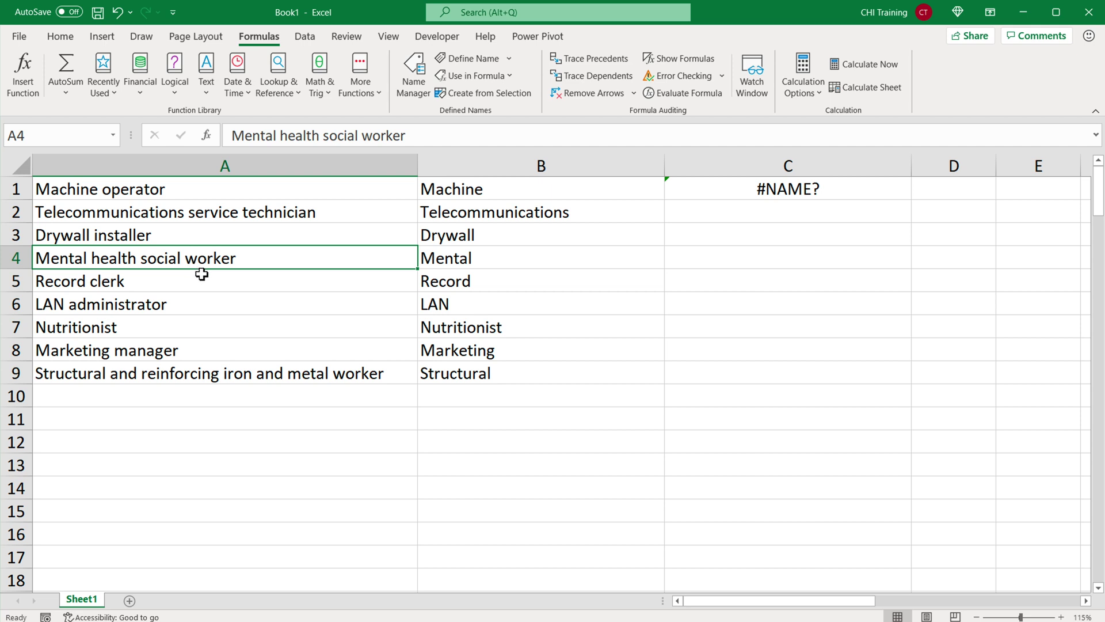
pyautogui.press('BackSpace')
pyautogui.click(183, 309)
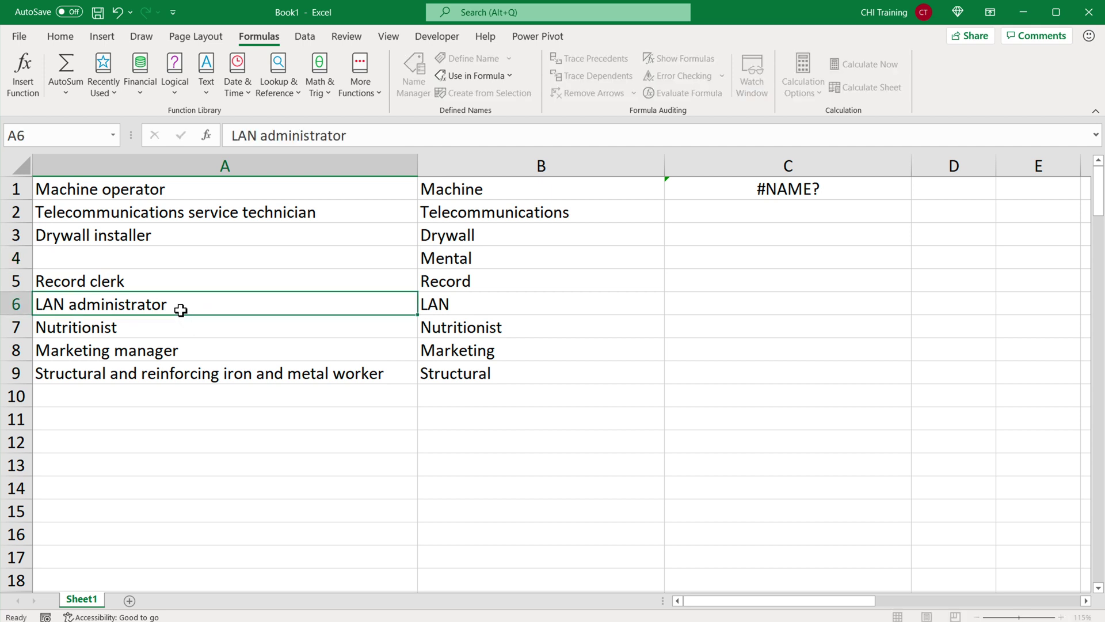
pyautogui.press('BackSpace')
pyautogui.click(194, 449)
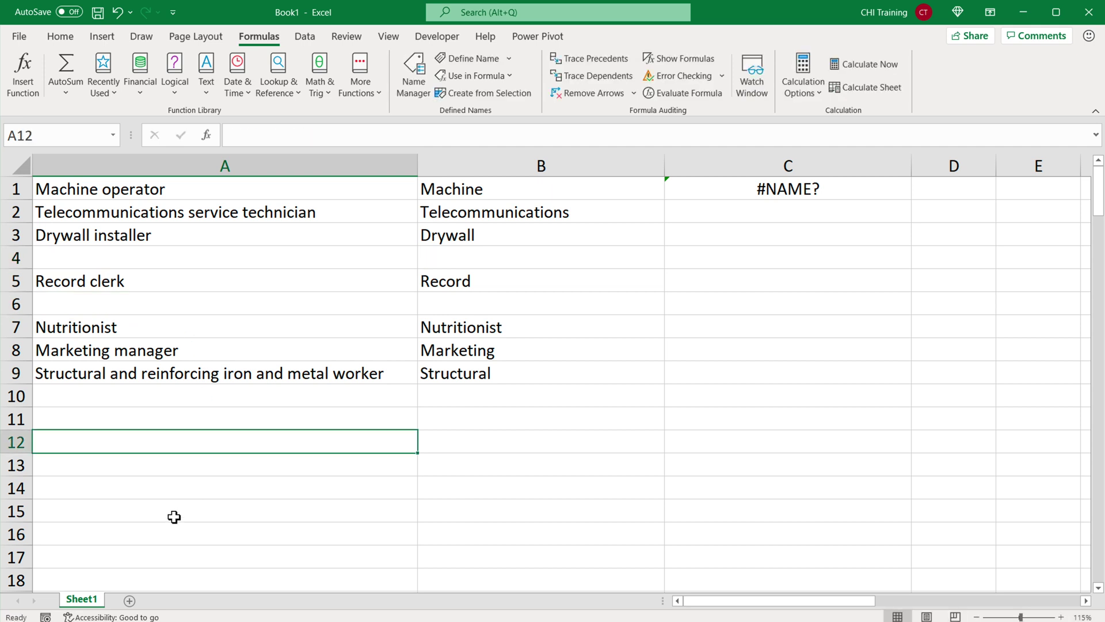
pyautogui.click(92, 377)
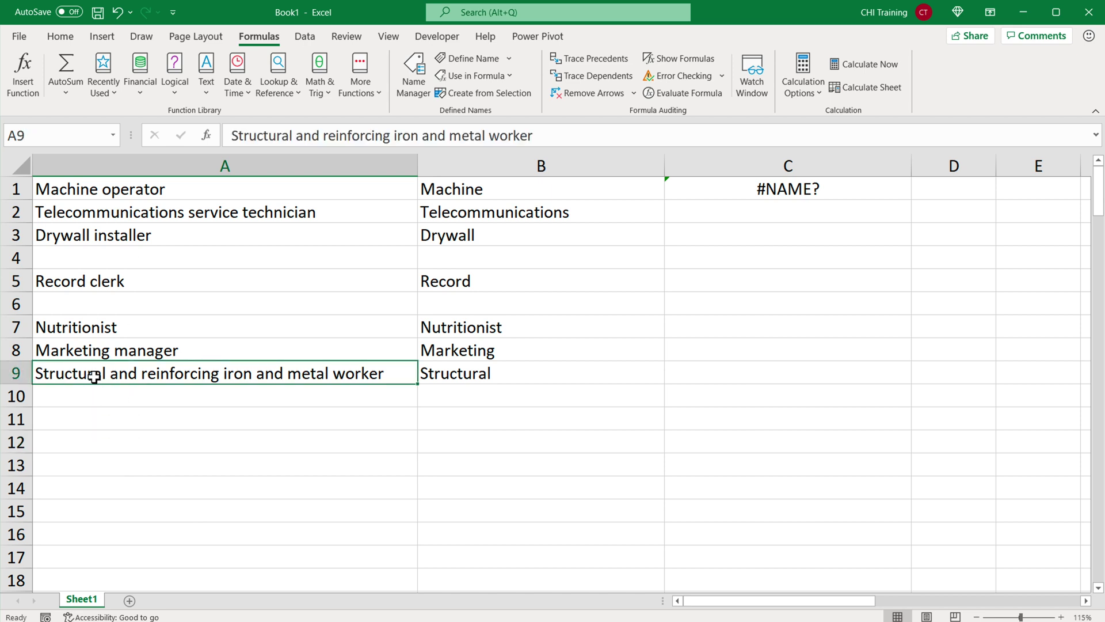
pyautogui.click(735, 192)
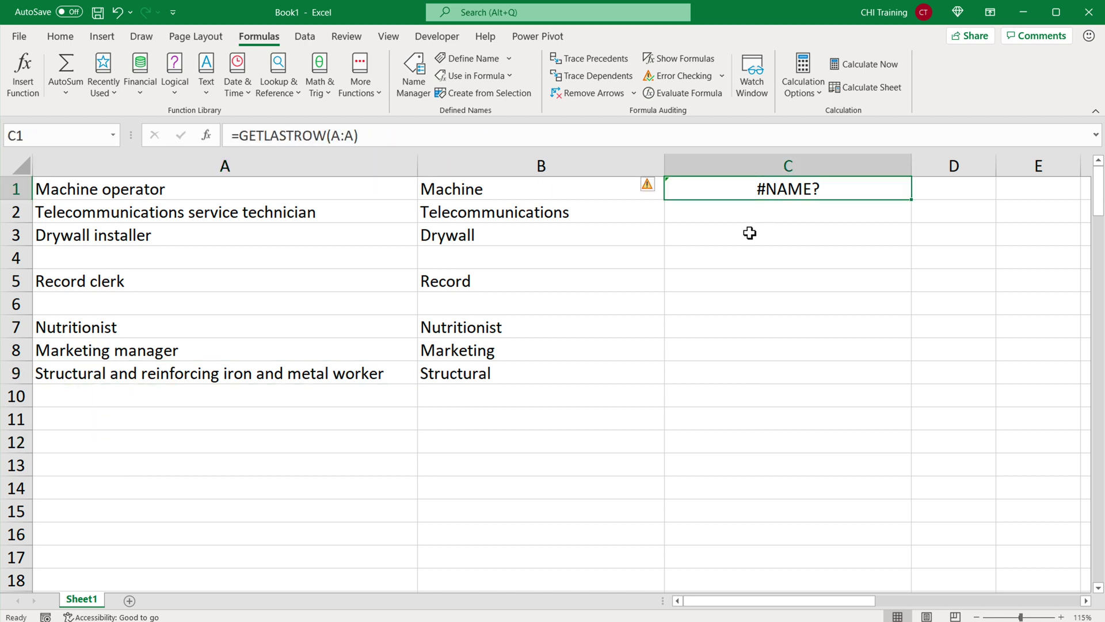
# Enter =XMATCH("*?*",A:A,2,-1) in C4, using wildcard matching and a last-to-first search to find column A's last text row
pyautogui.click(731, 265)
pyautogui.write('=XMA')
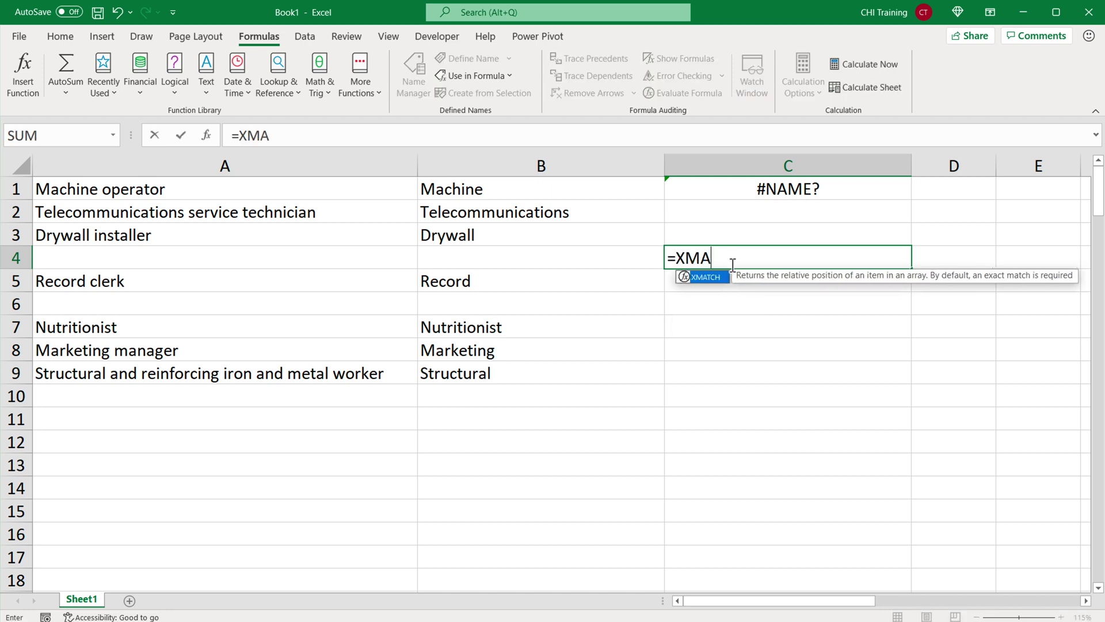
pyautogui.press('Tab')
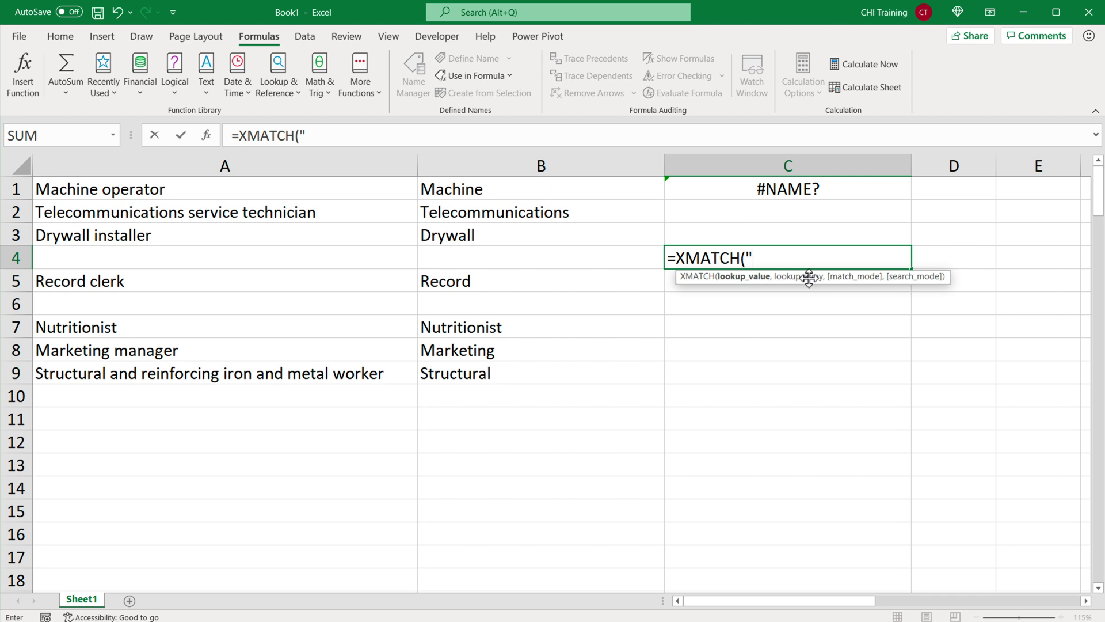
pyautogui.write('"*?*",')
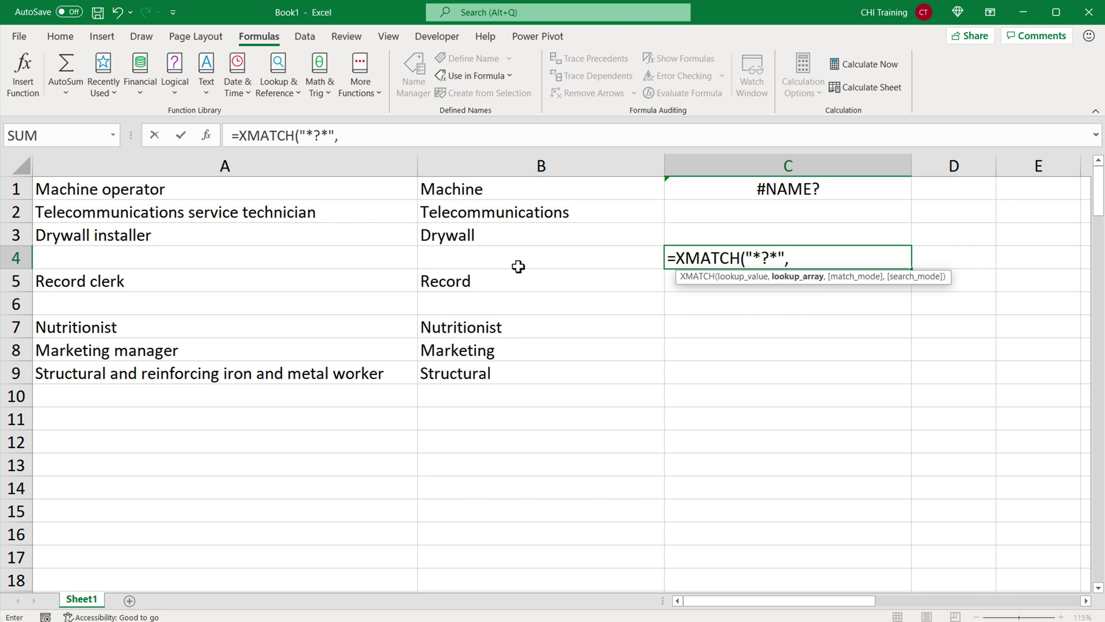
pyautogui.click(223, 173)
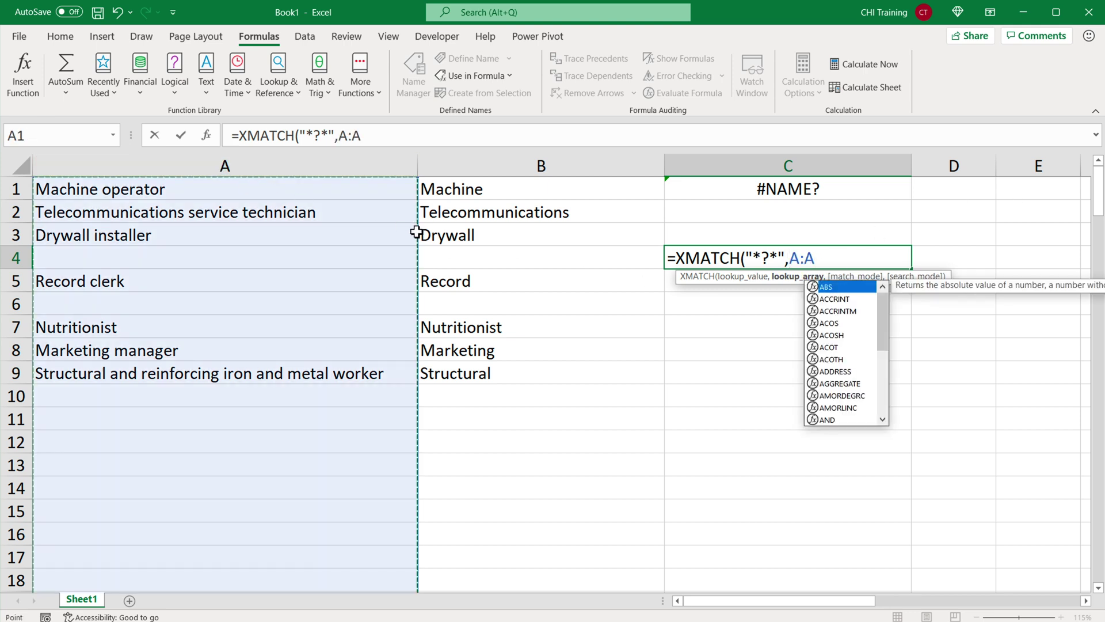
pyautogui.write(',')
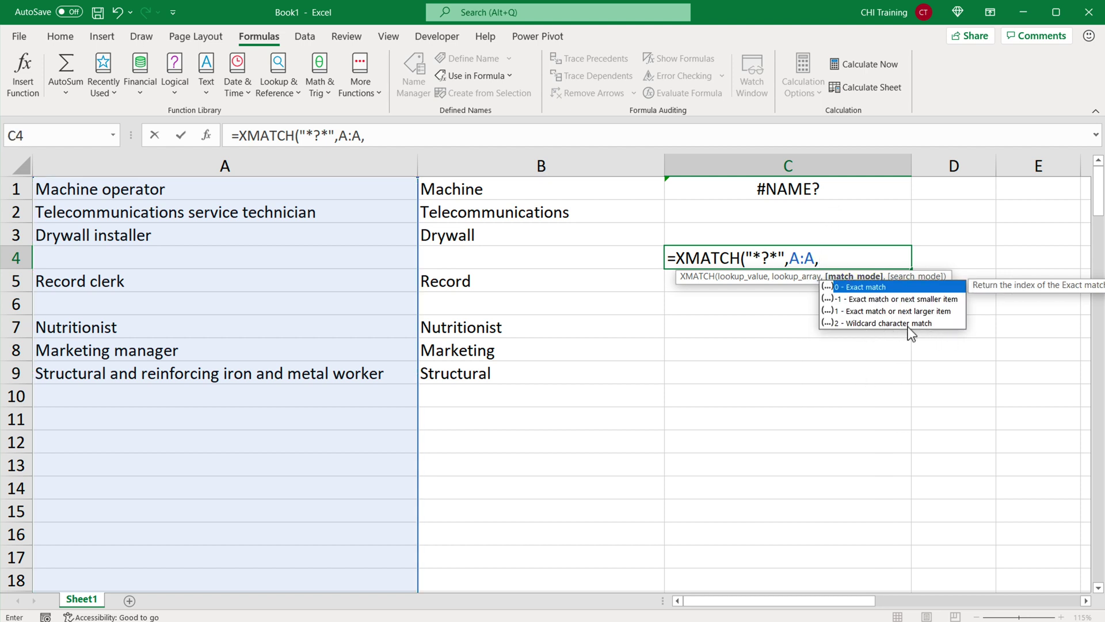
pyautogui.write('2,')
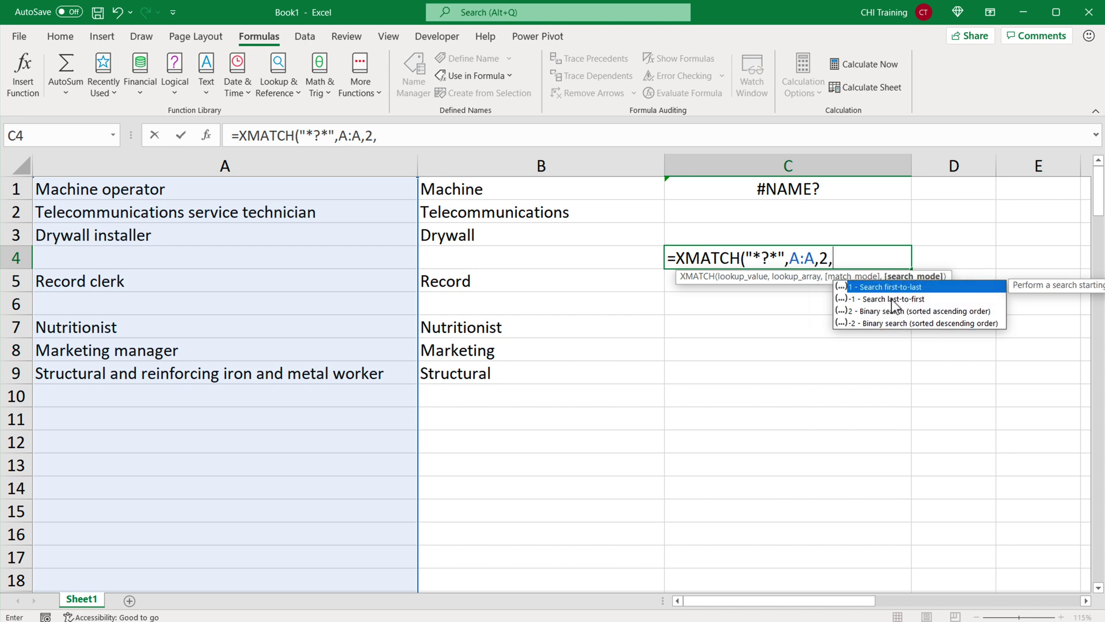
pyautogui.doubleClick(894, 299)
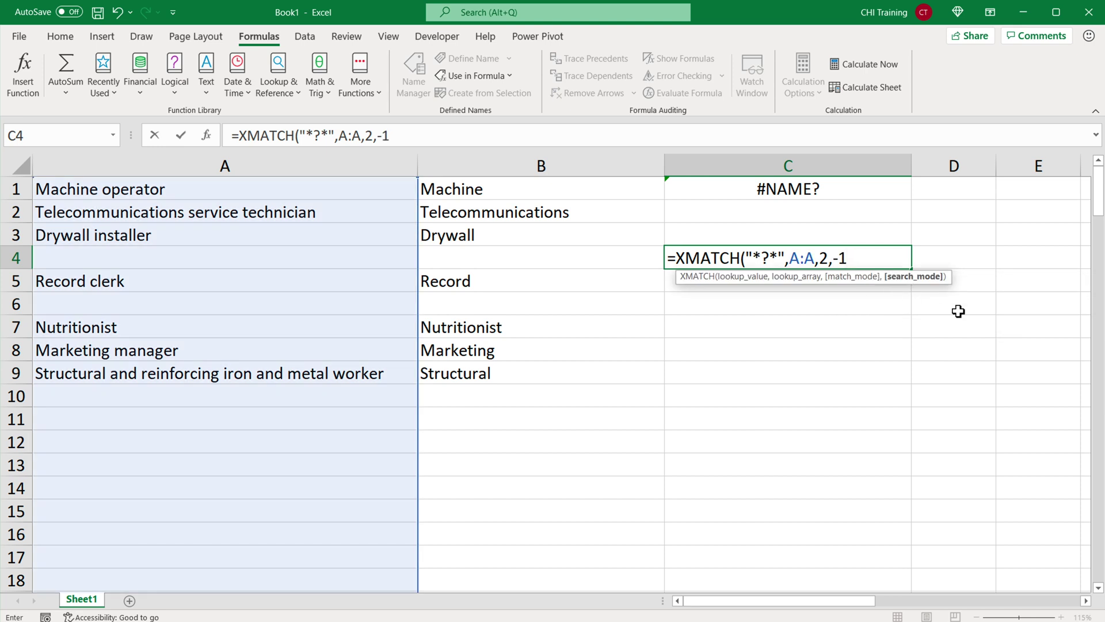
pyautogui.write(')')
pyautogui.press('Return')
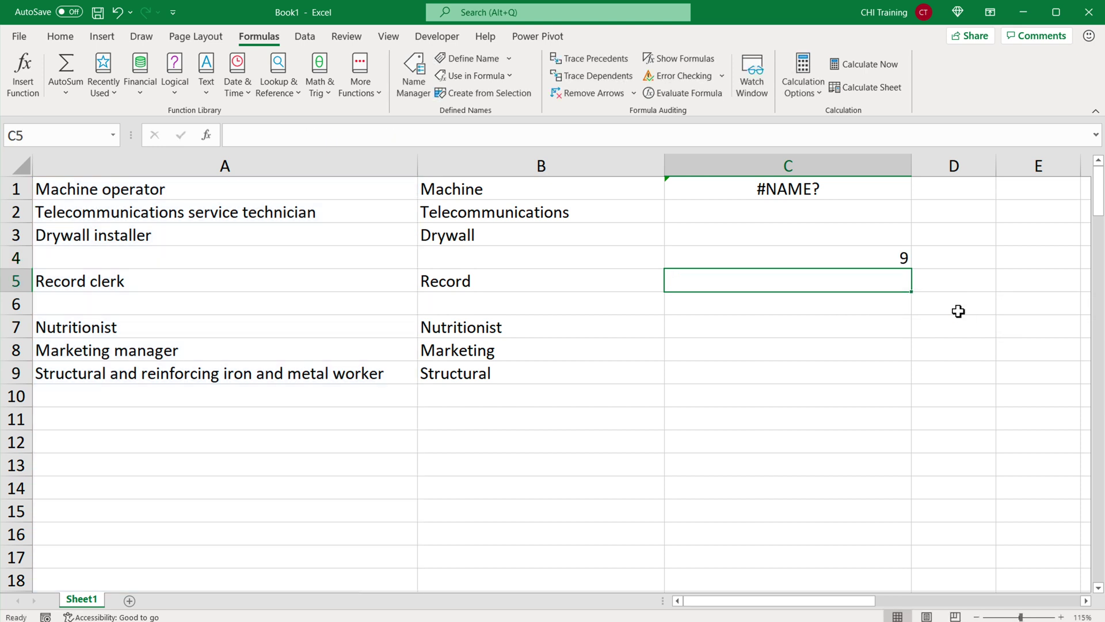
# Copy the XMATCH expression in C4 without its equals sign, keeping the cell's formula as it is
pyautogui.click(797, 266)
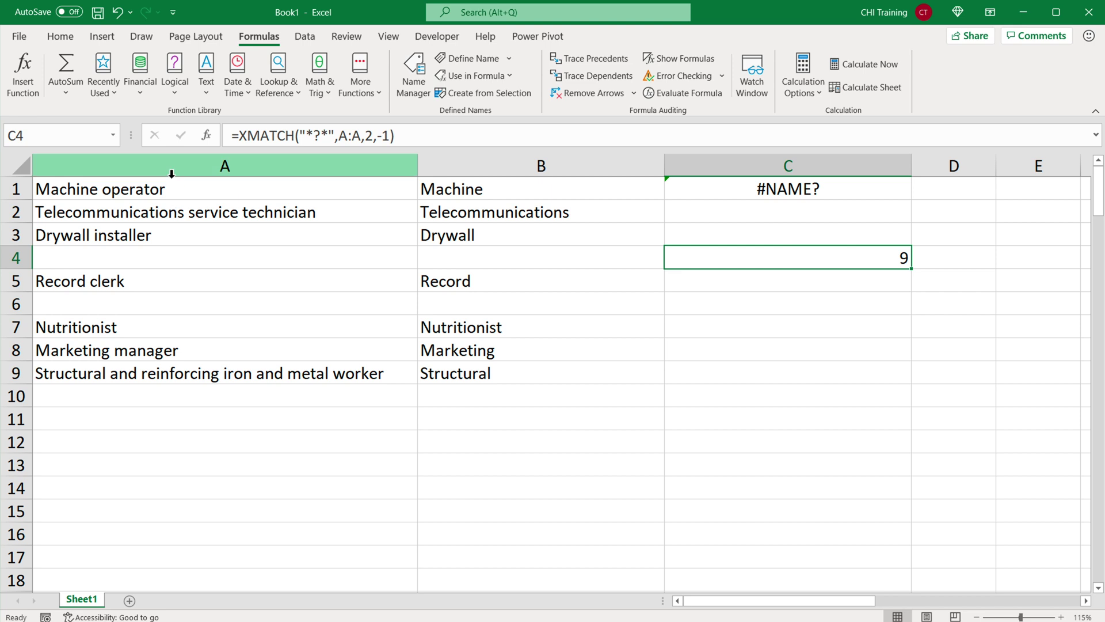
pyautogui.click(92, 374)
pyautogui.doubleClick(802, 262)
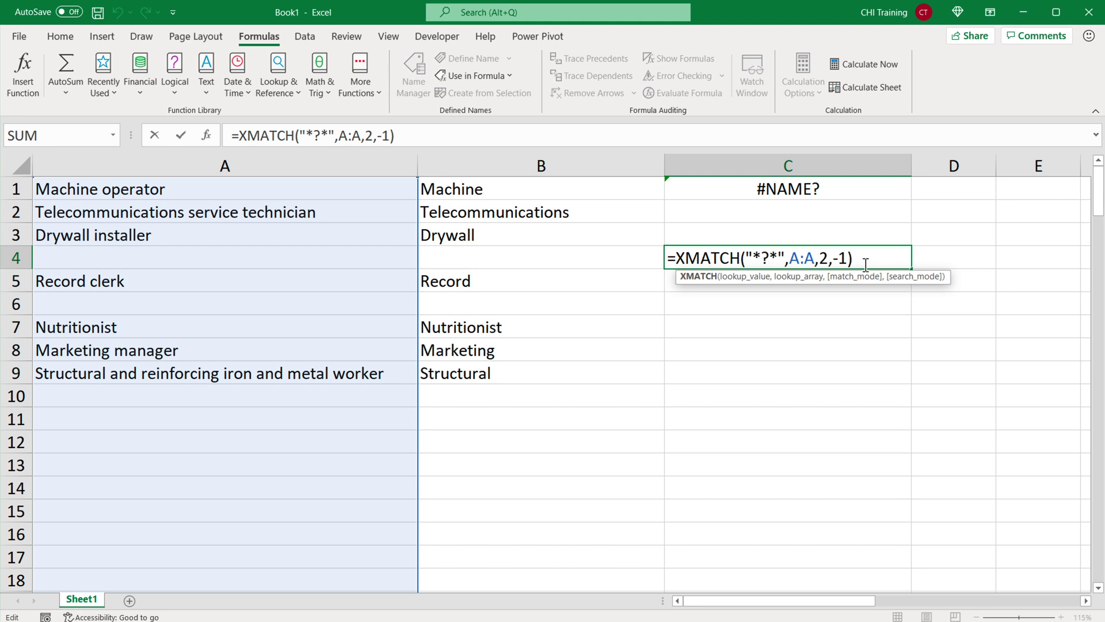
pyautogui.moveTo(865, 262); pyautogui.dragTo(686, 258)
pyautogui.hotkey('ctrl', 'c')
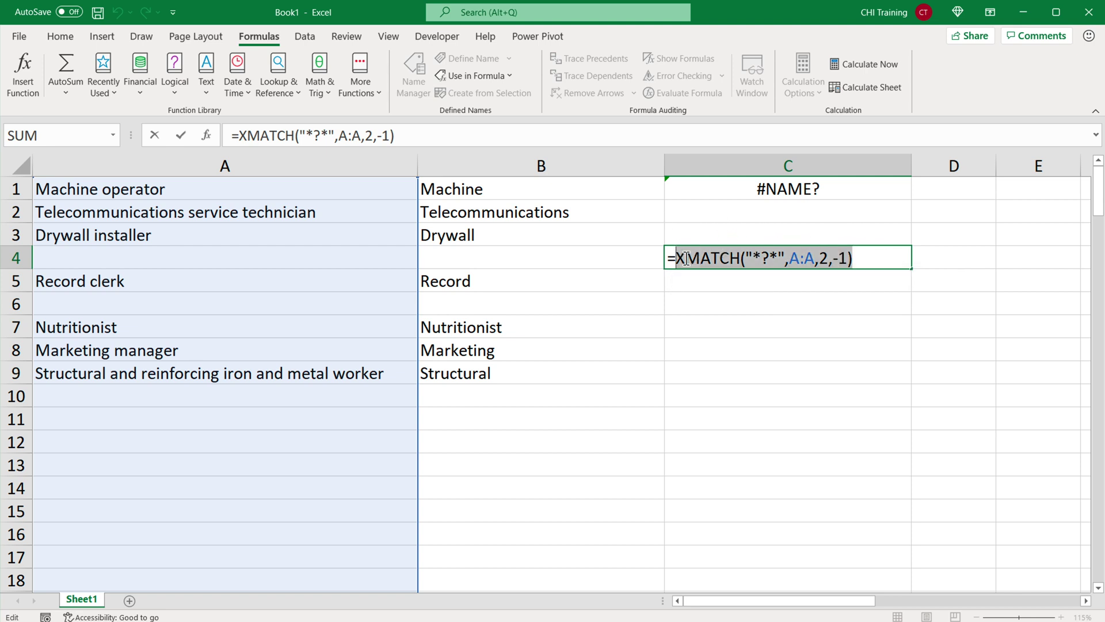
pyautogui.hotkey('ctrl', 'Return')
# Write a LAMBDA formula in C6 with the parameter columnorrange and the copied XMATCH expression as its calculation, leaving the cell in edit mode
pyautogui.click(726, 308)
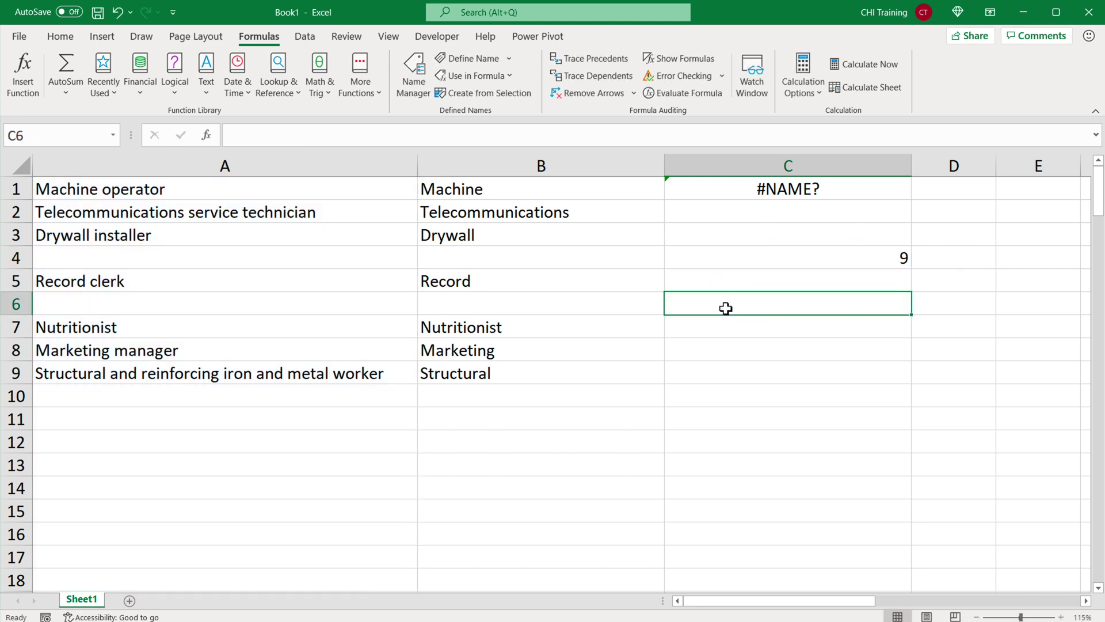
pyautogui.write('=')
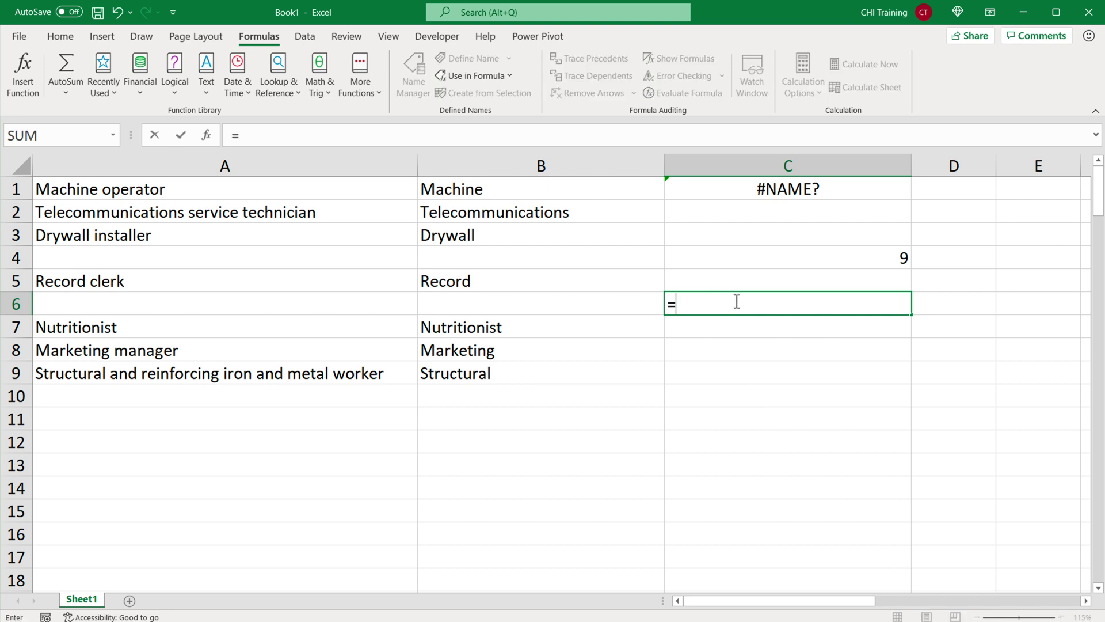
pyautogui.write('LA')
pyautogui.press('Tab')
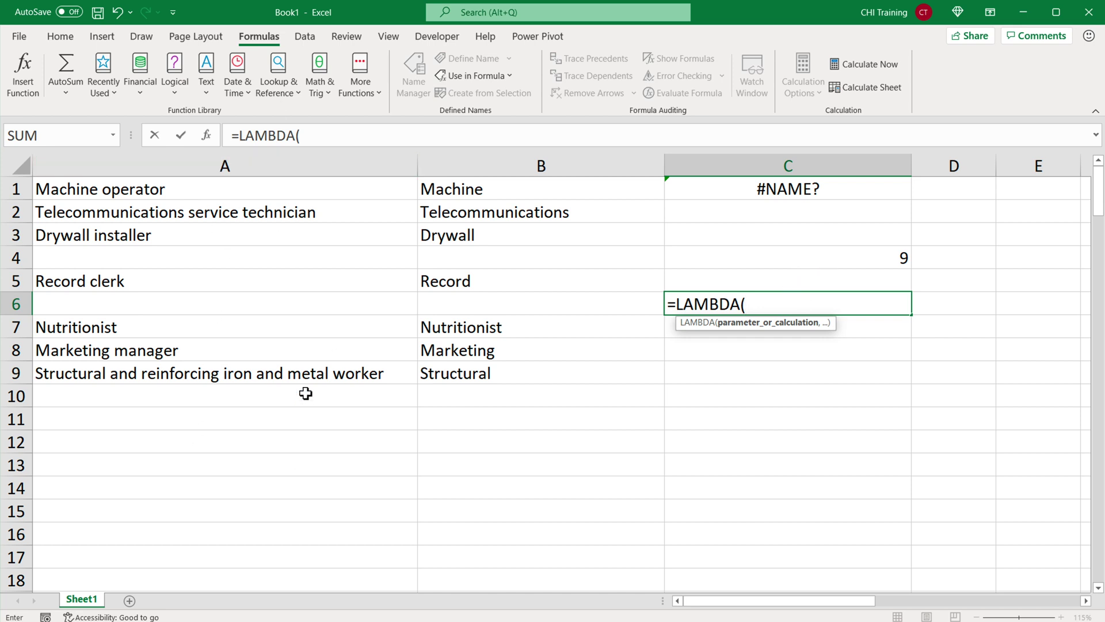
pyautogui.write('colu')
pyautogui.press('BackSpace')
pyautogui.write('mnorrange')
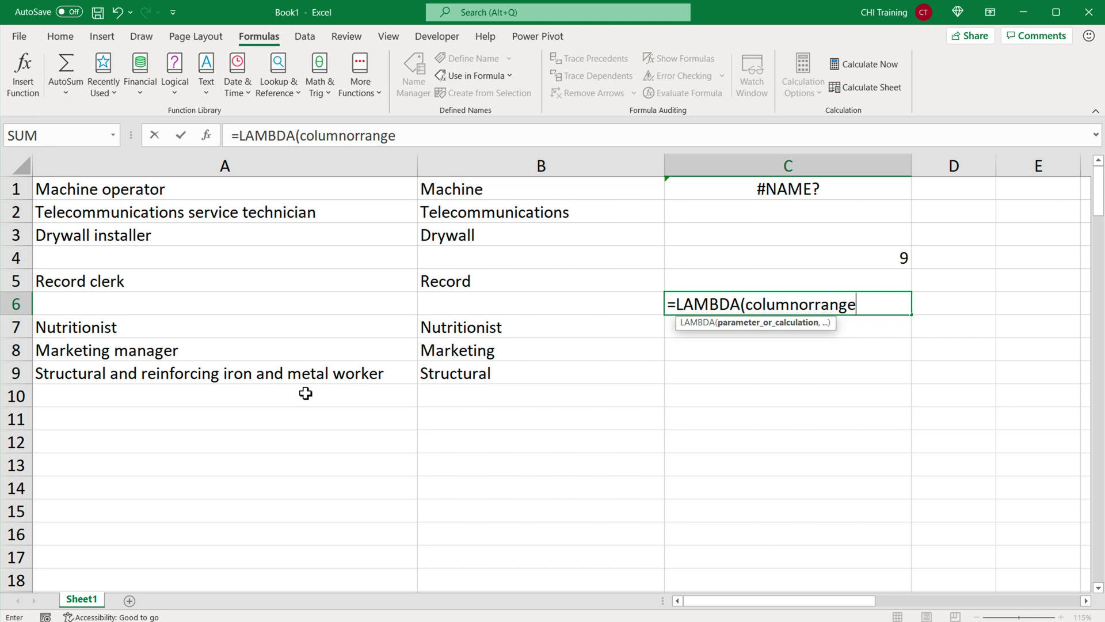
pyautogui.write(',')
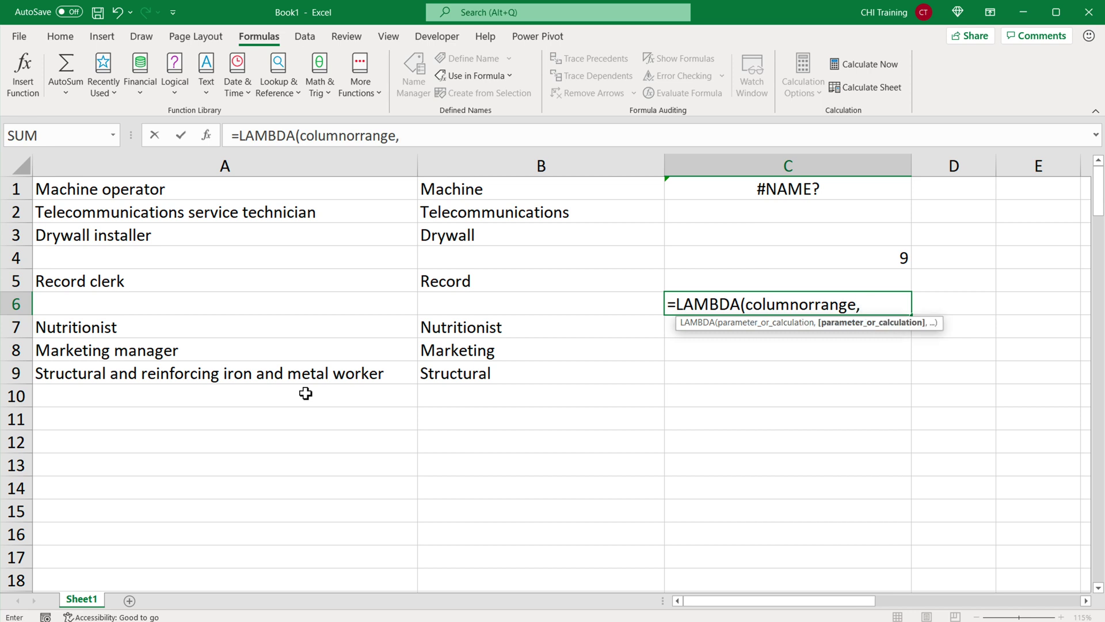
pyautogui.hotkey('ctrl', 'v')
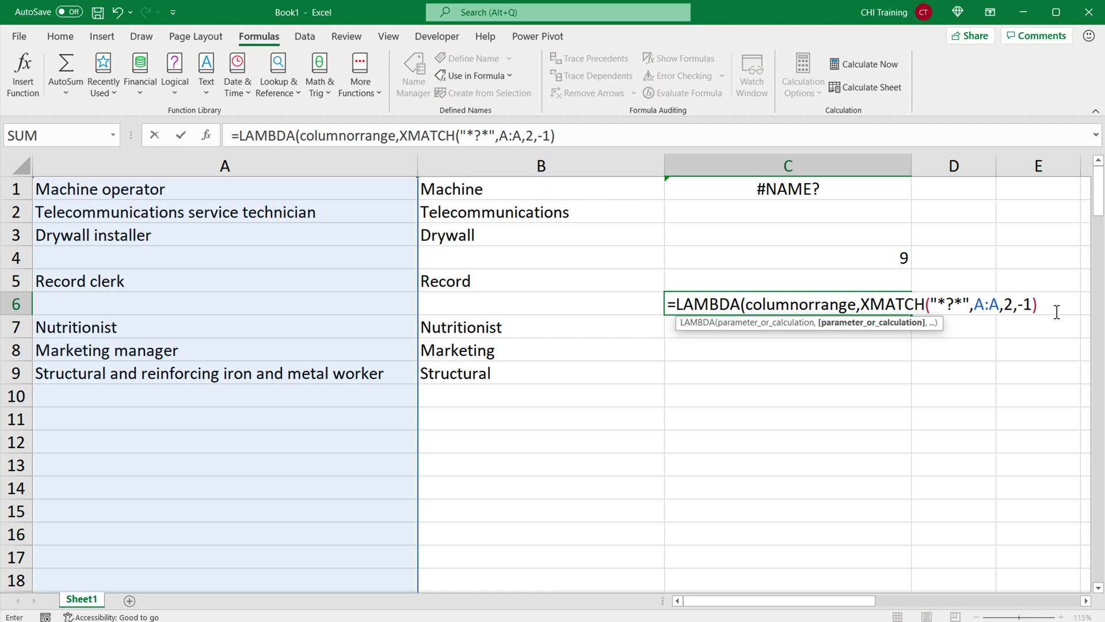
pyautogui.write(')')
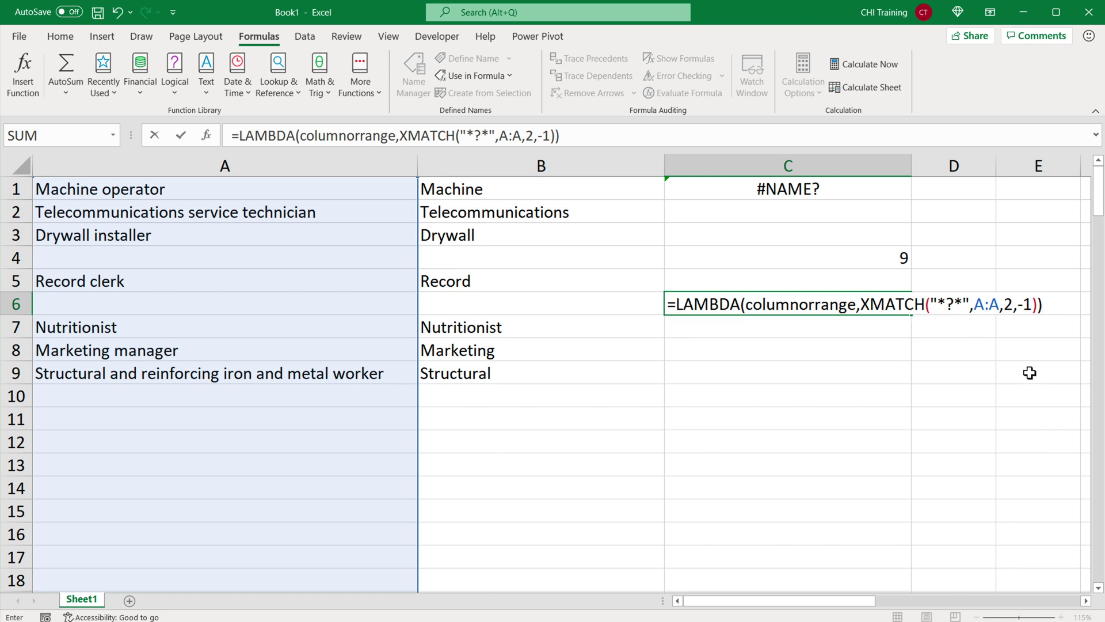
# Replace A:A in the C6 LAMBDA's XMATCH with the parameter columnorrange, and place the insertion point at the formula's end
pyautogui.moveTo(977, 305); pyautogui.dragTo(1001, 305)
pyautogui.doubleClick(815, 305)
pyautogui.hotkey('ctrl', 'c')
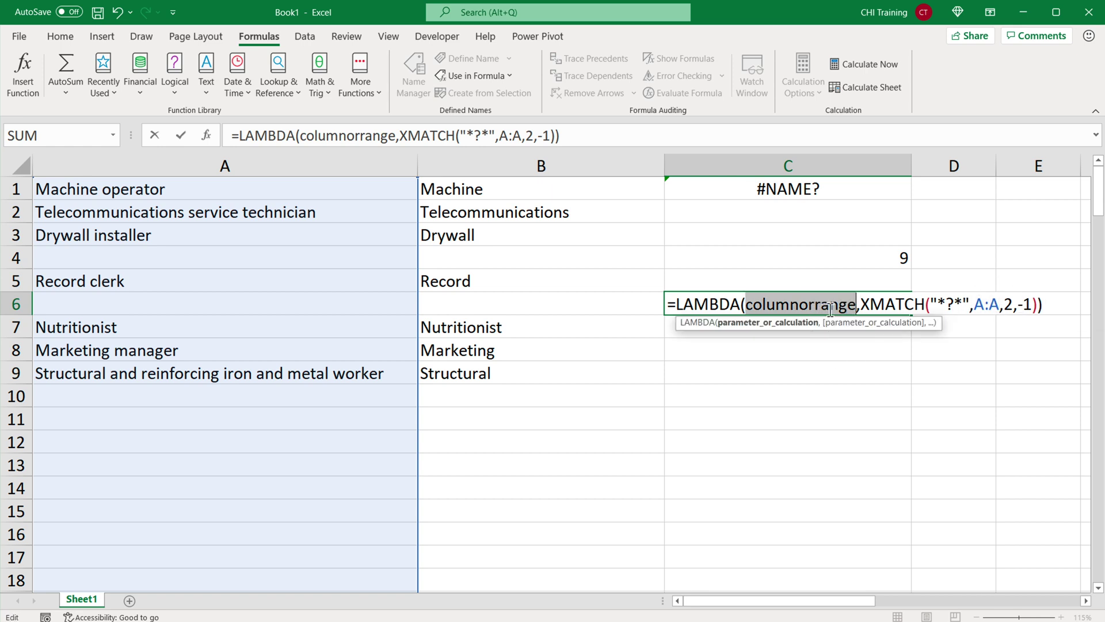
pyautogui.doubleClick(984, 311)
pyautogui.moveTo(985, 311); pyautogui.dragTo(982, 308)
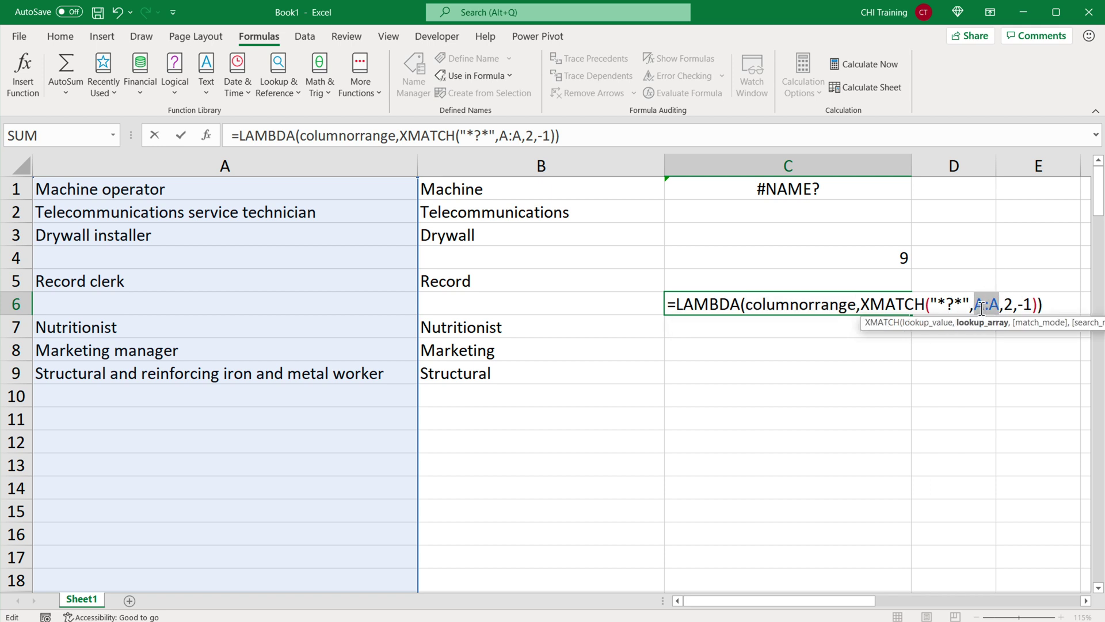
pyautogui.hotkey('ctrl', 'v')
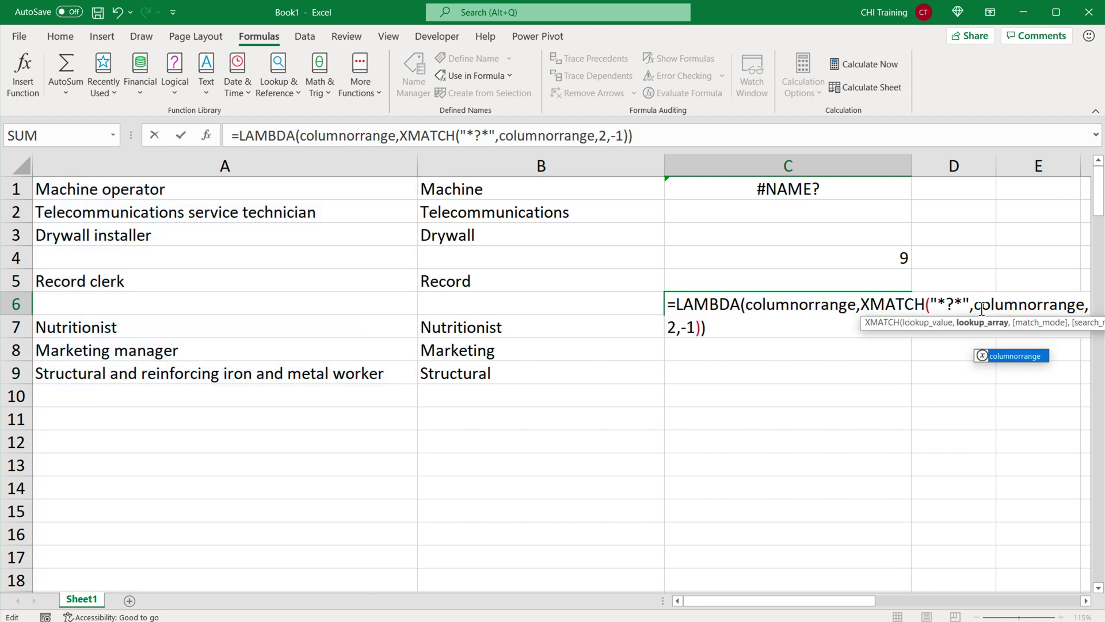
pyautogui.click(1086, 601)
pyautogui.click(753, 304)
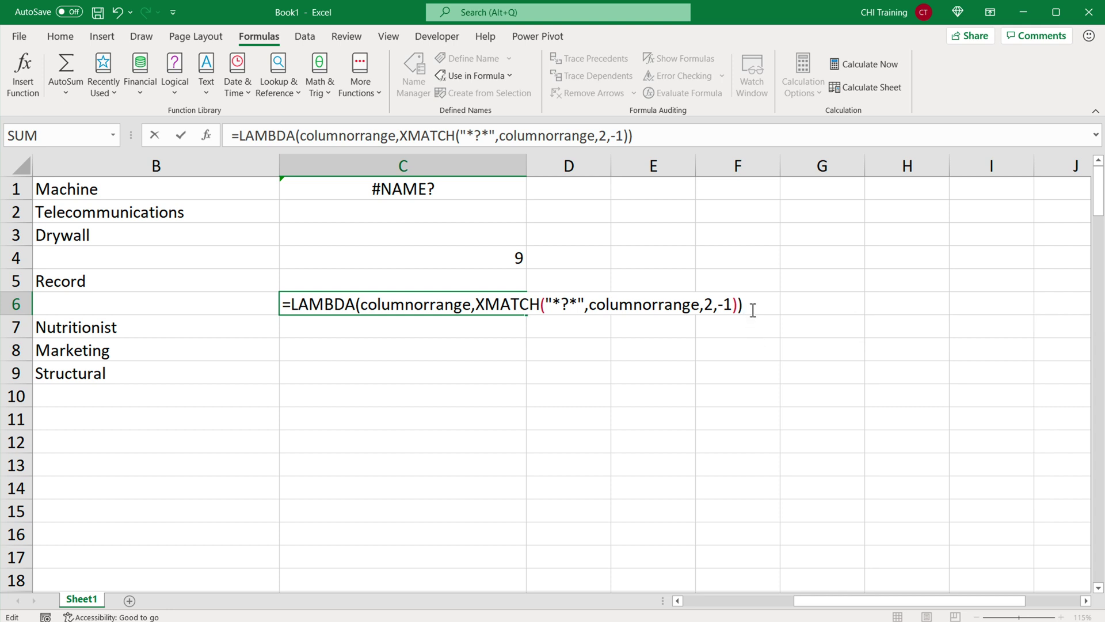
# Copy the complete LAMBDA formula in C6, including its equals sign, and commit the cell without adding a test argument
pyautogui.write('()')
pyautogui.press('BackSpace')
pyautogui.press('BackSpace')
pyautogui.moveTo(753, 309); pyautogui.dragTo(279, 300)
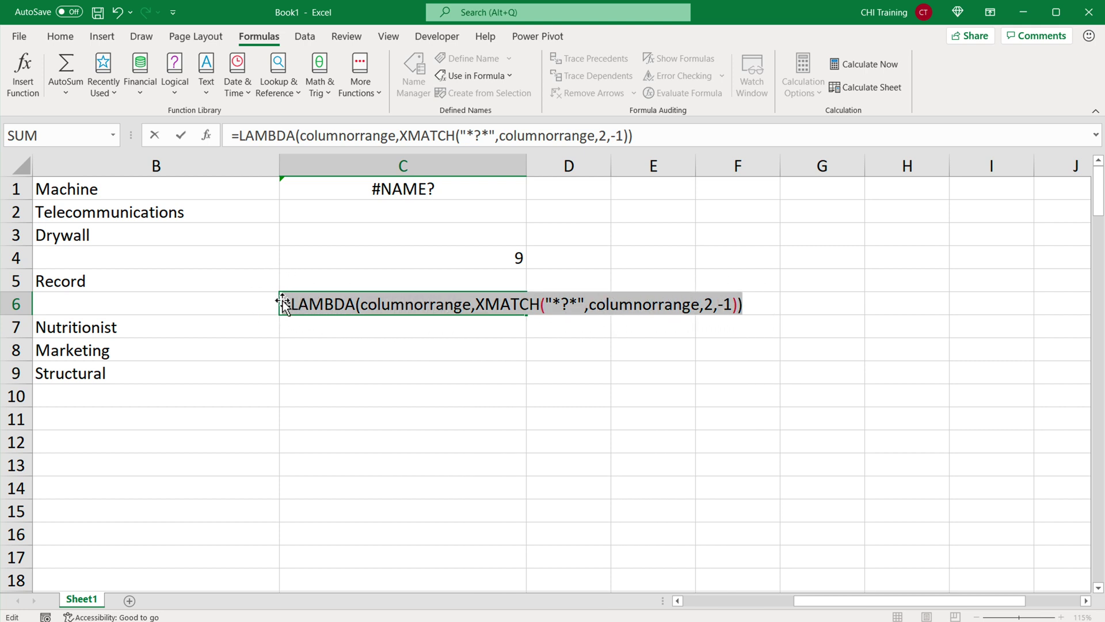
pyautogui.press('Return')
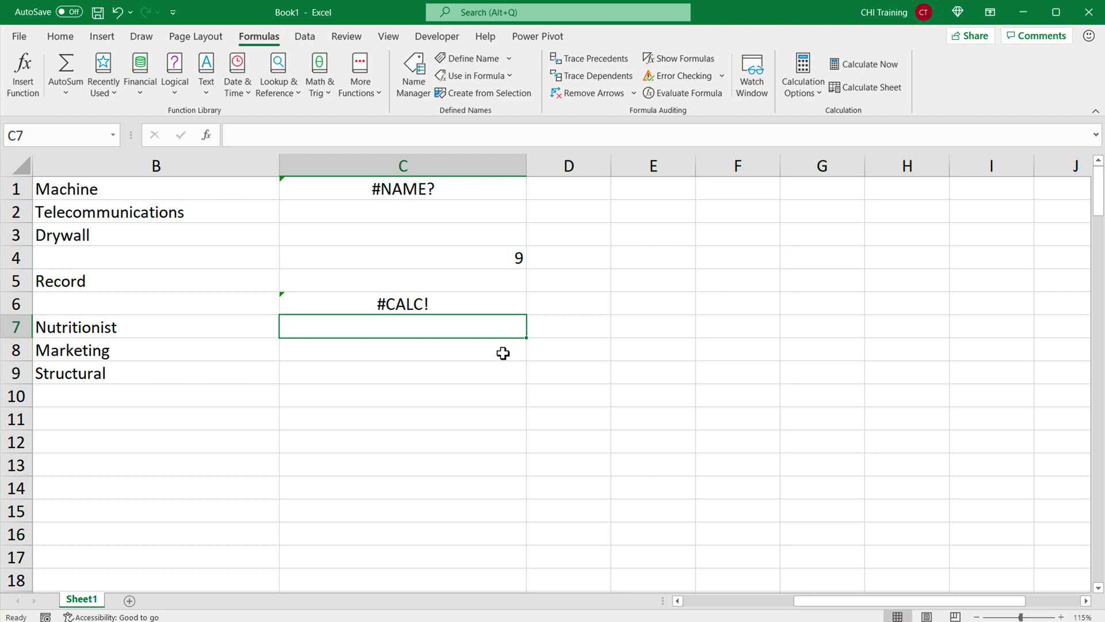
# Define a workbook-scoped name GETLASTROW that refers to the copied LAMBDA formula, replacing the default cell reference
pyautogui.press('Home')
pyautogui.click(723, 351)
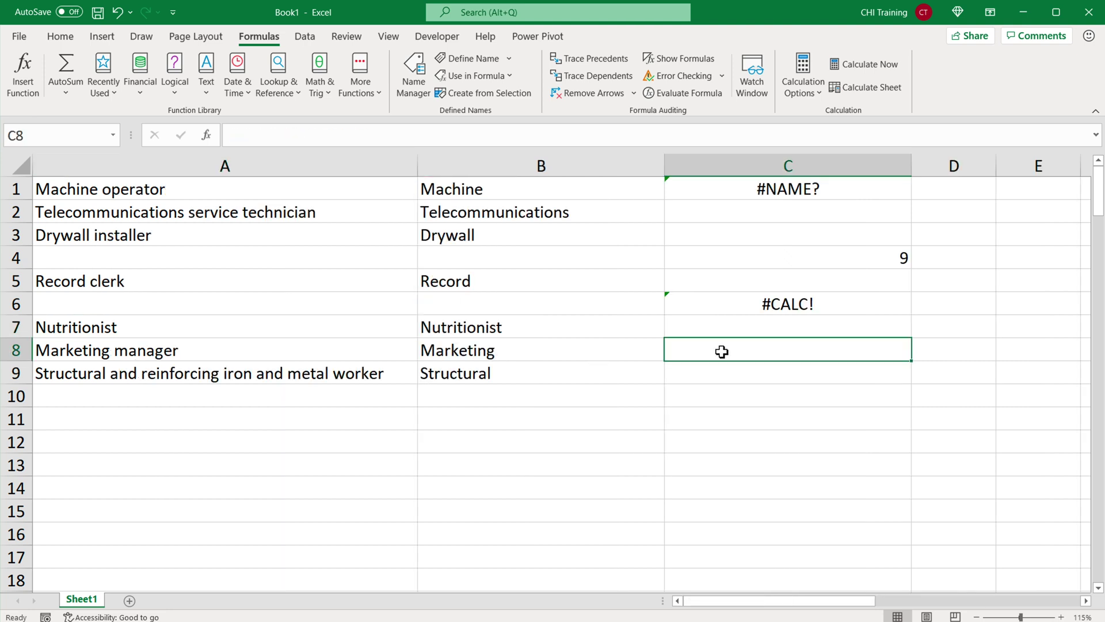
pyautogui.click(414, 88)
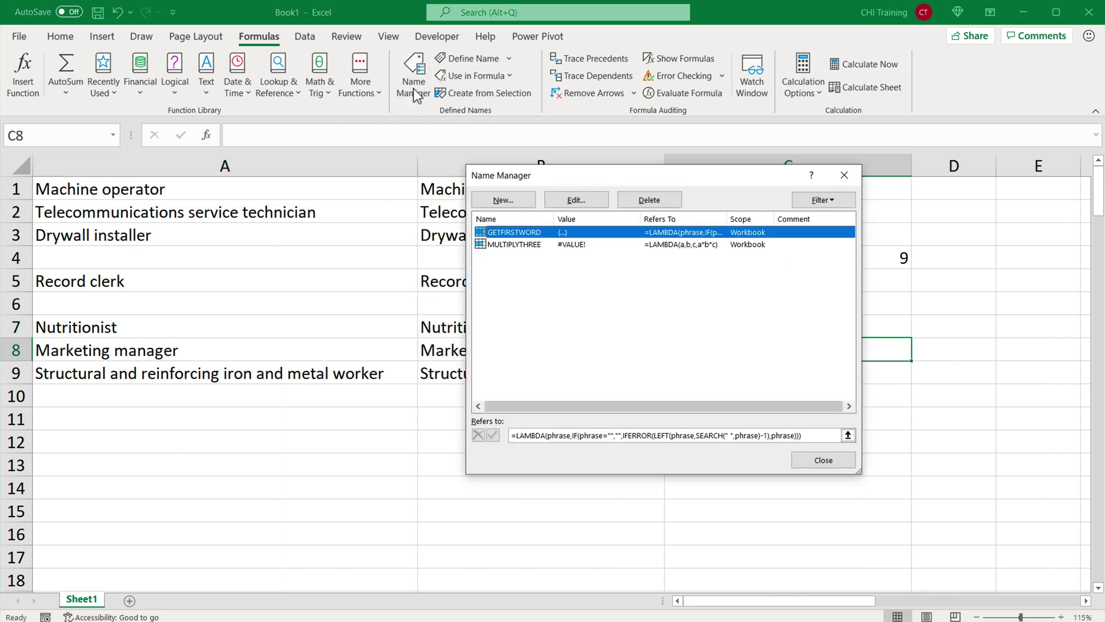
pyautogui.click(507, 199)
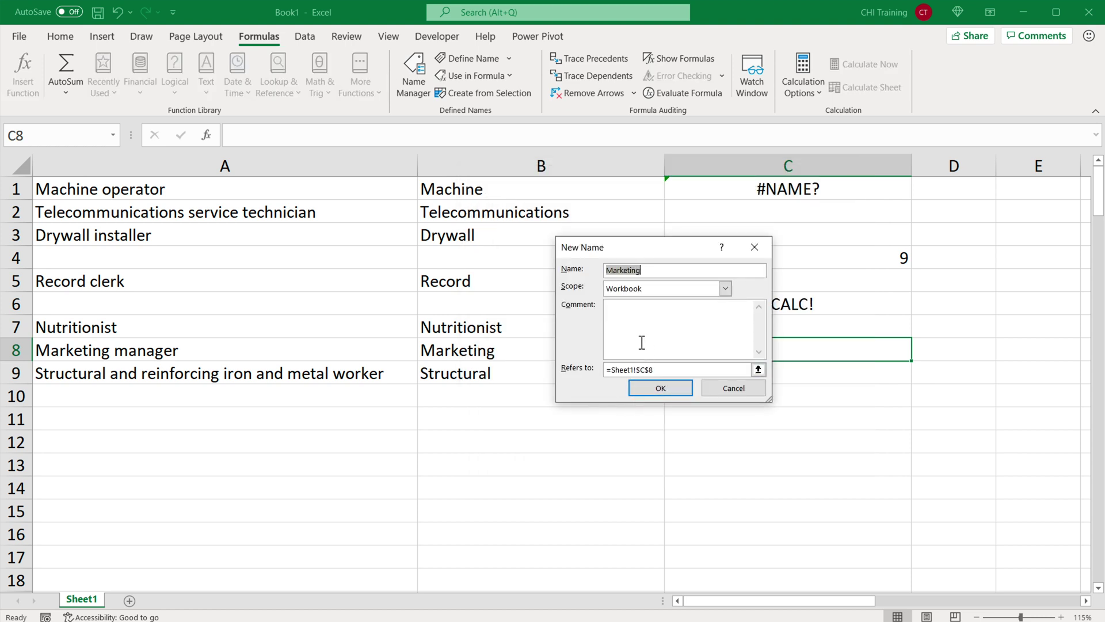
pyautogui.write('GETLASTROW')
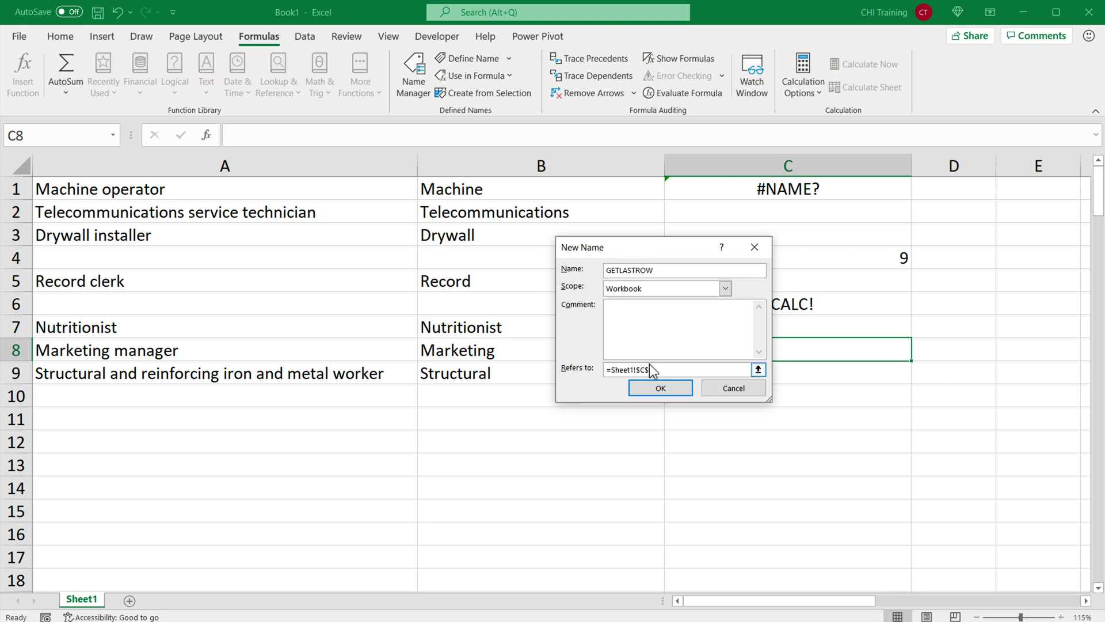
pyautogui.click(667, 373)
pyautogui.press('Delete')
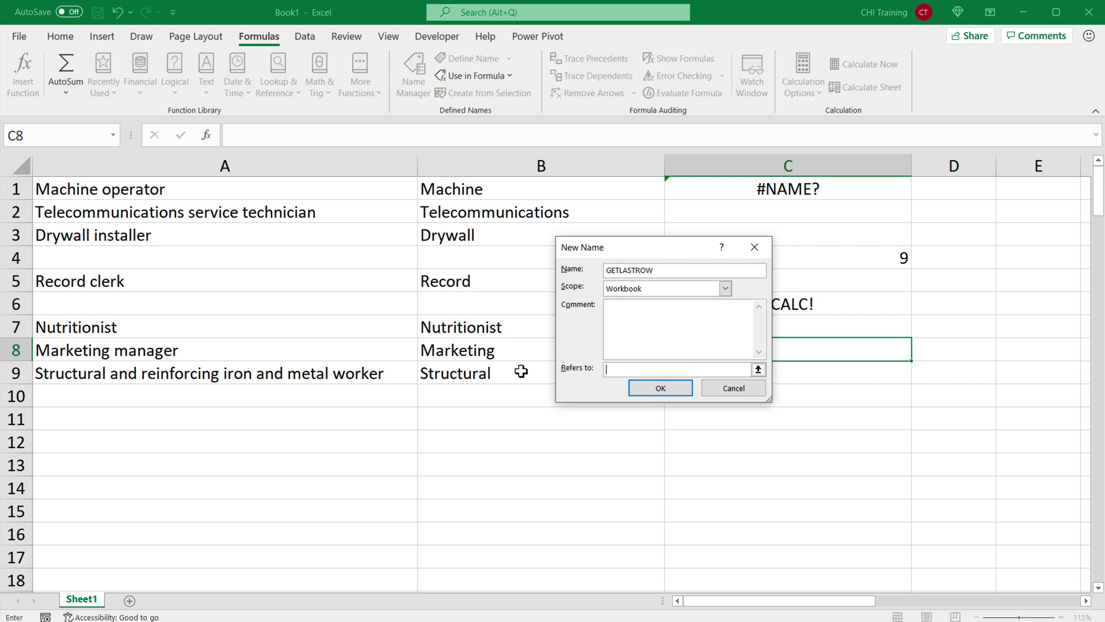
pyautogui.hotkey('ctrl', 'v')
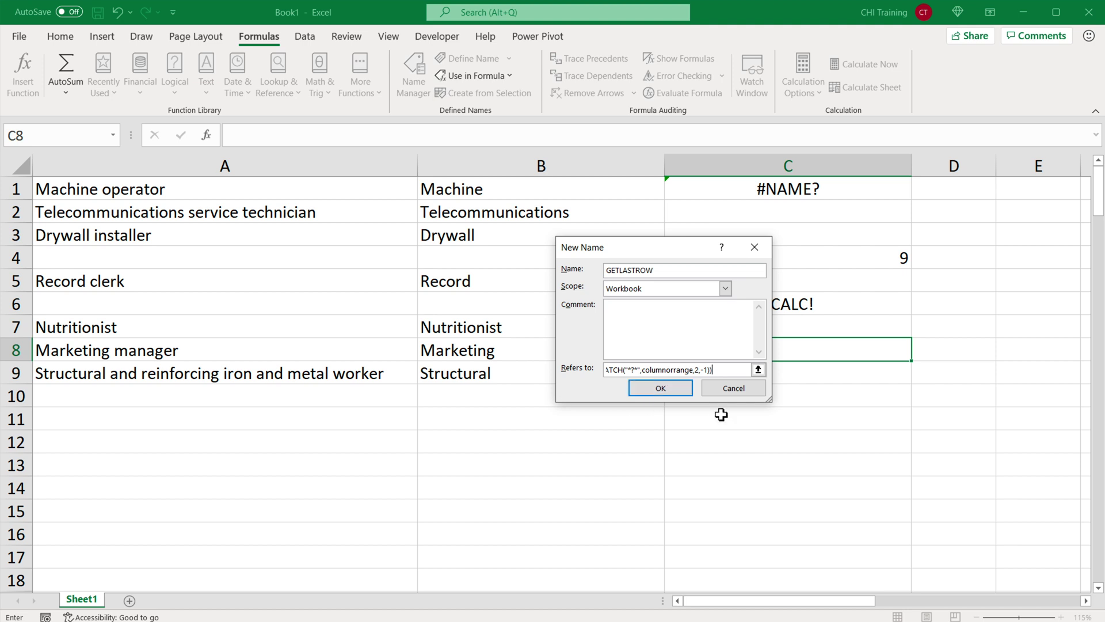
pyautogui.click(676, 388)
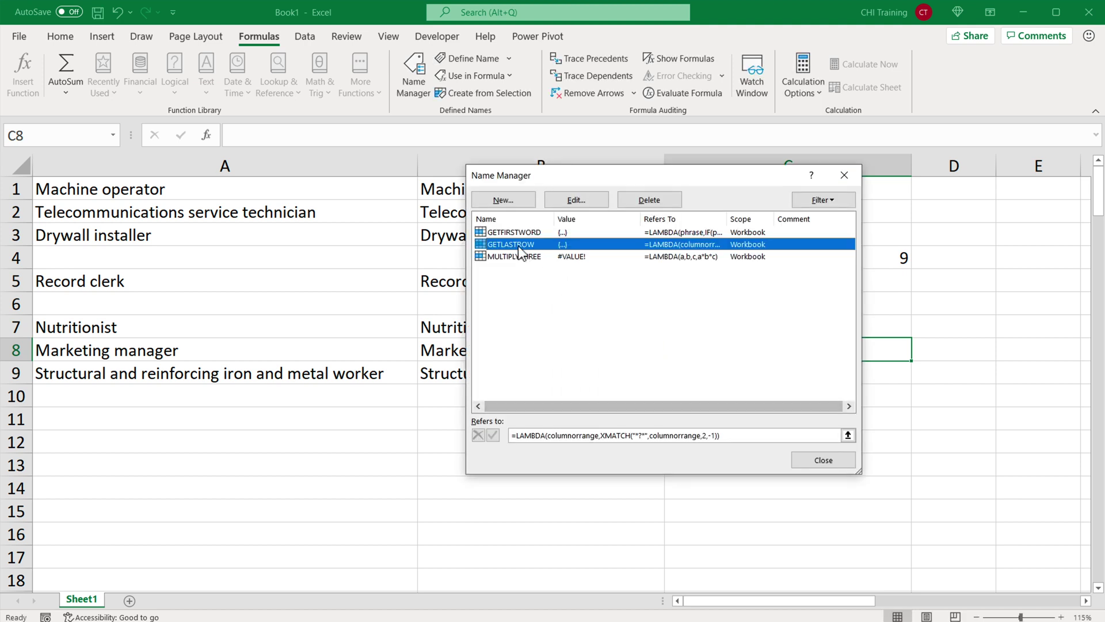
pyautogui.click(823, 460)
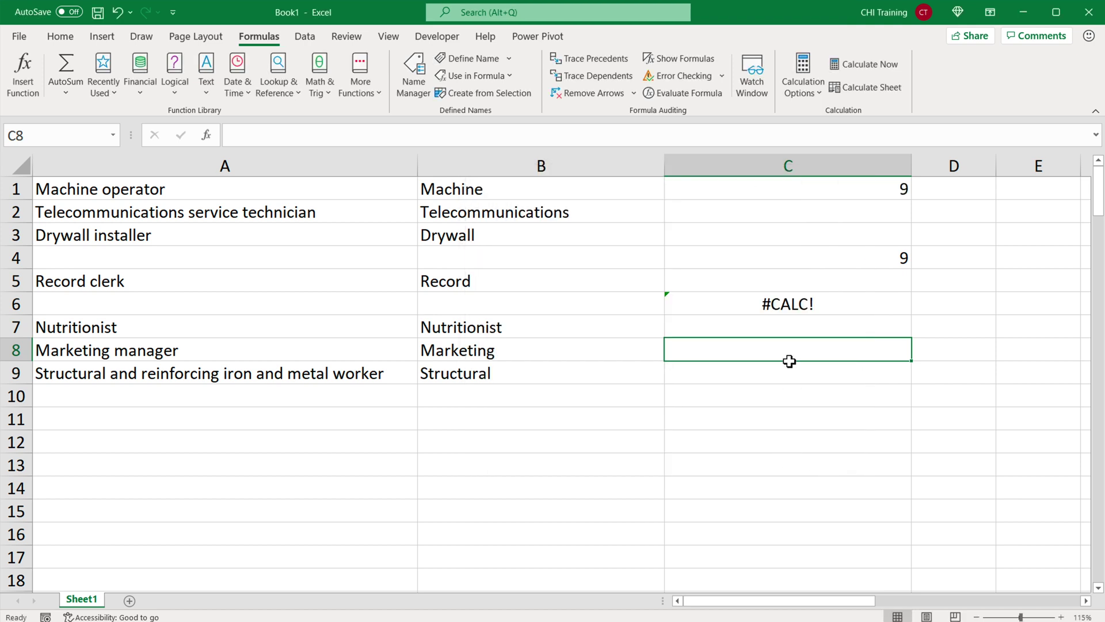
# Enter =GETLASTROW(A:A) in C8 to find the last text row of column A
pyautogui.write('=GET')
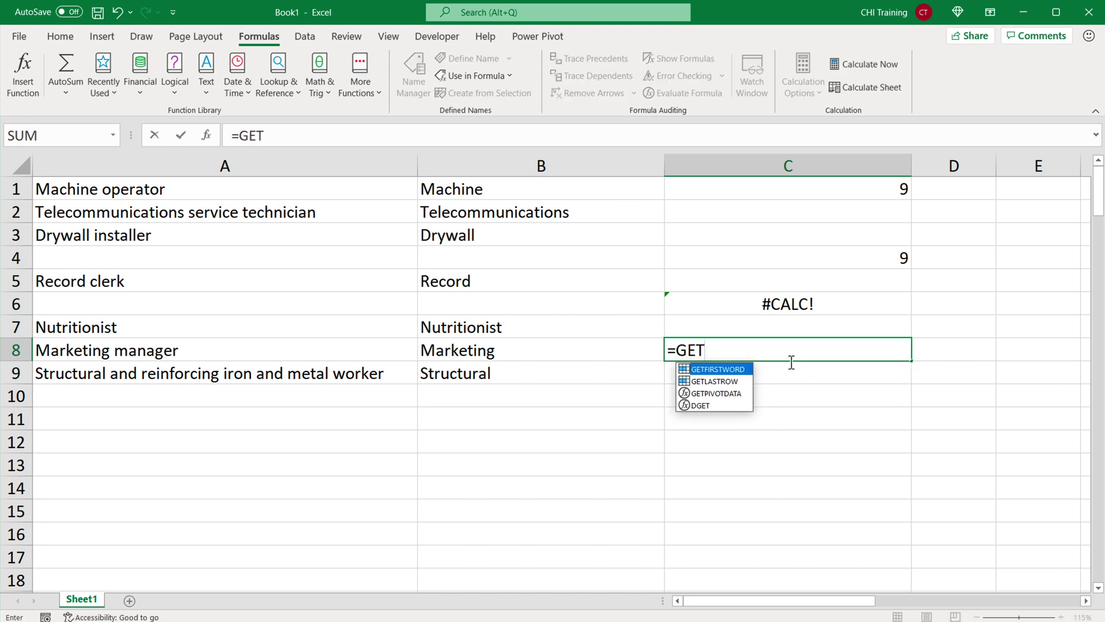
pyautogui.press('Down')
pyautogui.press('Tab')
pyautogui.write('(')
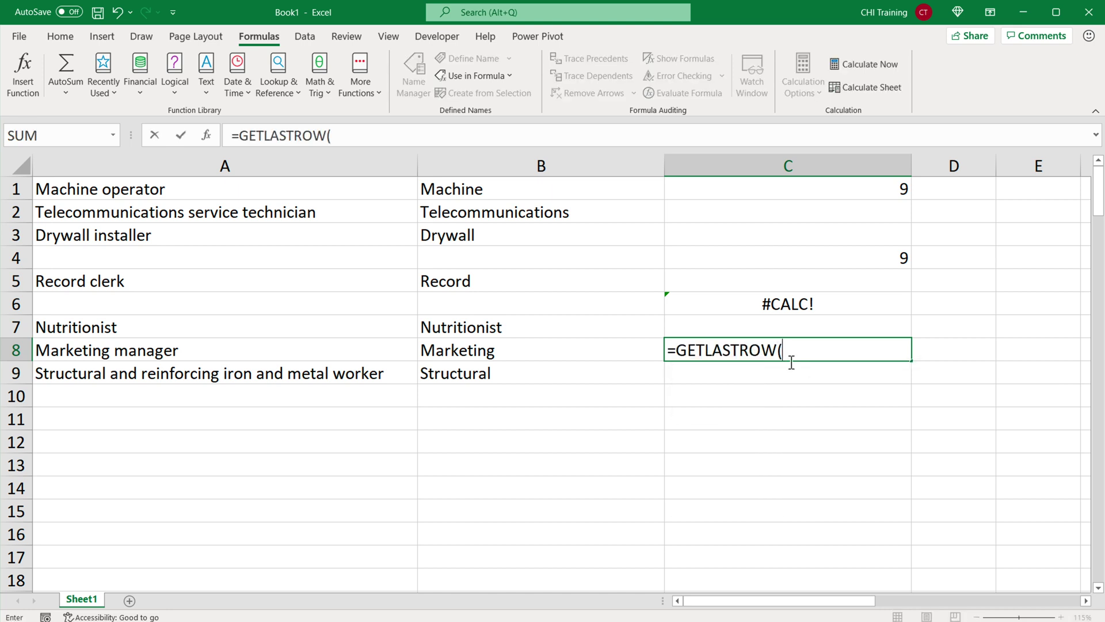
pyautogui.click(306, 173)
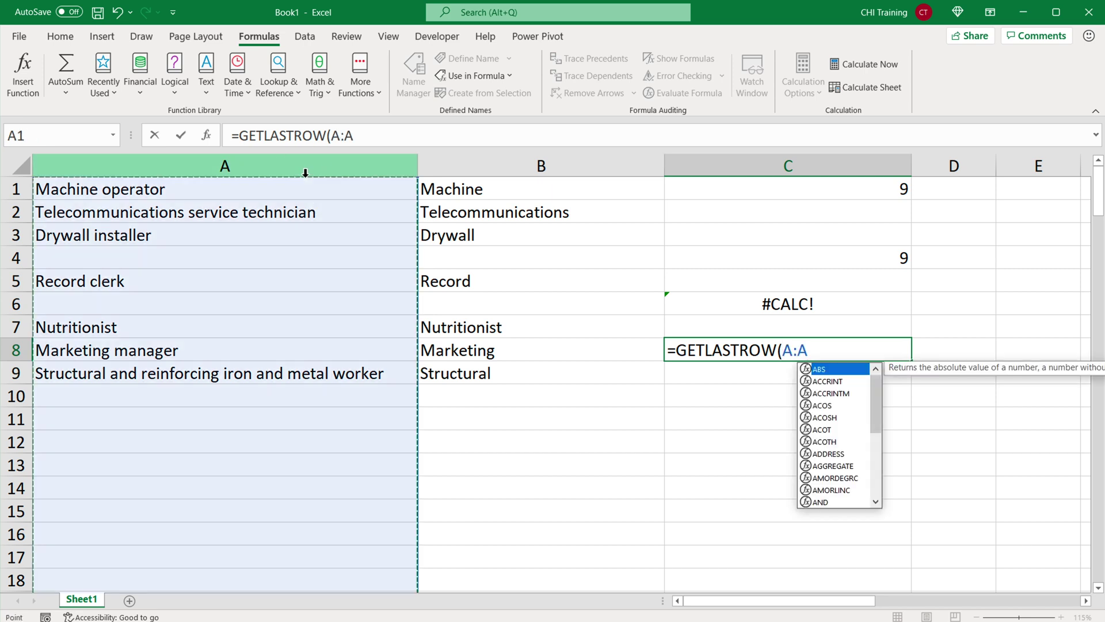
pyautogui.write(')')
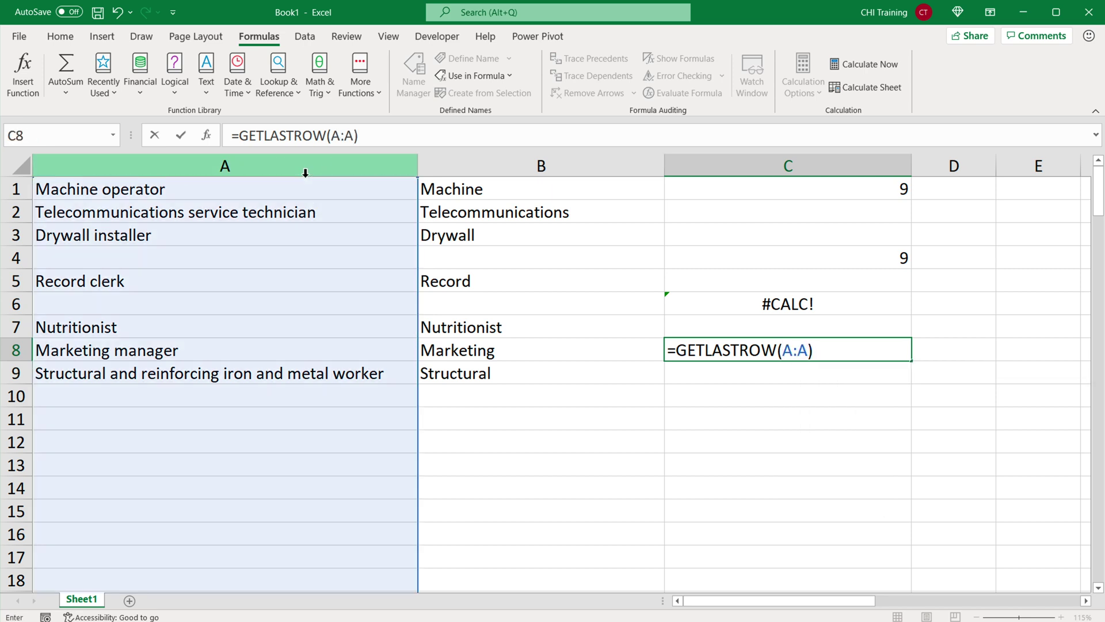
pyautogui.press('Return')
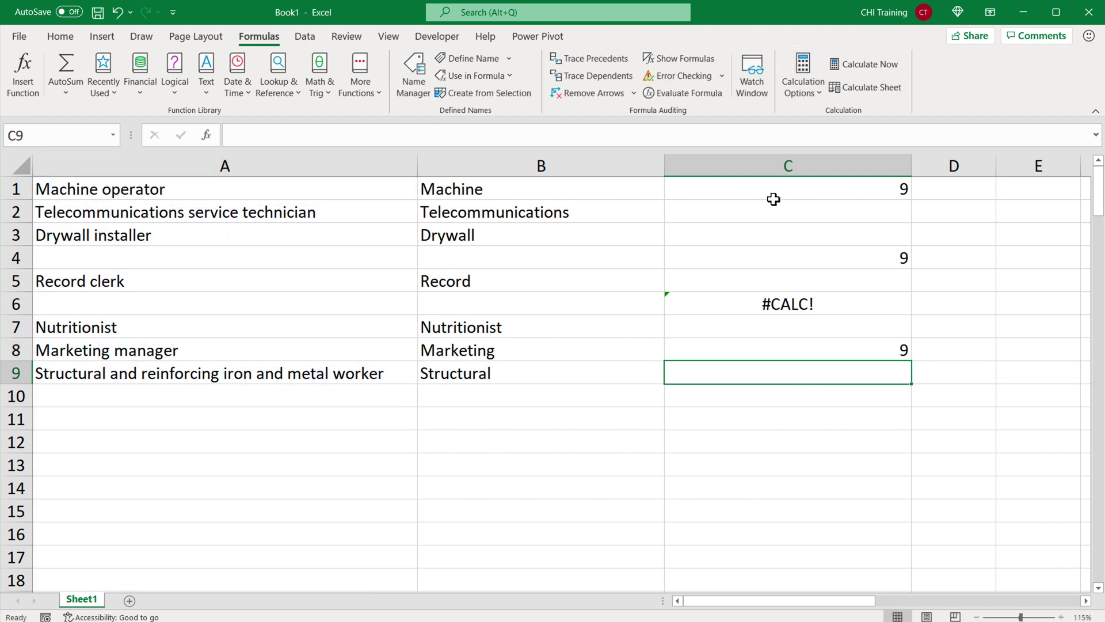
# Clear the test formulas from C1:C6 and open the GETLASTROW formula in C8 for viewing
pyautogui.moveTo(772, 195); pyautogui.dragTo(787, 313)
pyautogui.press('Delete')
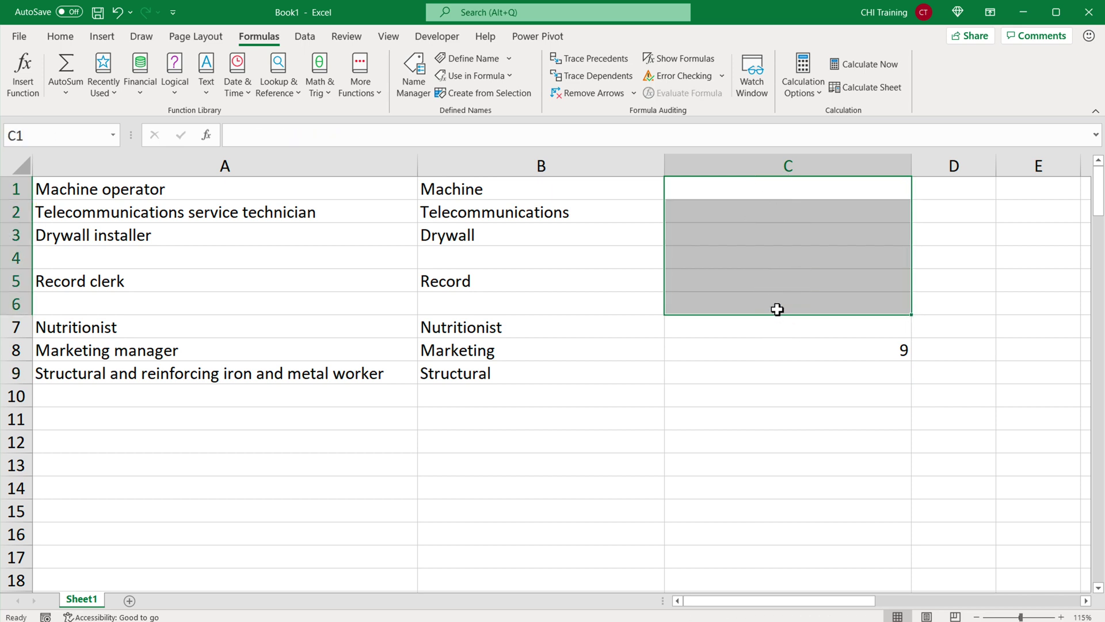
pyautogui.click(761, 353)
pyautogui.doubleClick(762, 353)
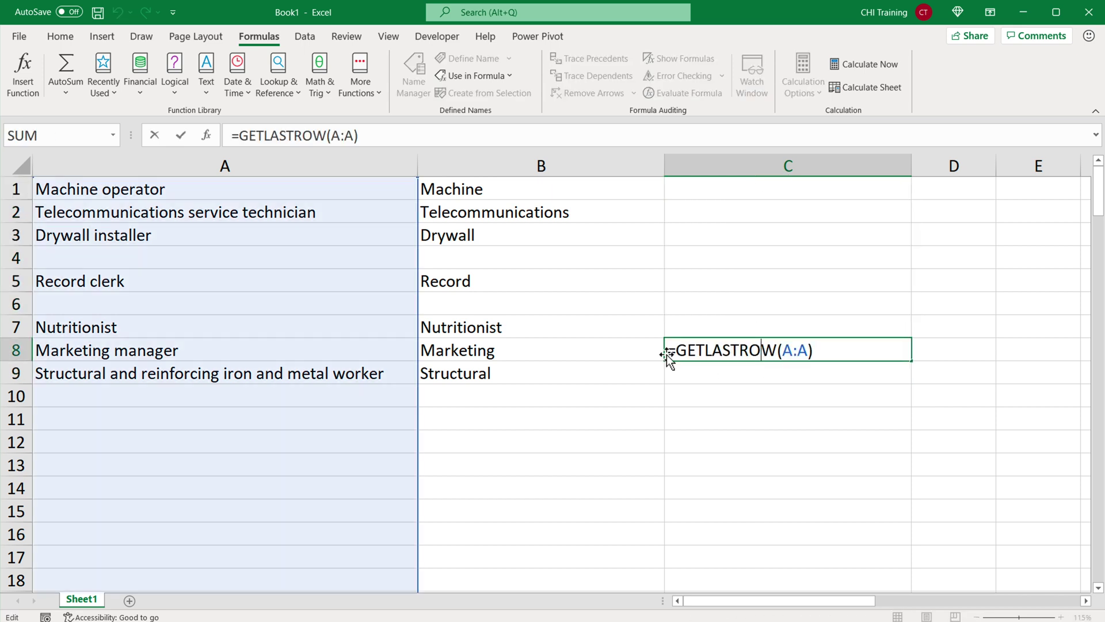
pyautogui.click(837, 350)
# Enter =GETLASTROW(B:B) in C9 to find the last text row of column B
pyautogui.click(832, 375)
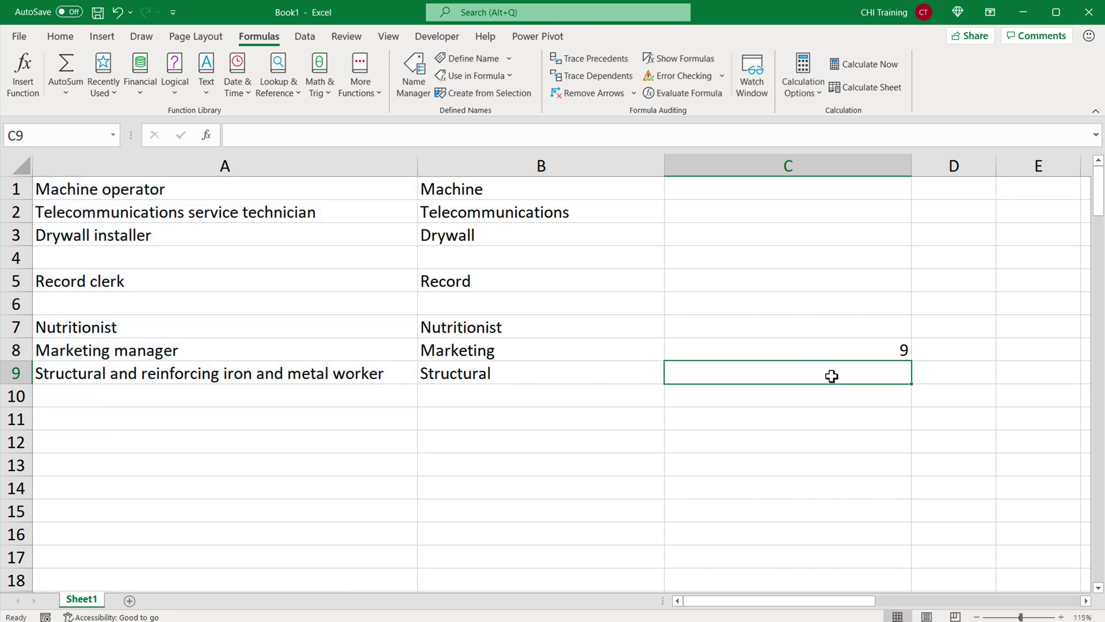
pyautogui.write('=GETLASTROW')
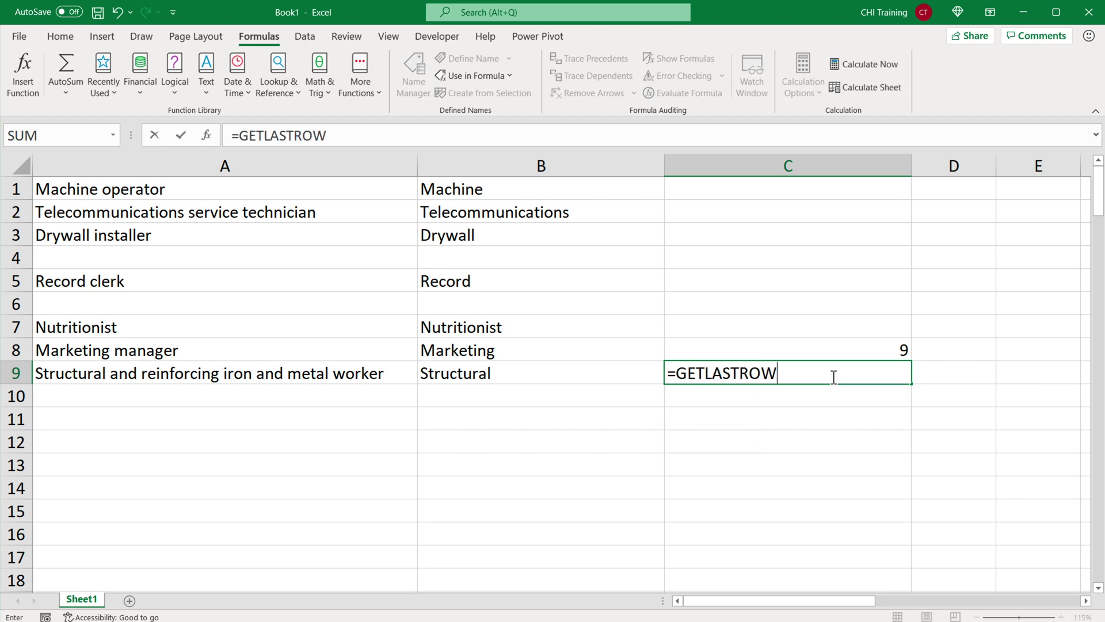
pyautogui.write('(')
pyautogui.click(544, 173)
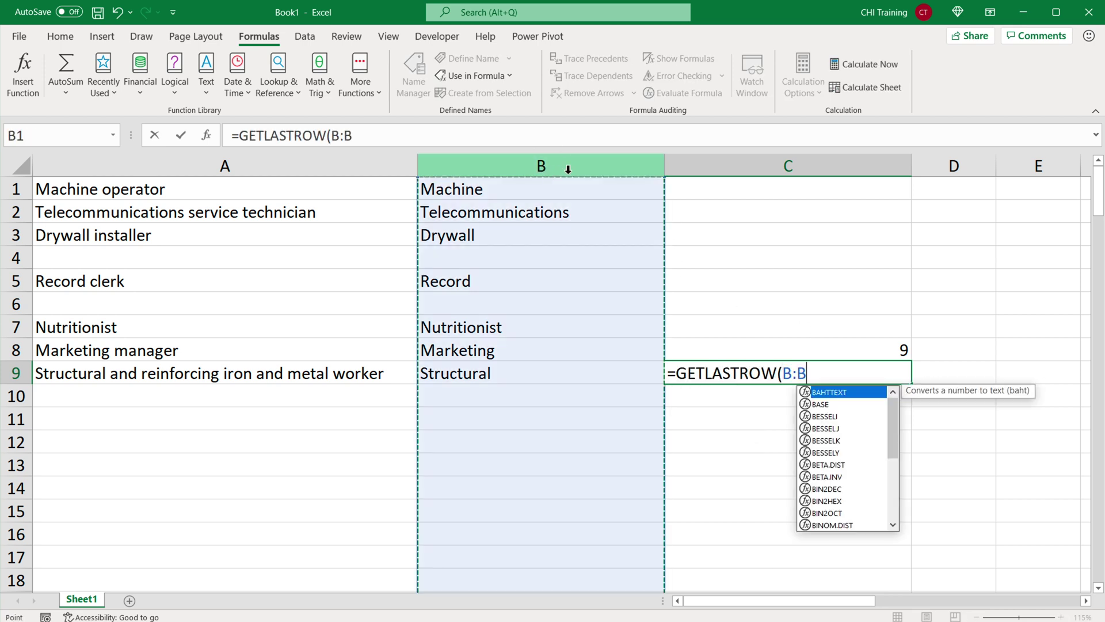
pyautogui.write(')')
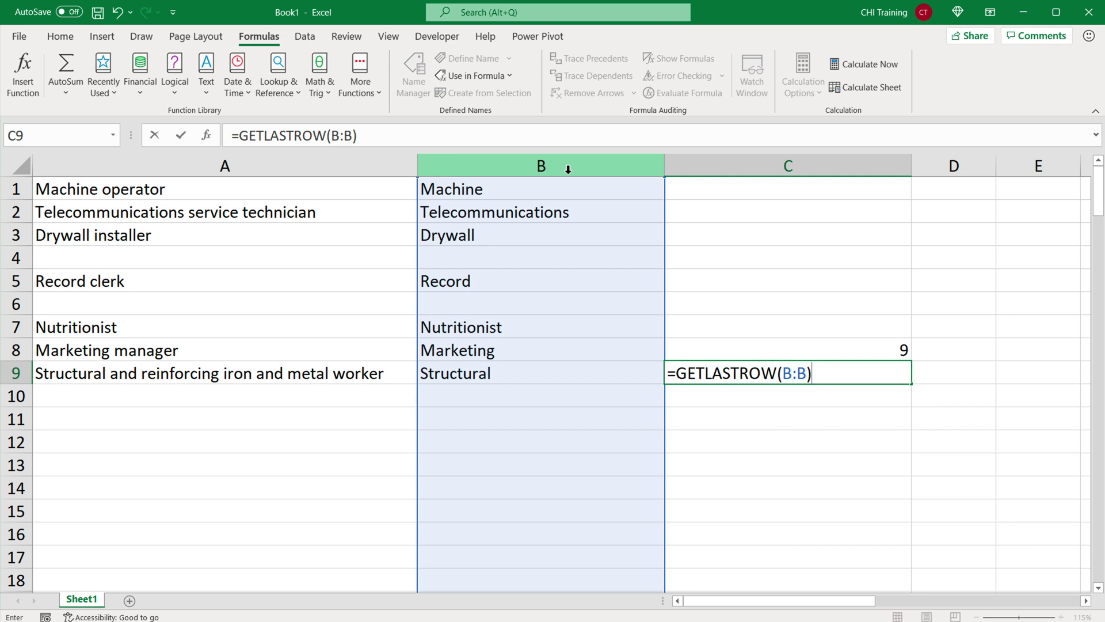
pyautogui.press('Return')
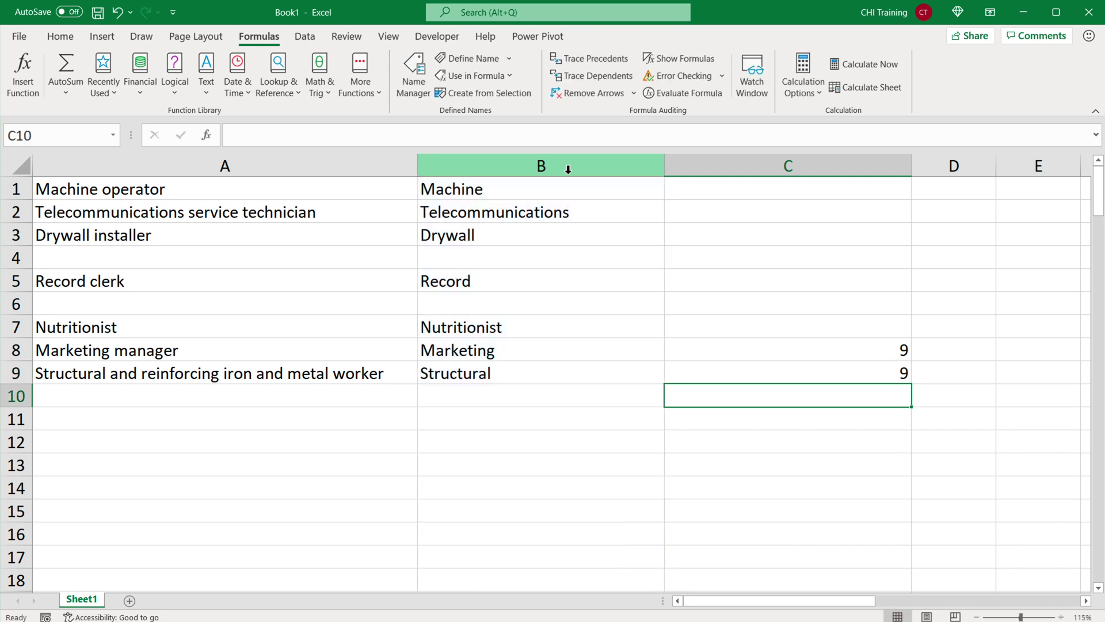
# Clear the contents of B8, B9 and B5 to test the column B last-row formula
pyautogui.click(478, 358)
pyautogui.press('Delete')
pyautogui.click(484, 377)
pyautogui.press('Delete')
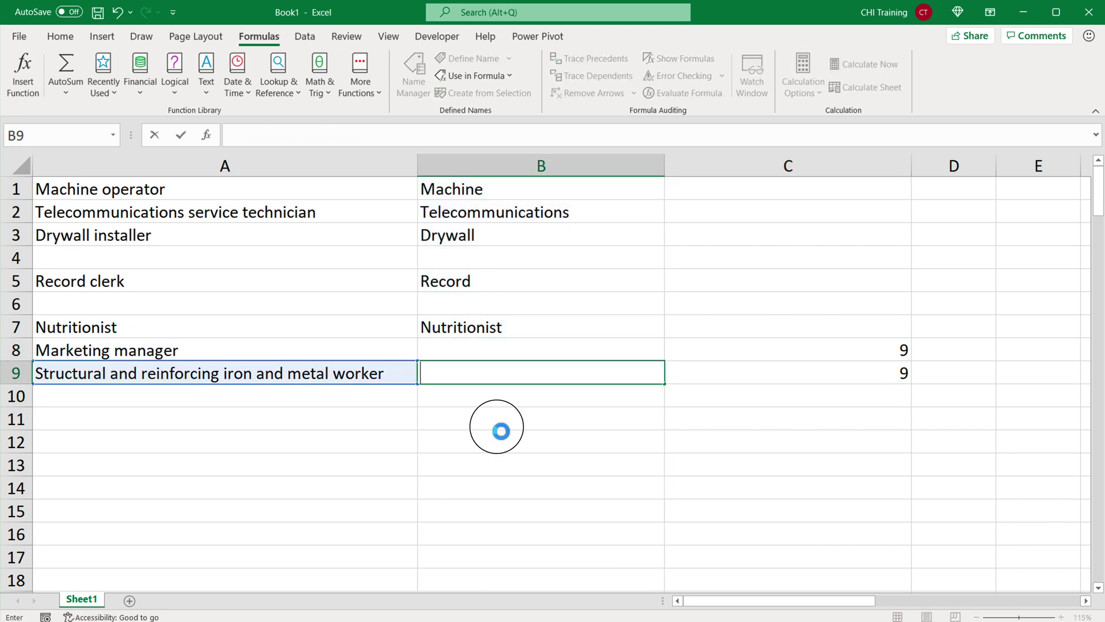
pyautogui.click(500, 424)
pyautogui.click(491, 279)
pyautogui.press('Delete')
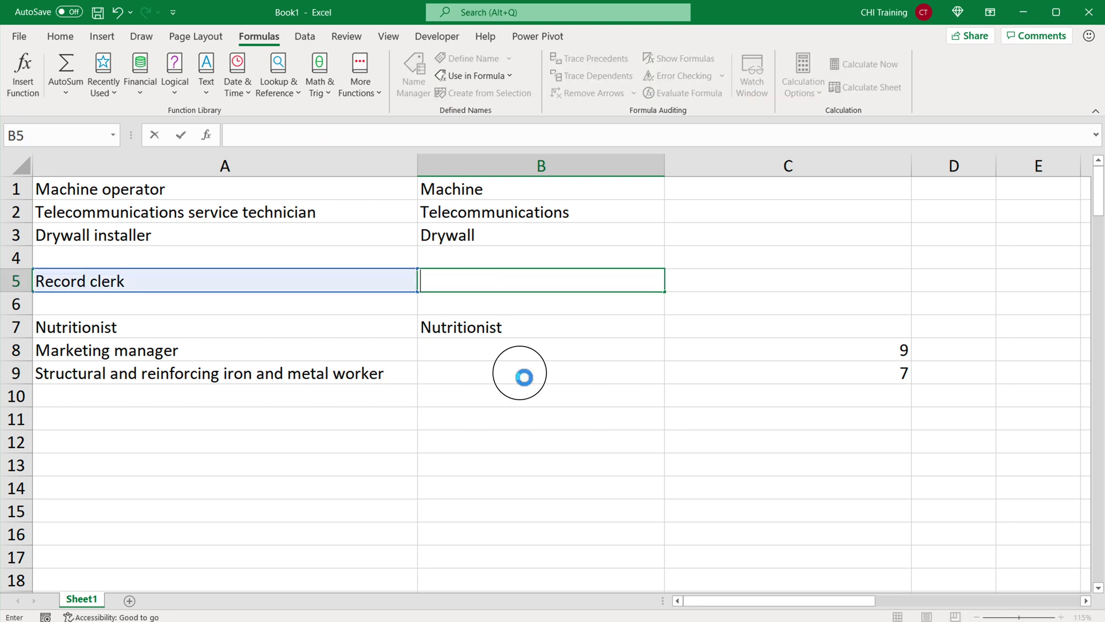
pyautogui.click(521, 374)
# Inspect the formulas in B7 and C9, and open the GETLASTROW formula in C8
pyautogui.click(508, 334)
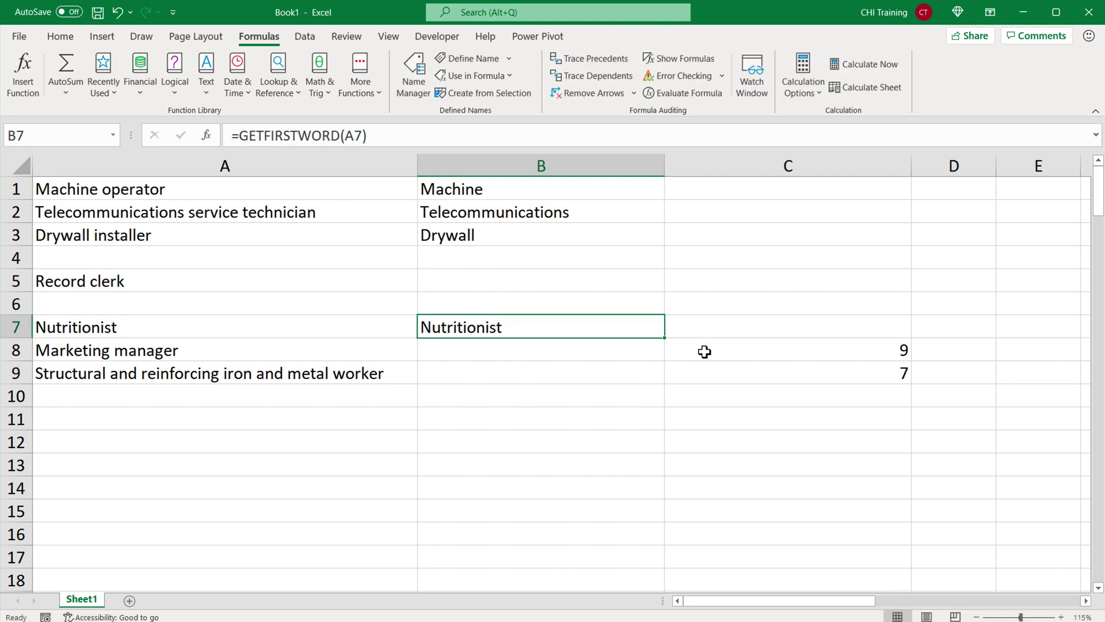
pyautogui.click(836, 377)
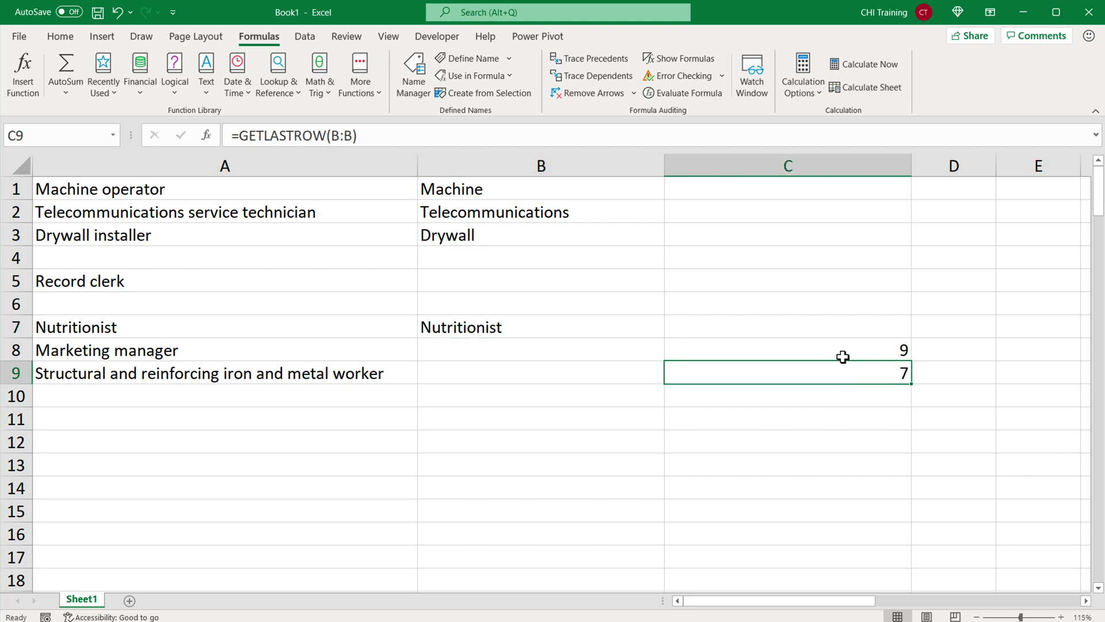
pyautogui.click(844, 350)
pyautogui.doubleClick(842, 356)
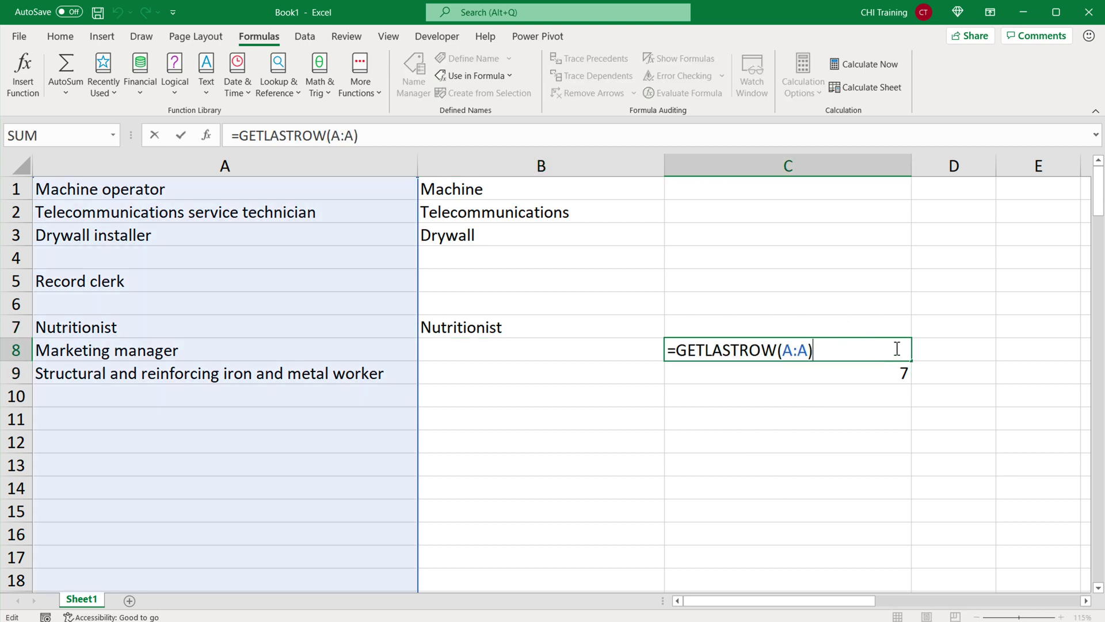